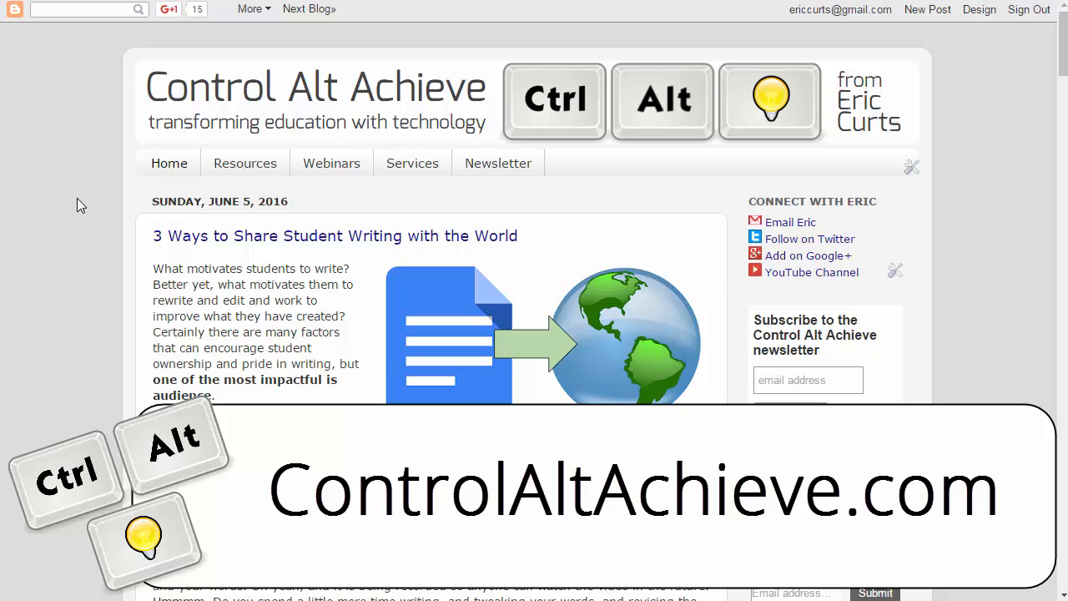
Open the Webinars page of the Control Alt Achieve blog and look through its introduction and recorded webinars list.
{"action": "left_click", "coordinate": [344, 171]}
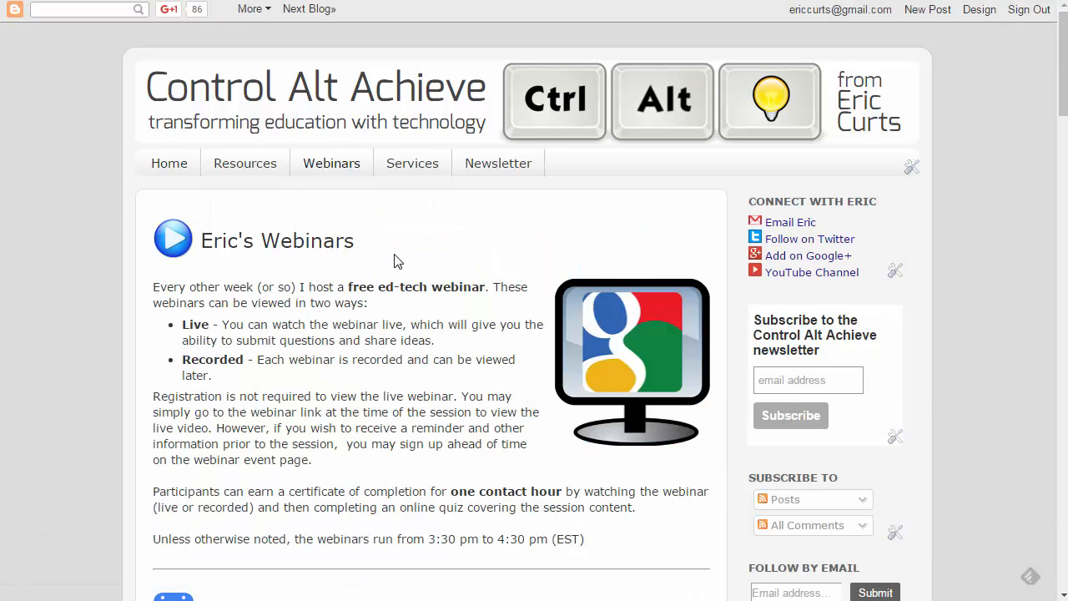
{"action": "scroll", "coordinate": [396, 262], "scroll_direction": "down", "scroll_amount": 5}
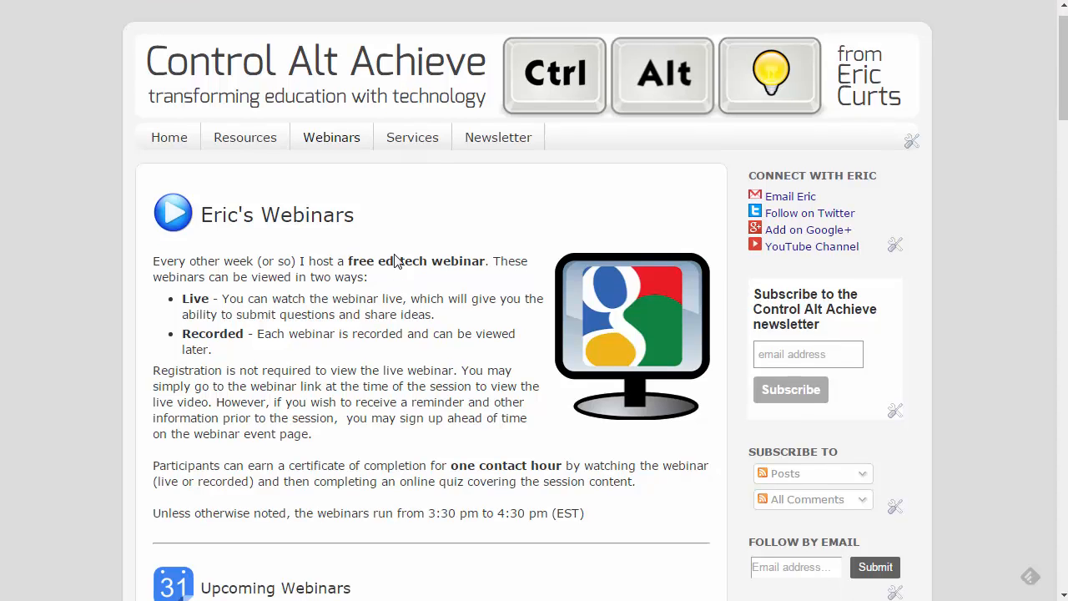
{"action": "scroll", "coordinate": [395, 254], "scroll_direction": "down", "scroll_amount": 7}
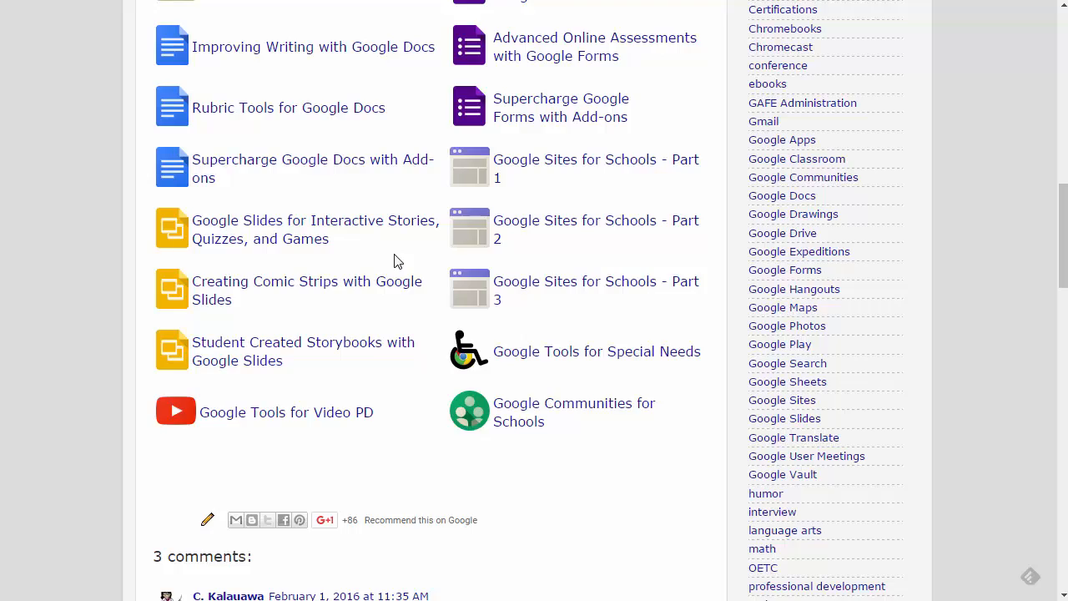
{"action": "scroll", "coordinate": [396, 261], "scroll_direction": "up", "scroll_amount": 4}
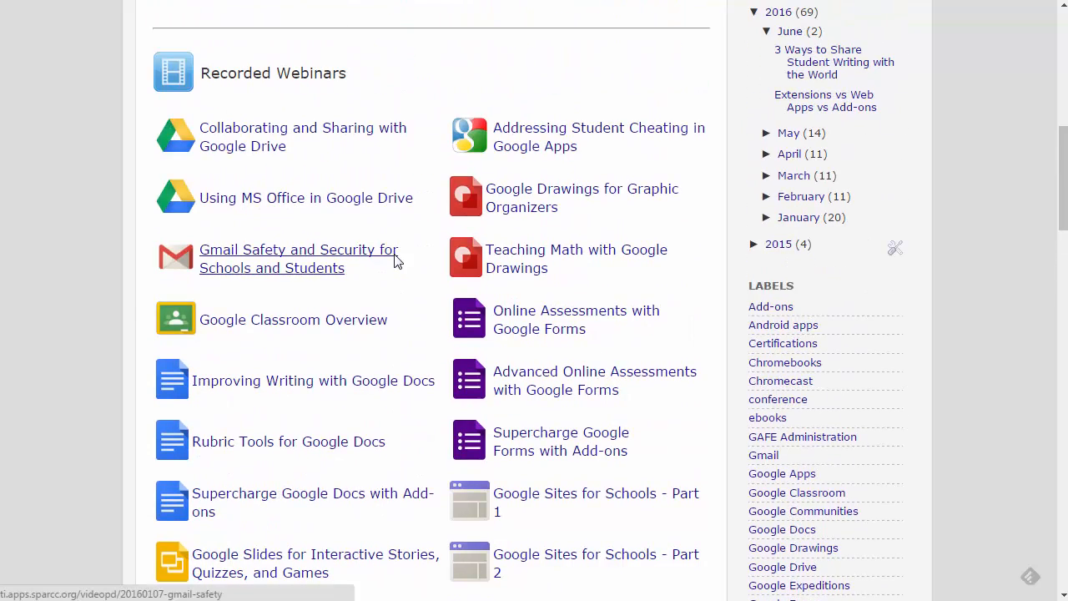
{"action": "scroll", "coordinate": [396, 261], "scroll_direction": "up", "scroll_amount": 8}
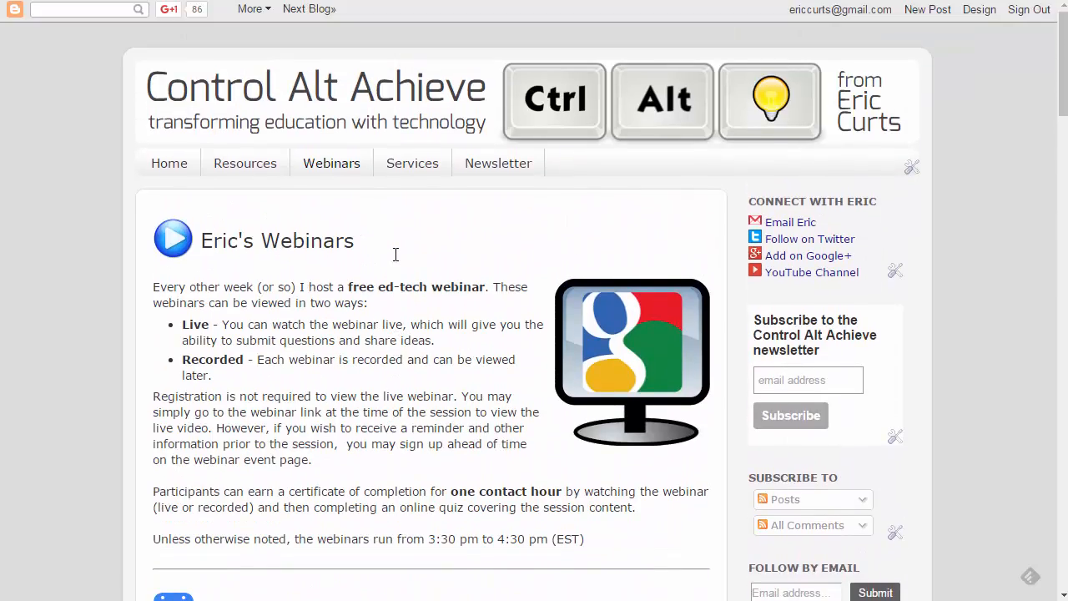
{"action": "scroll", "coordinate": [396, 258], "scroll_direction": "down", "scroll_amount": 8}
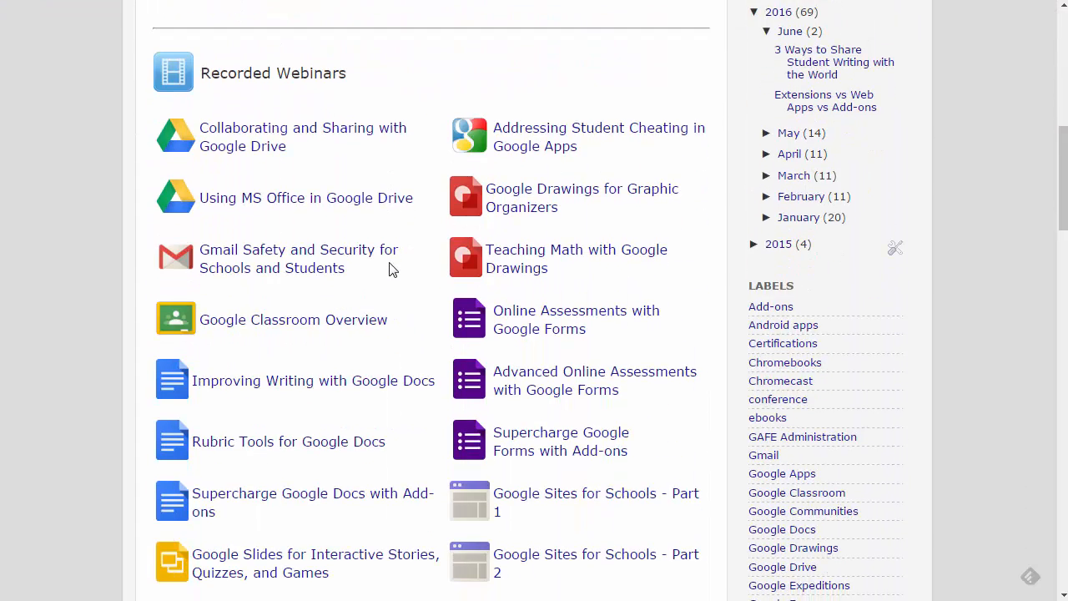
{"action": "scroll", "coordinate": [392, 269], "scroll_direction": "down", "scroll_amount": 1}
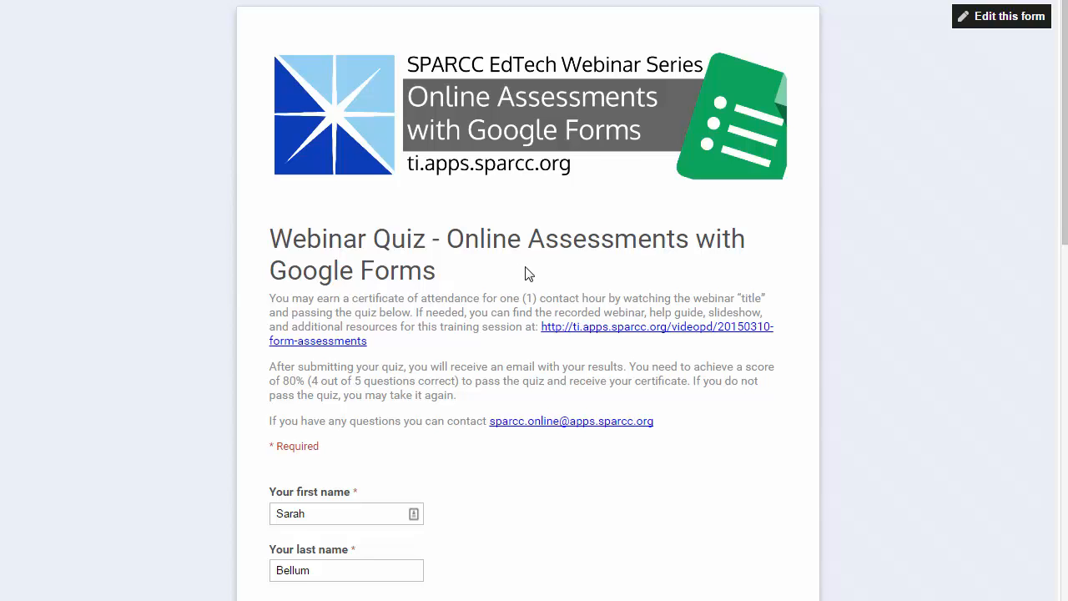
Review the Online Assessments with Google Forms webinar quiz, from the contact fields through the five questions.
{"action": "scroll", "coordinate": [526, 274], "scroll_direction": "down", "scroll_amount": 5}
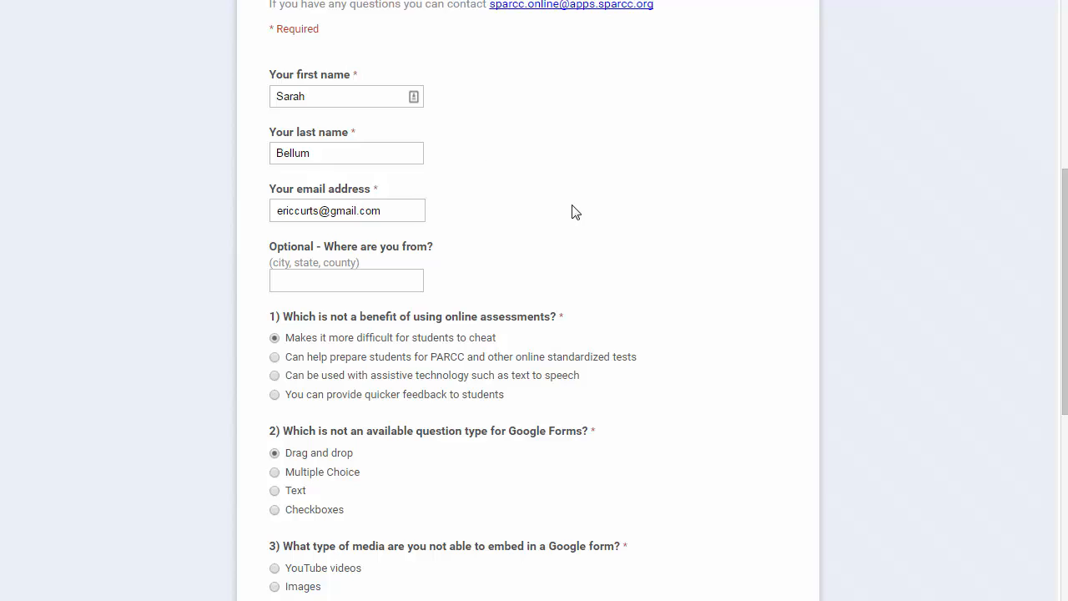
{"action": "scroll", "coordinate": [567, 215], "scroll_direction": "down", "scroll_amount": 5}
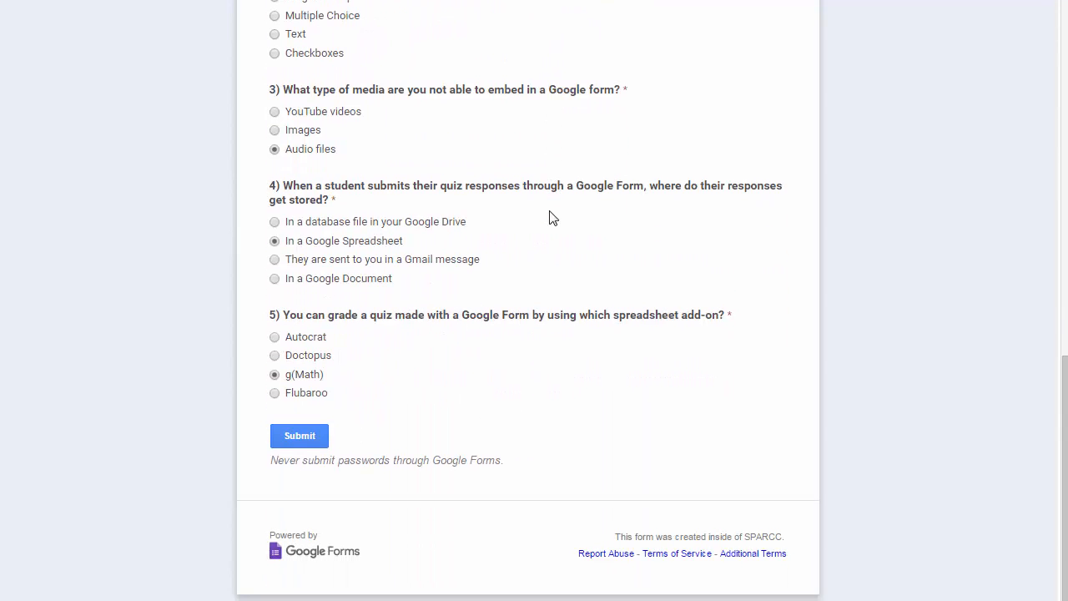
{"action": "scroll", "coordinate": [573, 251], "scroll_direction": "up", "scroll_amount": 5}
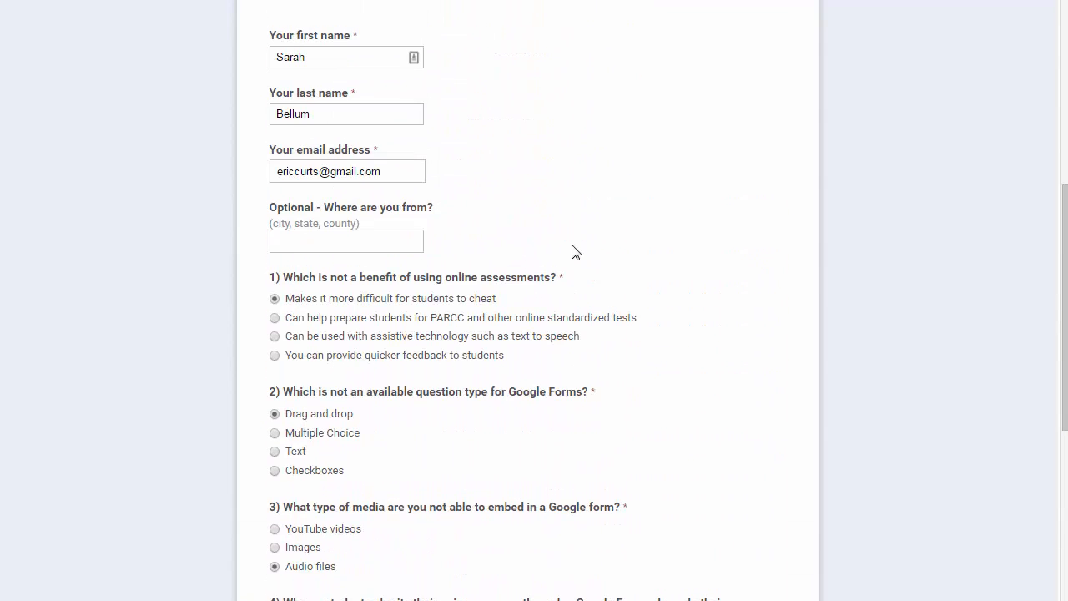
{"action": "scroll", "coordinate": [573, 251], "scroll_direction": "up", "scroll_amount": 5}
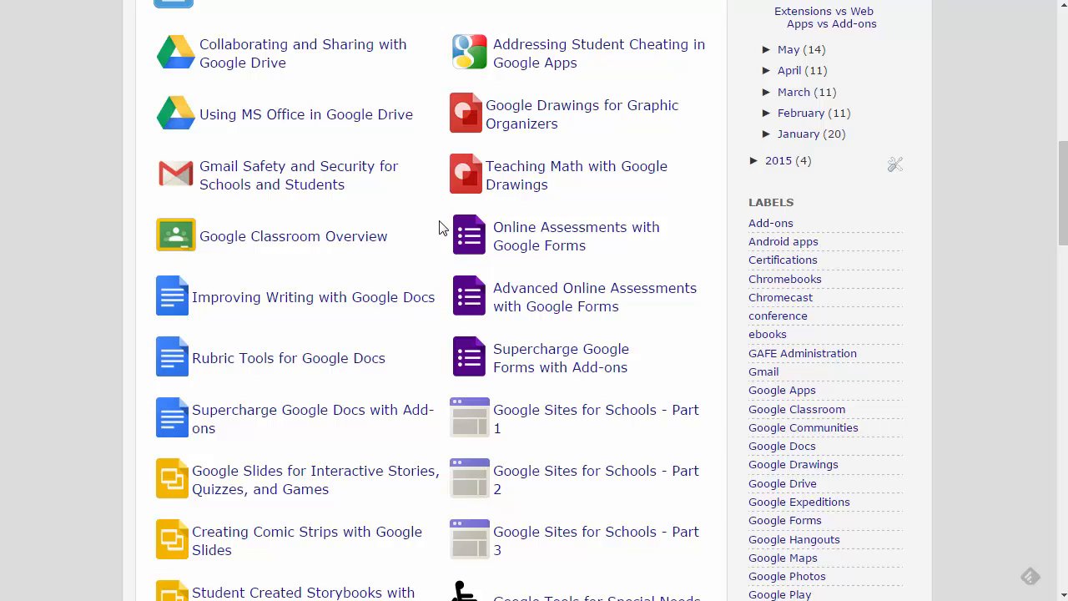
Look over the upcoming and recorded webinars on the blog's Webinars page.
{"action": "scroll", "coordinate": [423, 228], "scroll_direction": "up", "scroll_amount": 5}
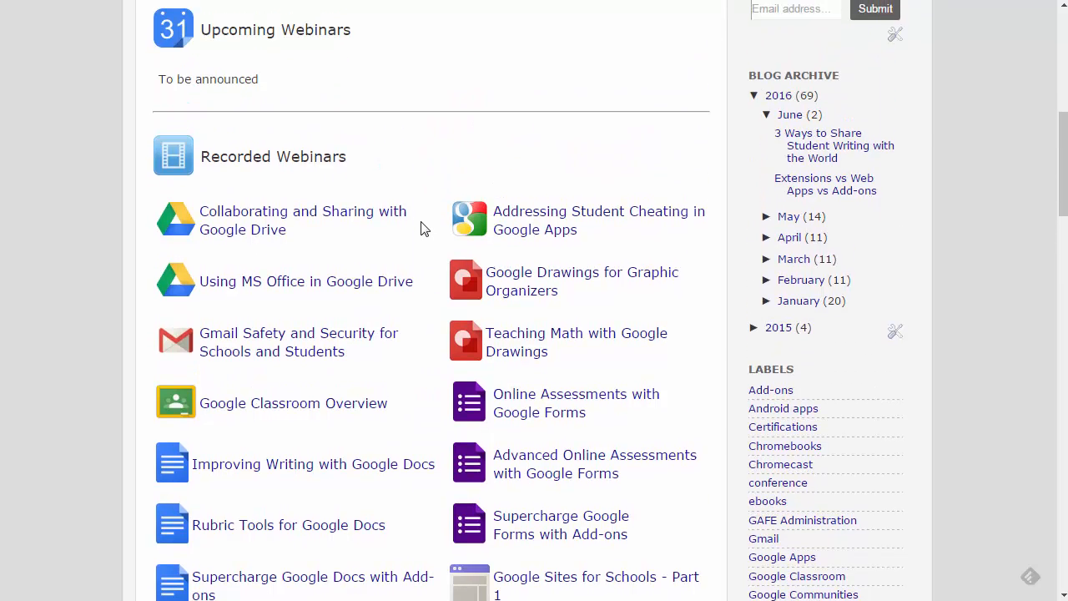
{"action": "scroll", "coordinate": [423, 229], "scroll_direction": "up", "scroll_amount": 5}
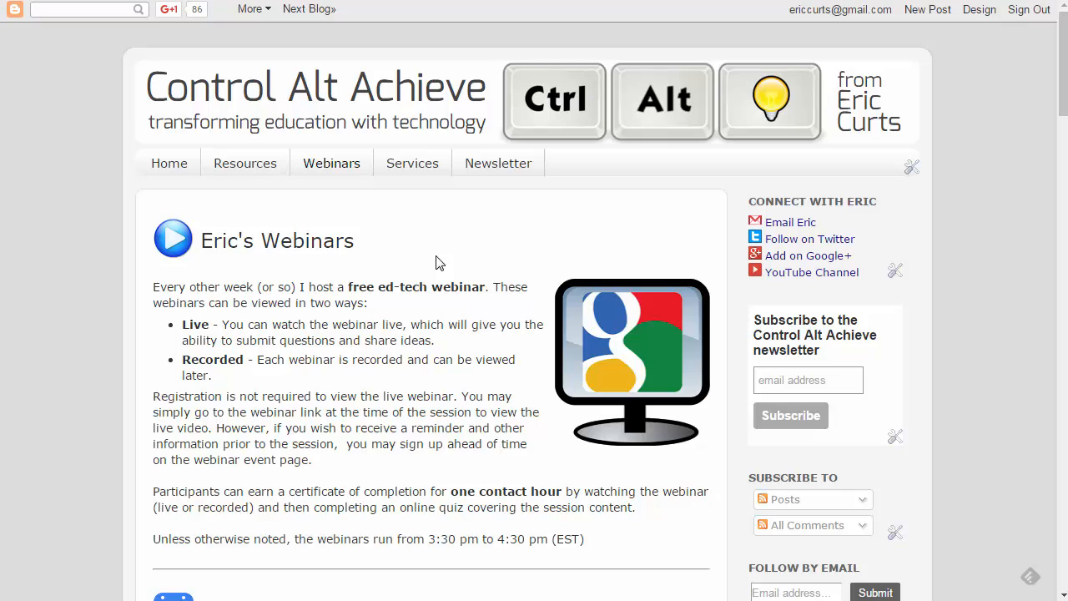
{"action": "scroll", "coordinate": [440, 263], "scroll_direction": "down", "scroll_amount": 7}
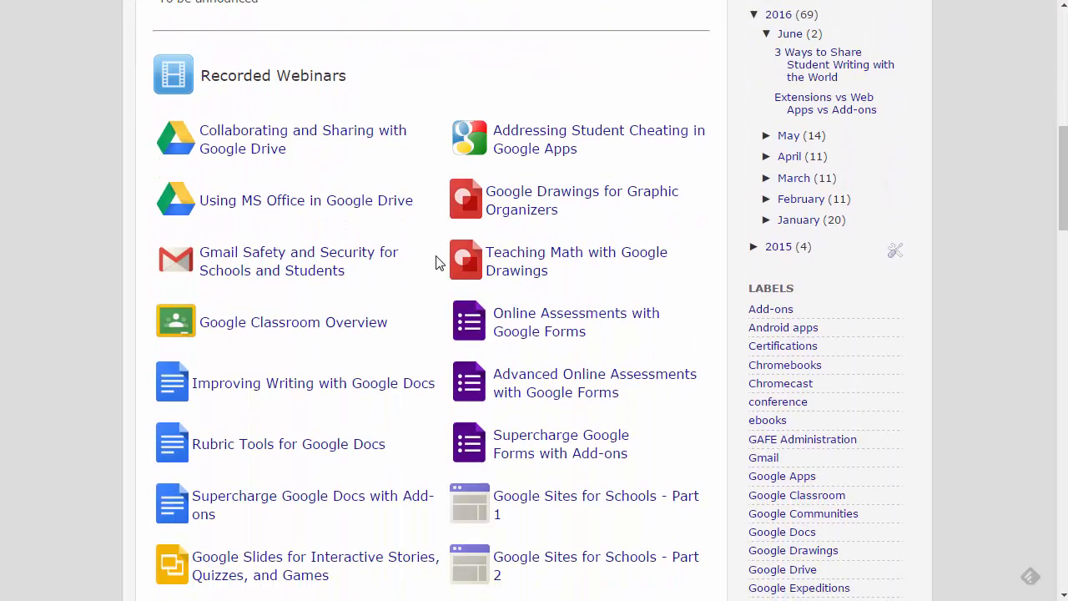
{"action": "scroll", "coordinate": [405, 329], "scroll_direction": "down", "scroll_amount": 4}
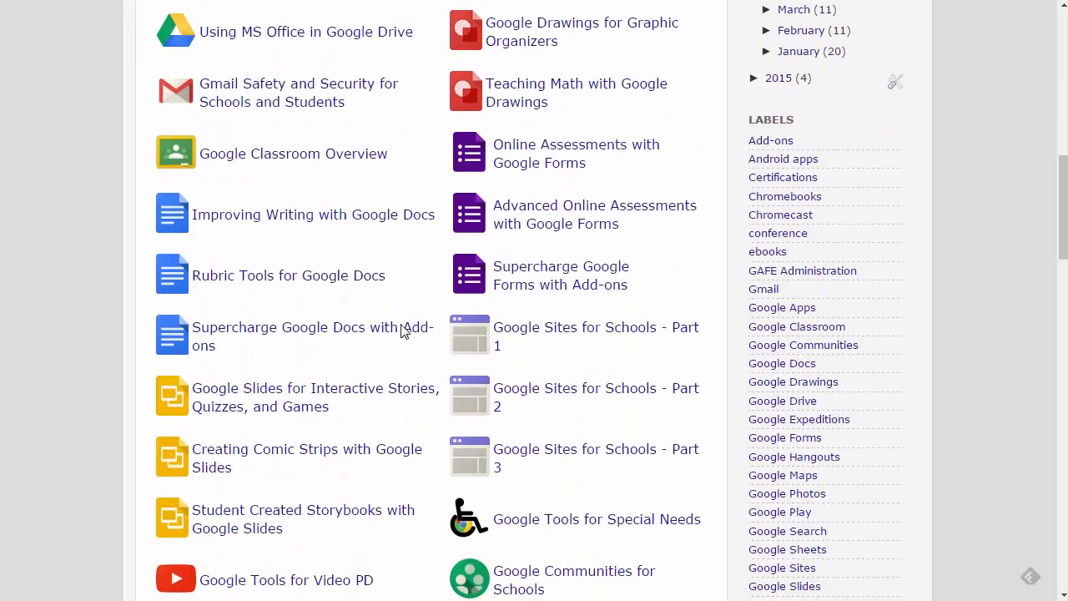
{"action": "scroll", "coordinate": [401, 329], "scroll_direction": "up", "scroll_amount": 11}
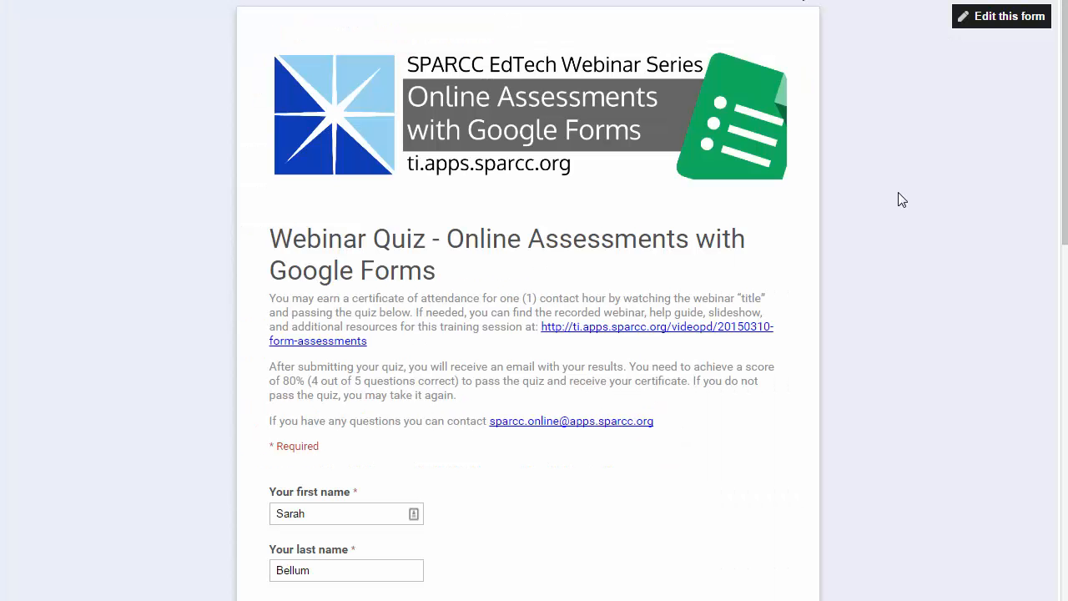
Examine the webinar quiz form's instructions, contact fields and first questions.
{"action": "scroll", "coordinate": [868, 238], "scroll_direction": "down", "scroll_amount": 5}
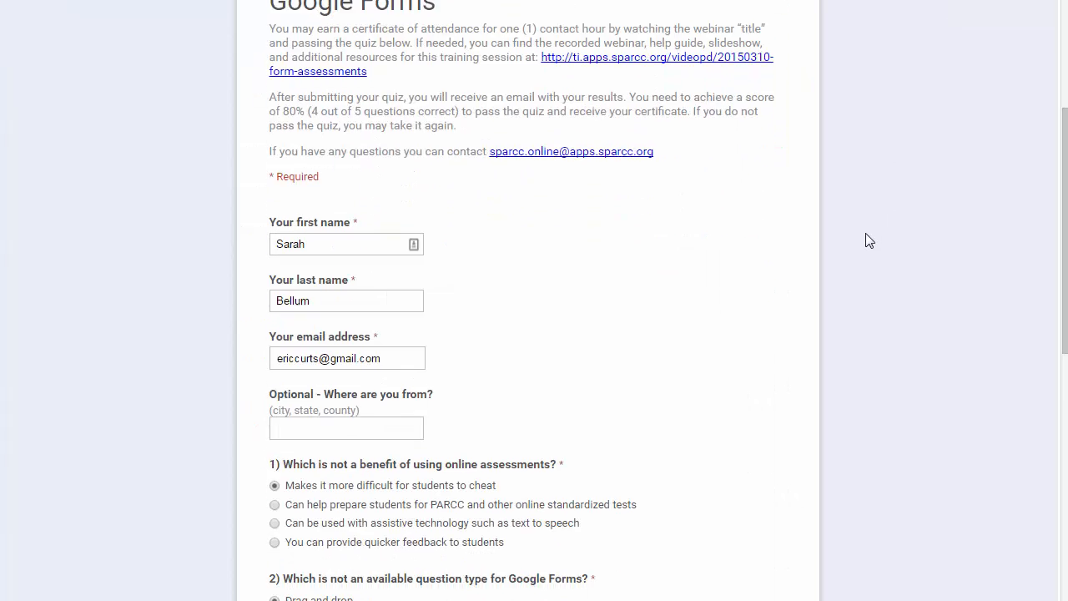
{"action": "scroll", "coordinate": [868, 240], "scroll_direction": "up", "scroll_amount": 5}
{"action": "scroll", "coordinate": [868, 240], "scroll_direction": "down", "scroll_amount": 5}
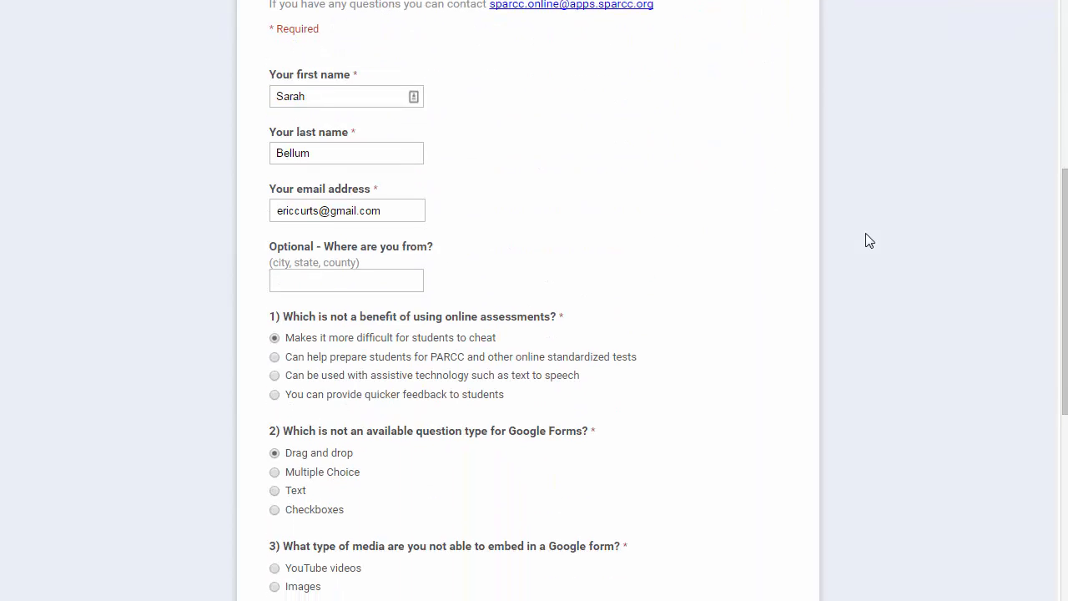
{"action": "scroll", "coordinate": [868, 240], "scroll_direction": "up", "scroll_amount": 5}
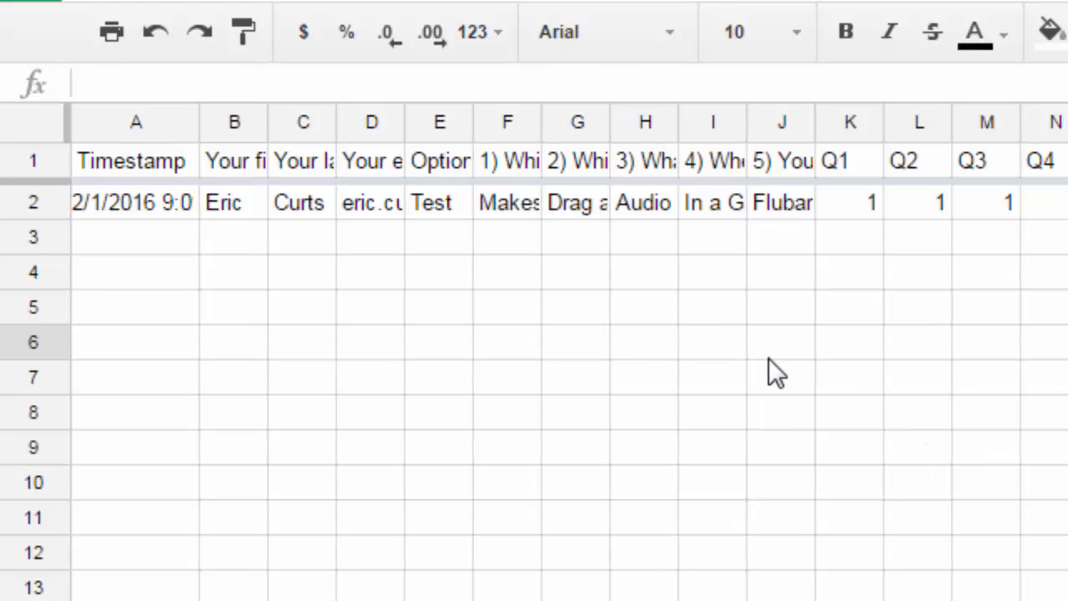
In the Google Sheets quiz responses, examine the submitted data in A2:J2 and the grading columns from Q1 through the pass column.
{"action": "left_click_drag", "start_coordinate": [121, 212], "coordinate": [768, 219]}
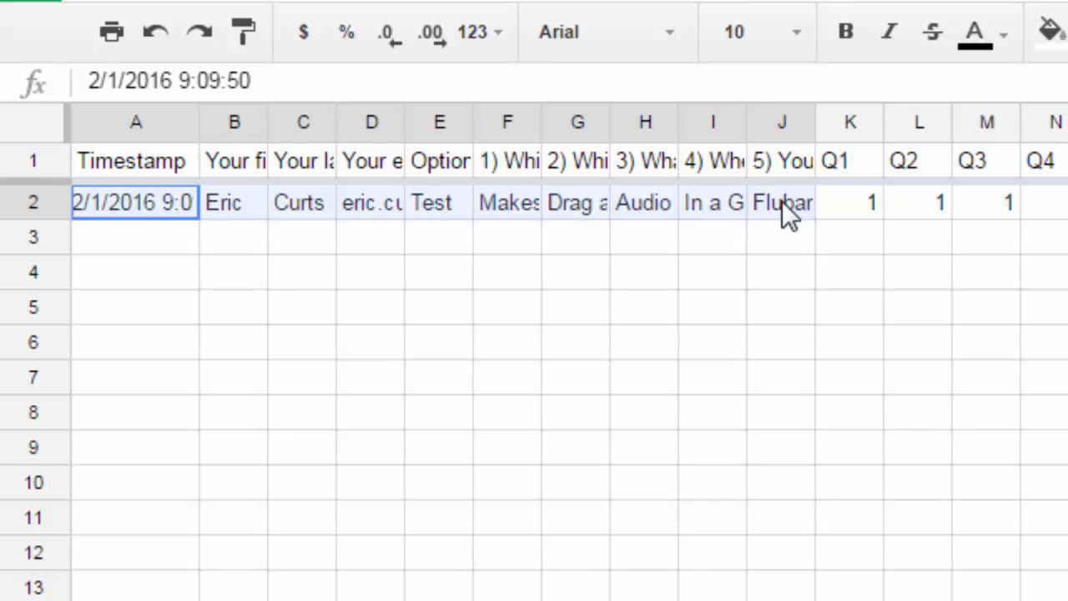
{"action": "left_click", "coordinate": [860, 205]}
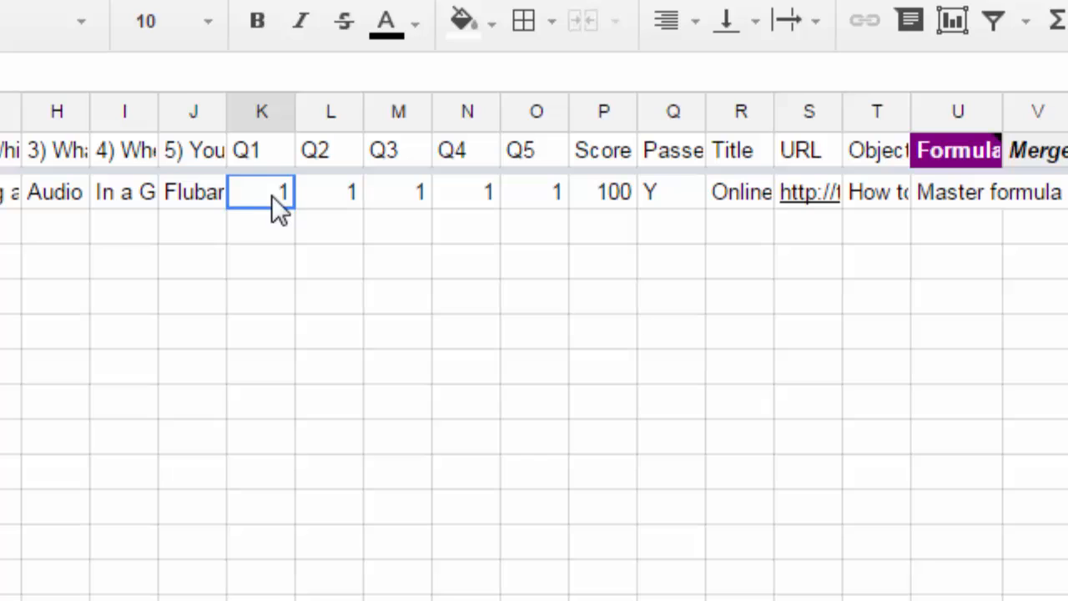
{"action": "left_click_drag", "start_coordinate": [272, 195], "coordinate": [681, 203]}
{"action": "left_click", "coordinate": [480, 297]}
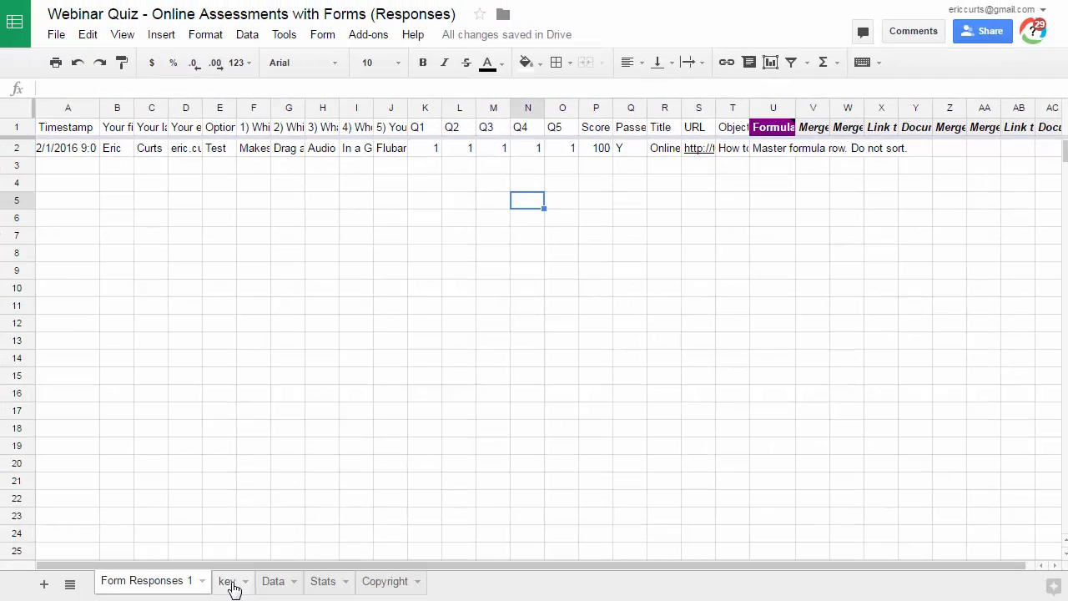
View the correct answers on the key sheet, and inspect the Q1 to Q5 and Score cells in row 2 of Form Responses 1.
{"action": "left_click", "coordinate": [233, 584]}
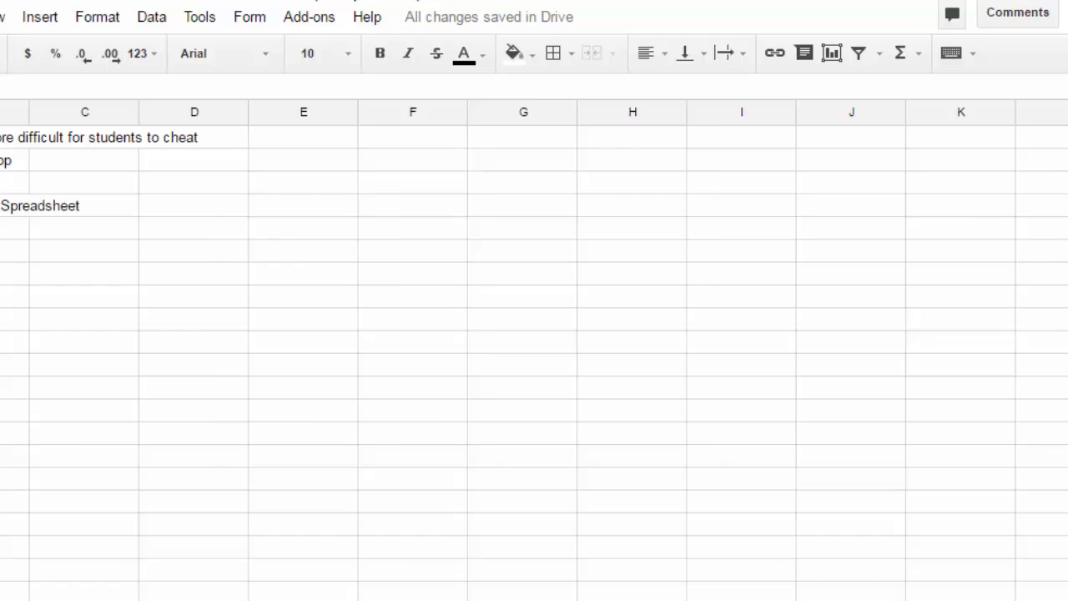
{"action": "left_click", "coordinate": [142, 584]}
{"action": "left_click", "coordinate": [385, 167]}
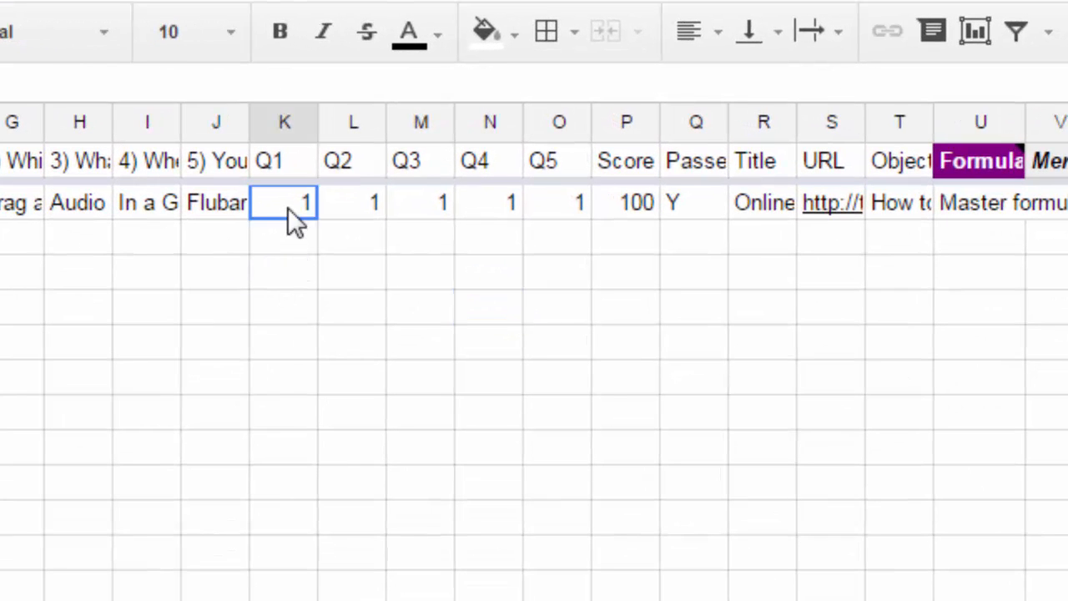
{"action": "left_click", "coordinate": [357, 204]}
{"action": "left_click", "coordinate": [430, 208]}
{"action": "left_click", "coordinate": [484, 208]}
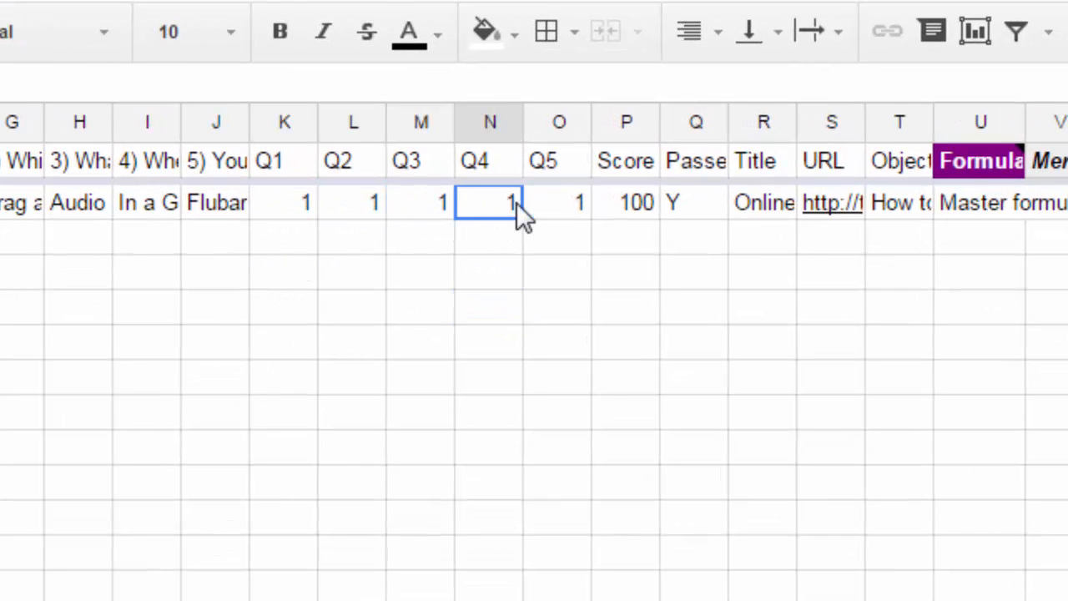
{"action": "left_click", "coordinate": [561, 209]}
{"action": "key", "text": "Right"}
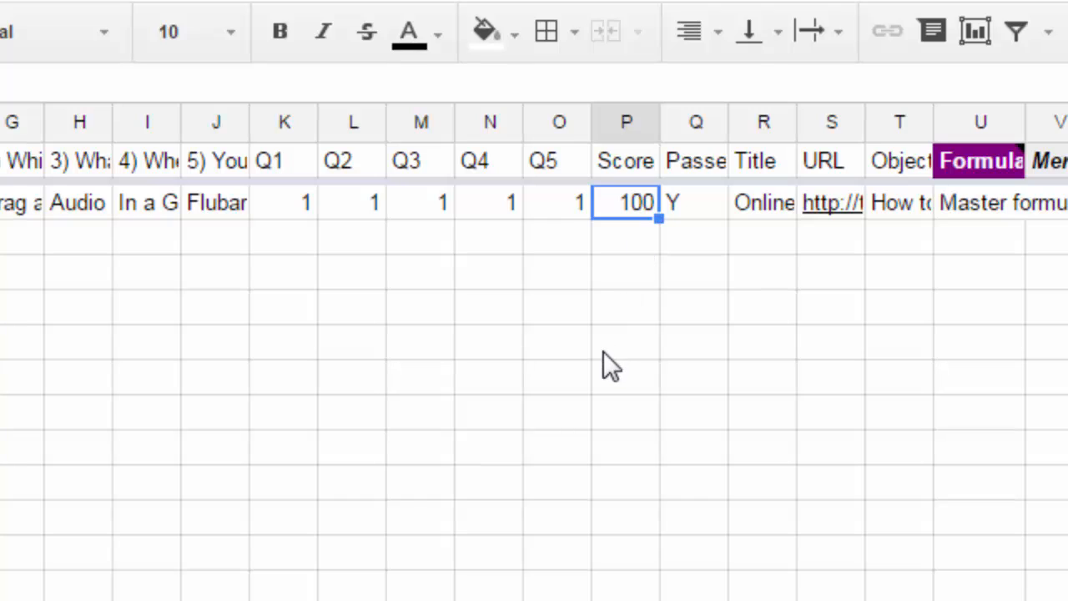
Inspect the pass, Title, URL and Objectives cells in row 2 and their source values on the Data sheet.
{"action": "left_click", "coordinate": [685, 204]}
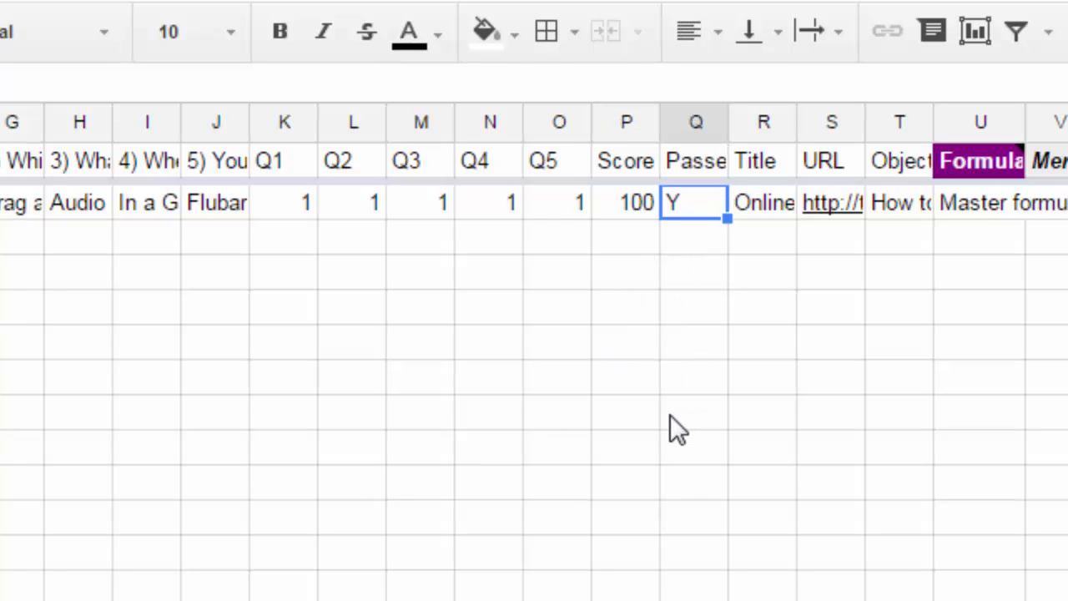
{"action": "left_click", "coordinate": [762, 208]}
{"action": "left_click", "coordinate": [828, 211]}
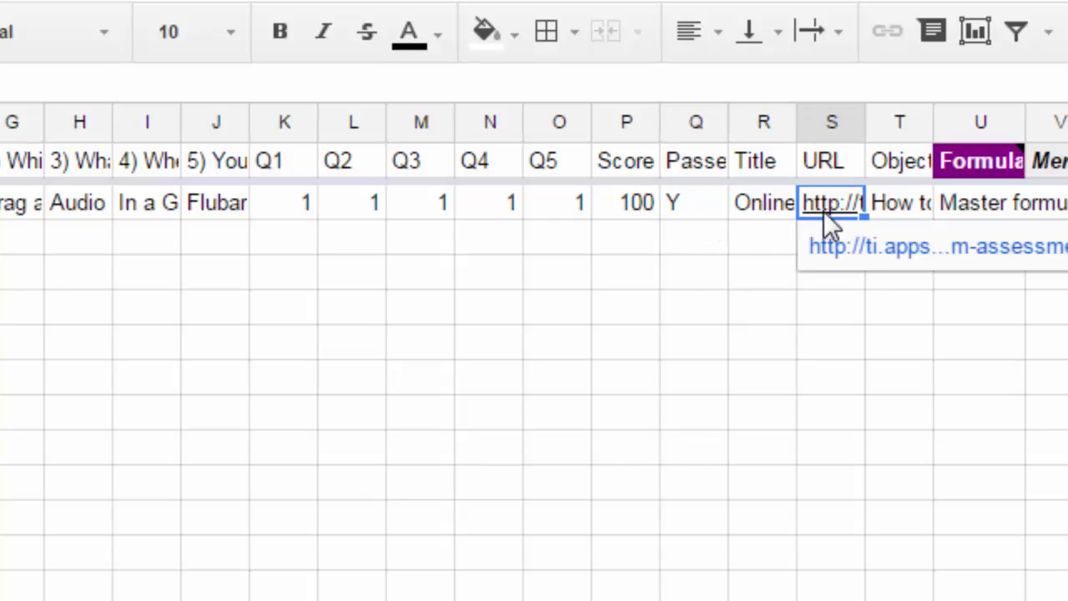
{"action": "left_click", "coordinate": [908, 201]}
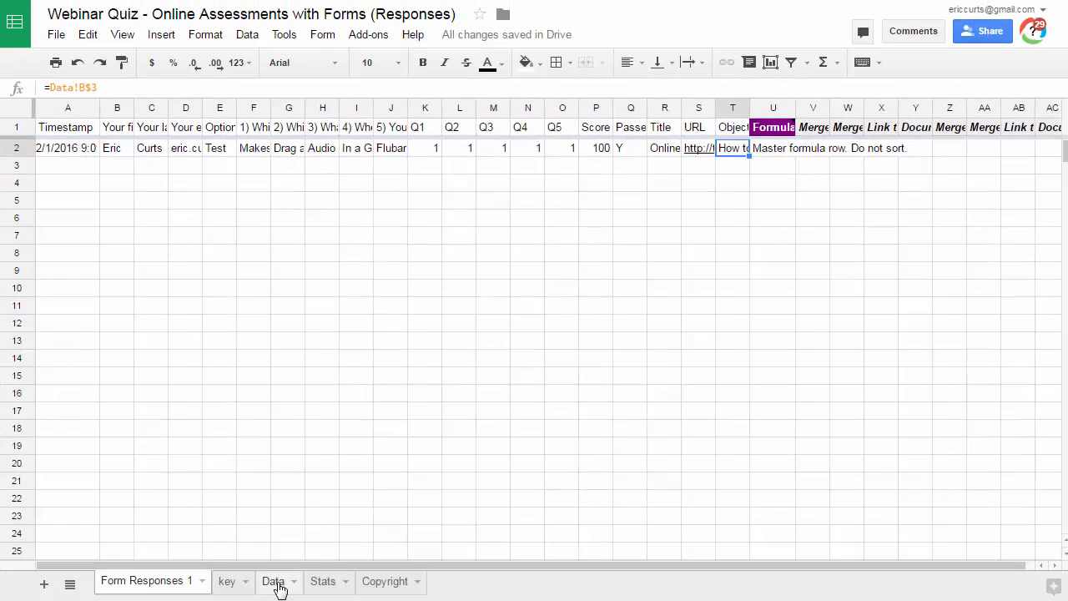
{"action": "left_click", "coordinate": [276, 582]}
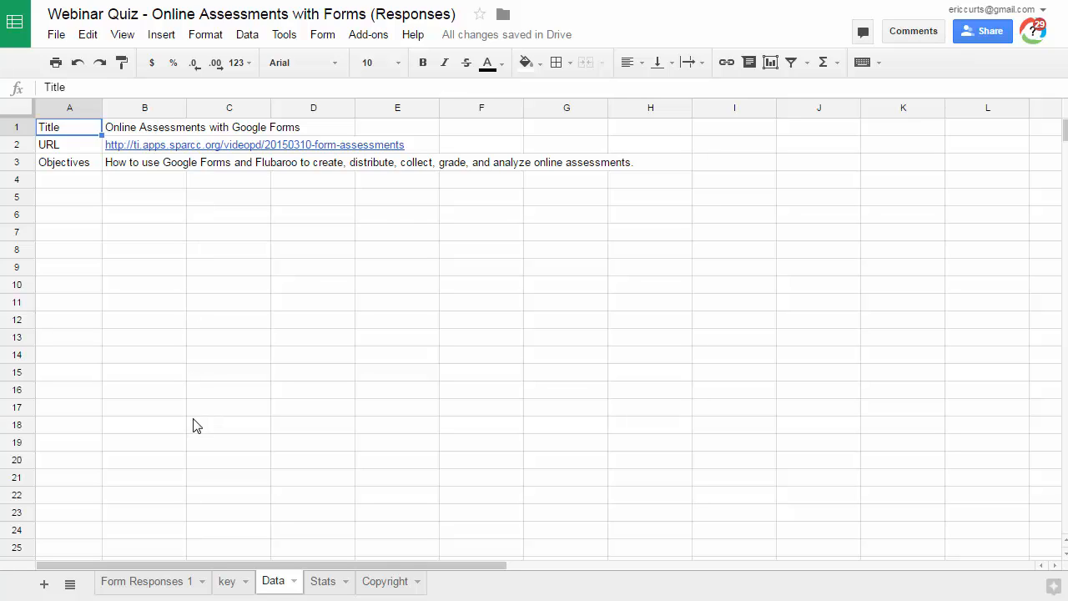
{"action": "left_click", "coordinate": [158, 587]}
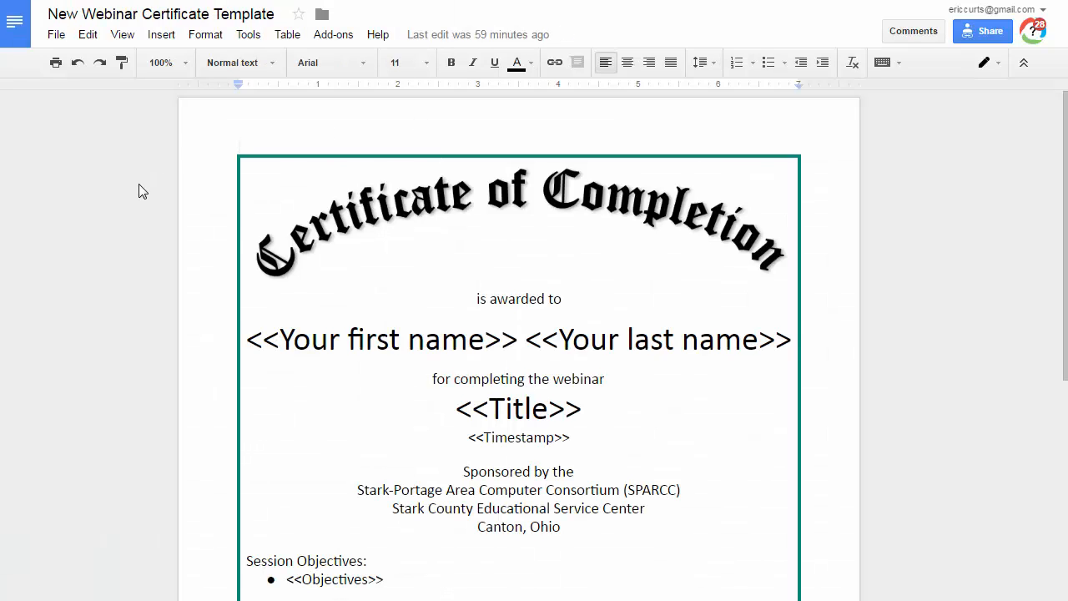
In the Google Docs webinar certificate template, examine the layout and the merge tags for name, title, timestamp and objectives.
{"action": "scroll", "coordinate": [146, 204], "scroll_direction": "down", "scroll_amount": 2}
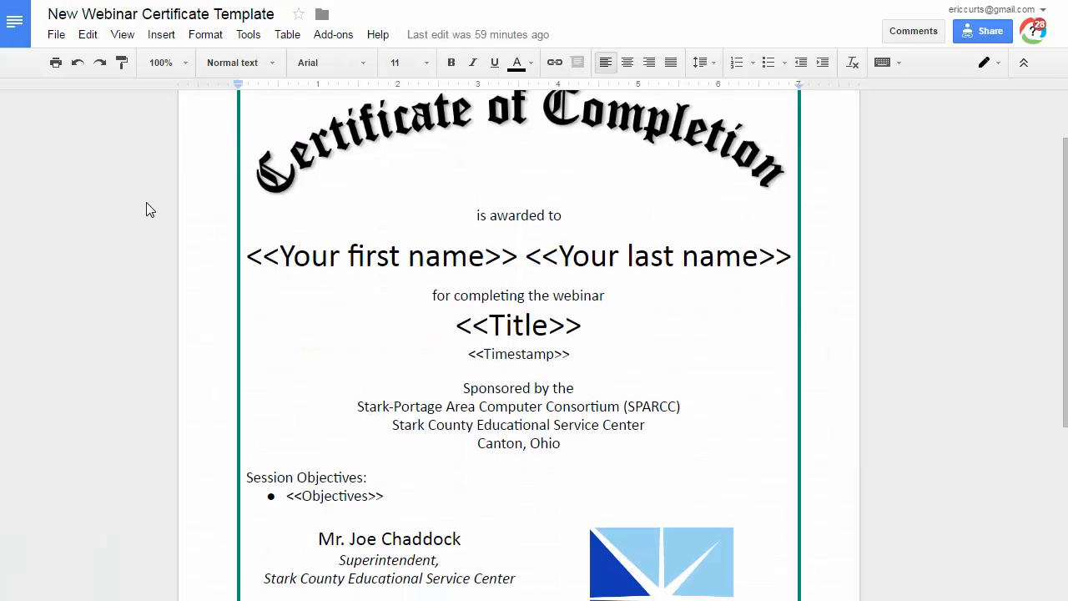
{"action": "scroll", "coordinate": [350, 198], "scroll_direction": "down", "scroll_amount": 2}
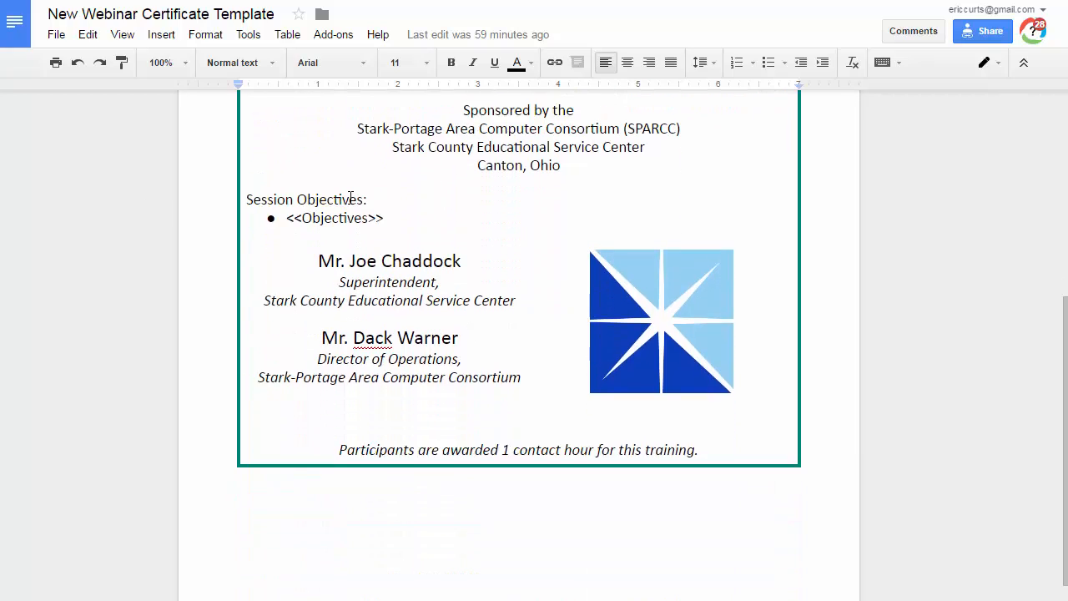
{"action": "scroll", "coordinate": [350, 198], "scroll_direction": "up", "scroll_amount": 4}
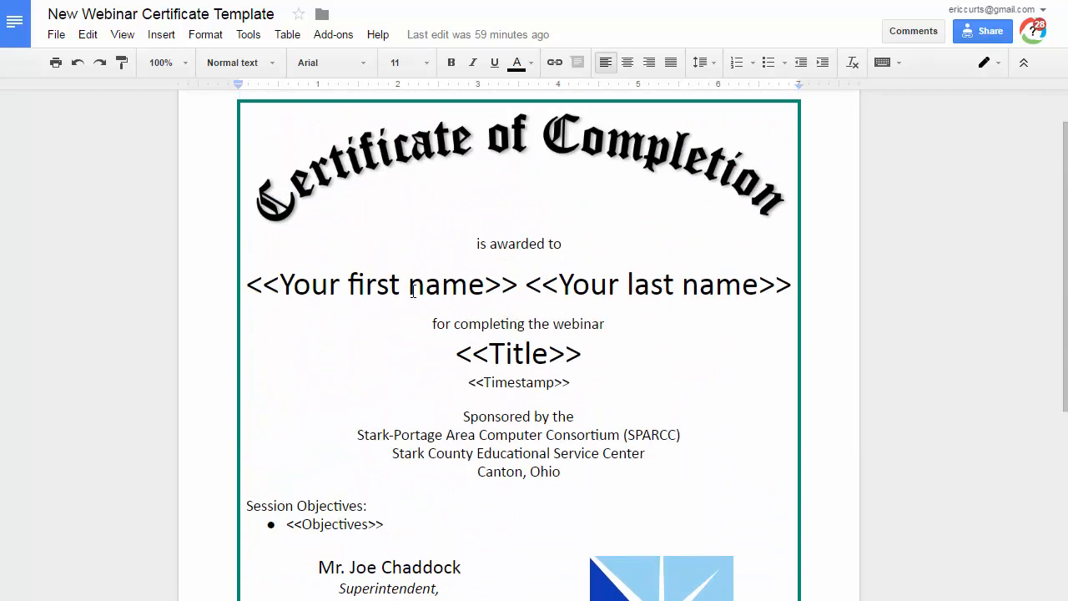
{"action": "scroll", "coordinate": [431, 456], "scroll_direction": "down", "scroll_amount": 1}
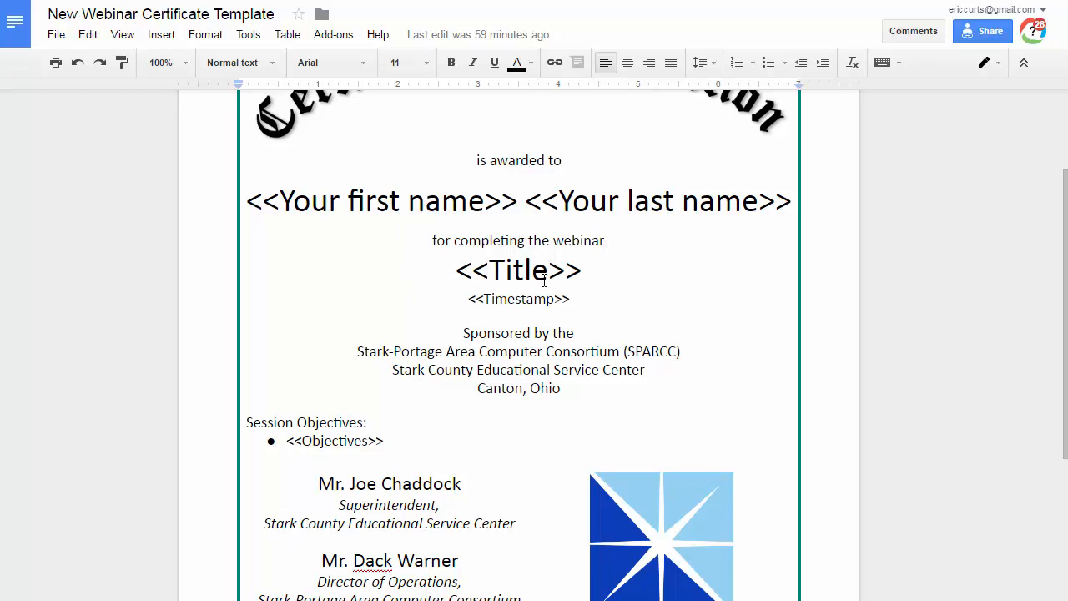
Review the certificate template's sponsor, session objectives, signatory and contact-hour sections, along with its heading.
{"action": "scroll", "coordinate": [730, 336], "scroll_direction": "down", "scroll_amount": 2}
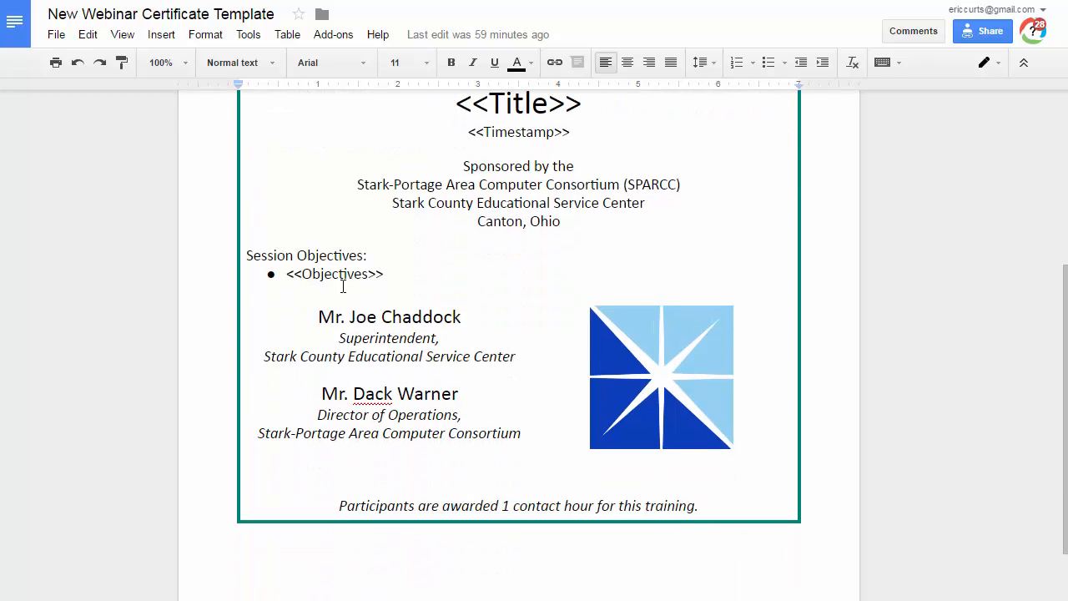
{"action": "scroll", "coordinate": [438, 311], "scroll_direction": "up", "scroll_amount": 3}
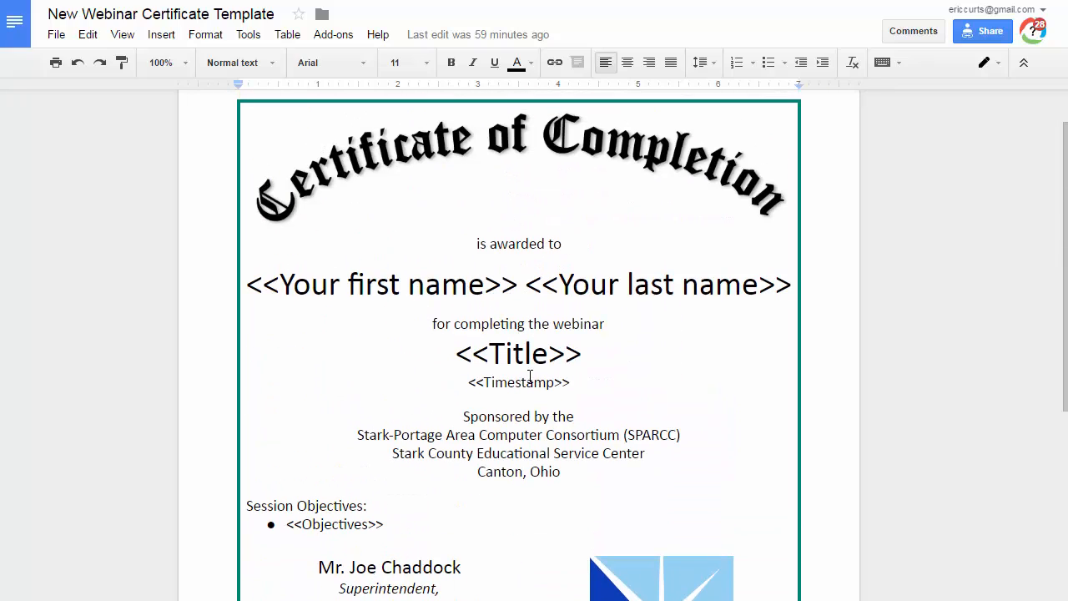
{"action": "scroll", "coordinate": [380, 430], "scroll_direction": "down", "scroll_amount": 1}
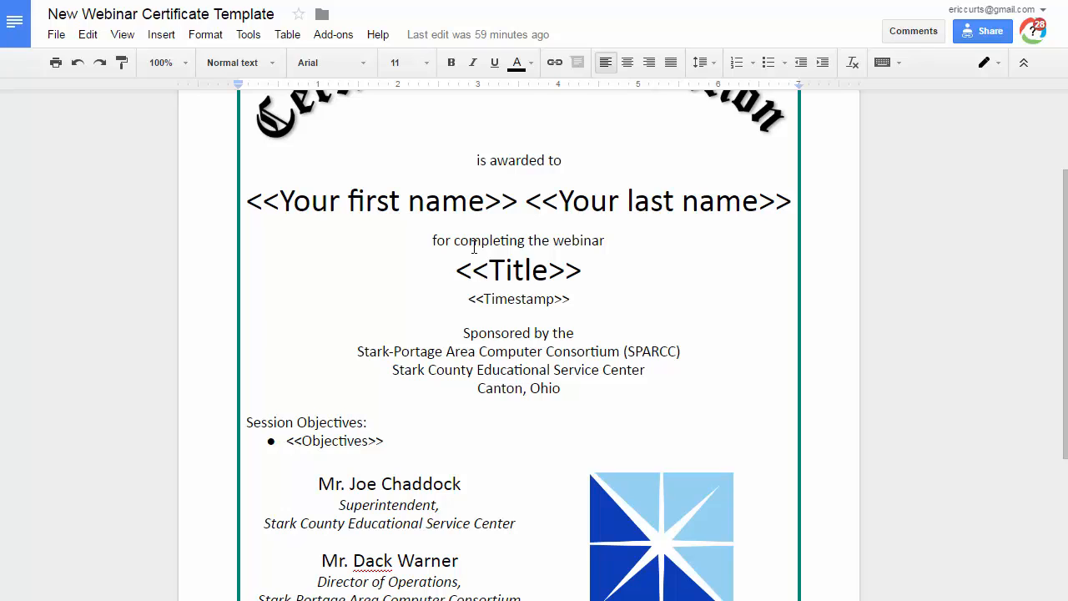
{"action": "scroll", "coordinate": [469, 236], "scroll_direction": "up", "scroll_amount": 3}
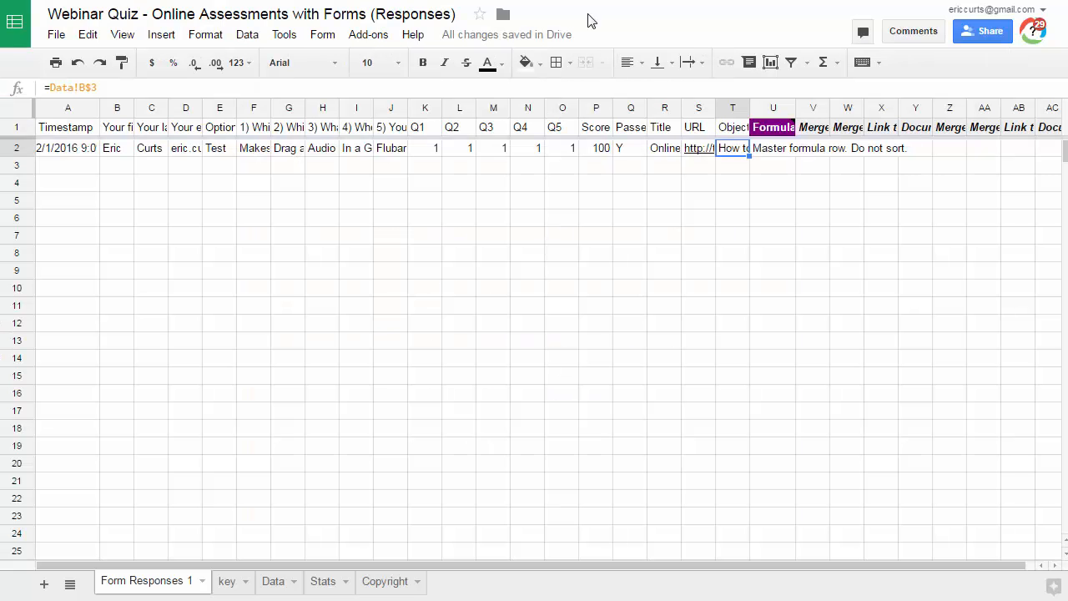
In the Google Sheets quiz responses, inspect the first name, last name, Objectives and Title cells in row 2.
{"action": "left_click", "coordinate": [125, 151]}
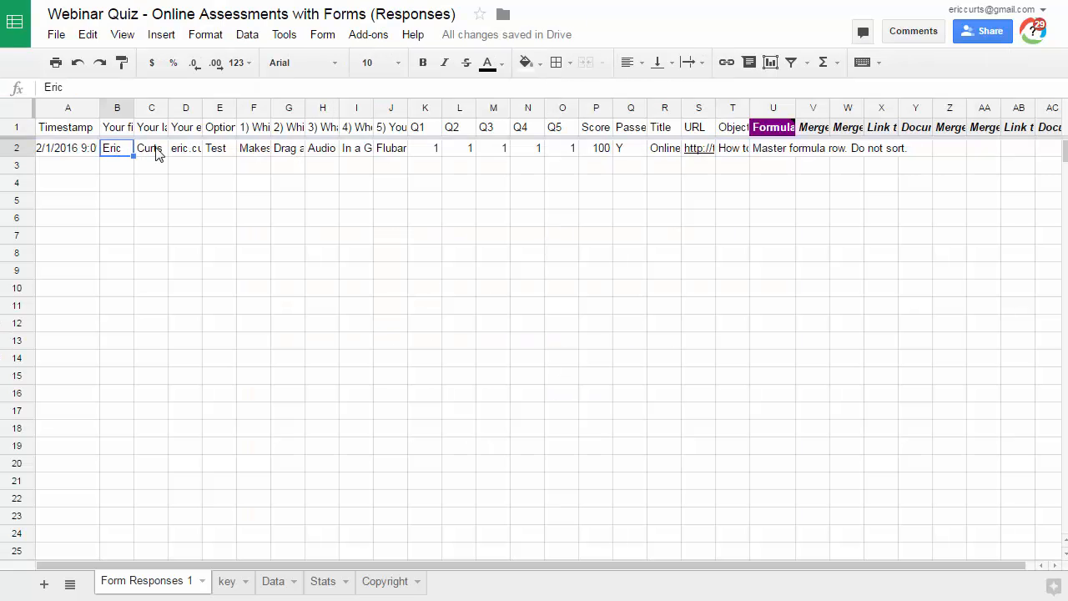
{"action": "left_click", "coordinate": [156, 151]}
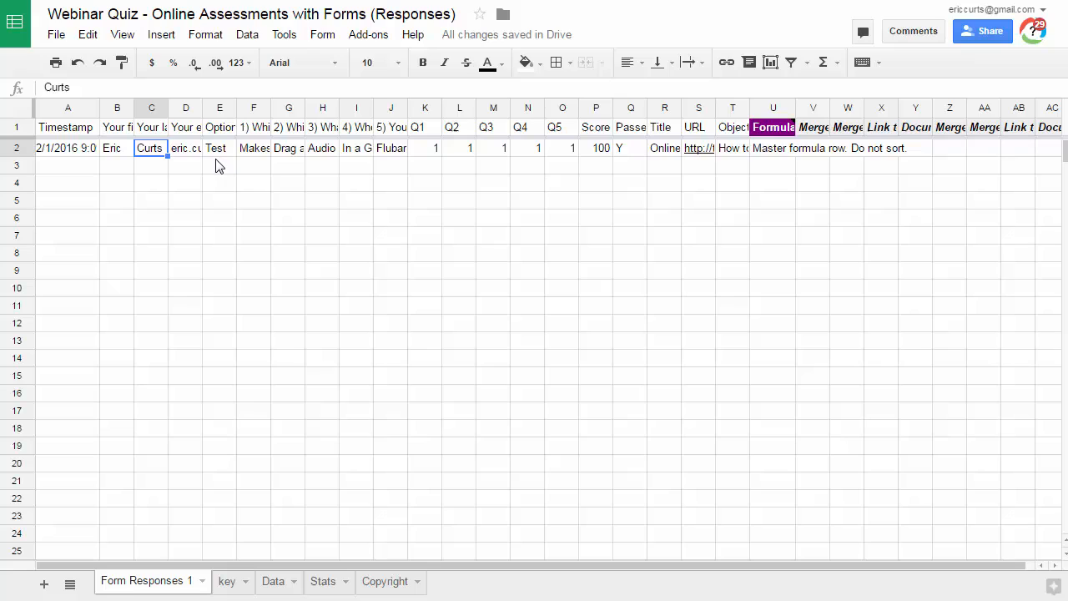
{"action": "left_click", "coordinate": [741, 157]}
{"action": "left_click", "coordinate": [672, 159]}
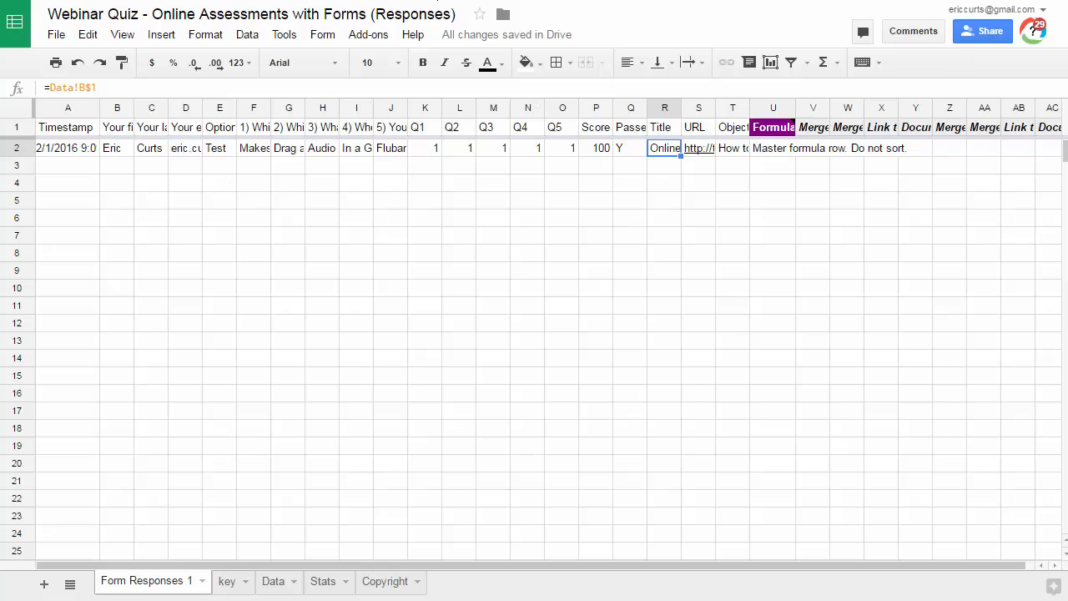
In Google Docs, compare the New Webinar Failed Template with the New Webinar Certificate Template, and read the failed template's message and merge tags.
{"action": "left_click", "coordinate": [438, 0]}
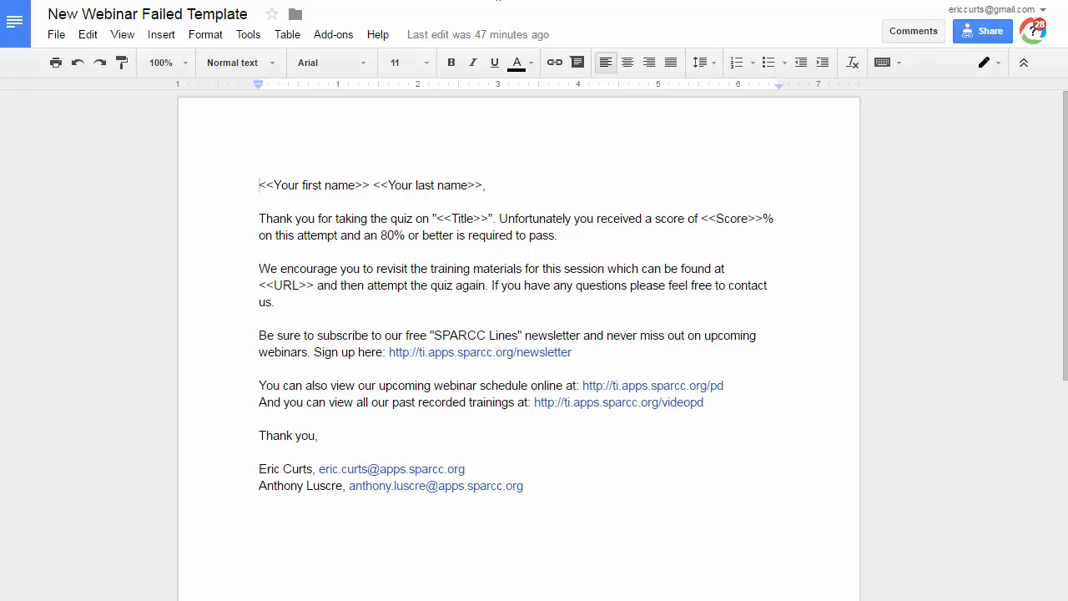
{"action": "left_click", "coordinate": [498, 0]}
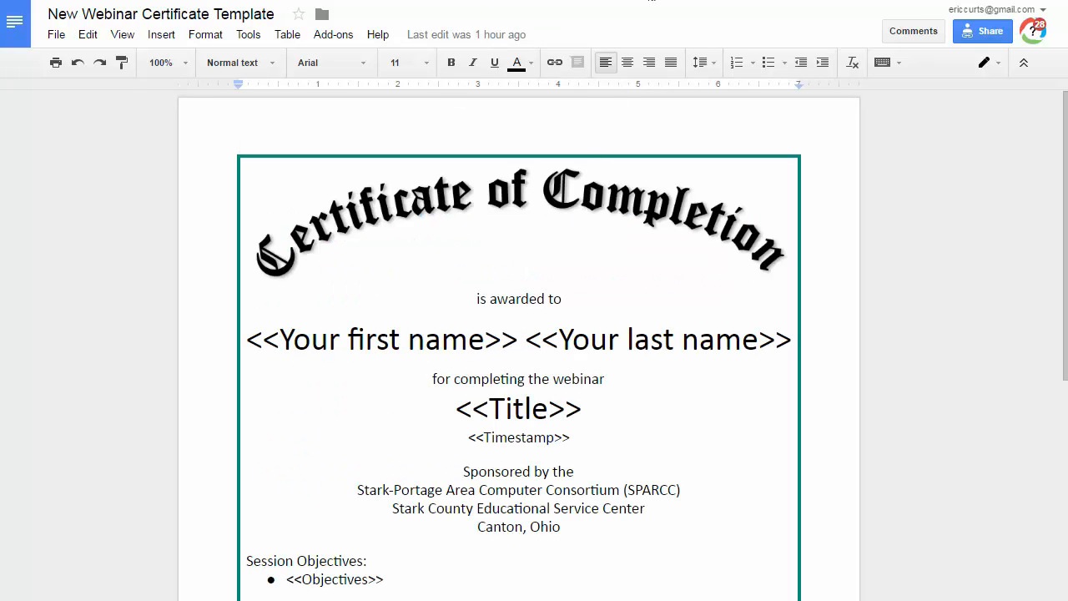
{"action": "left_click", "coordinate": [652, 1]}
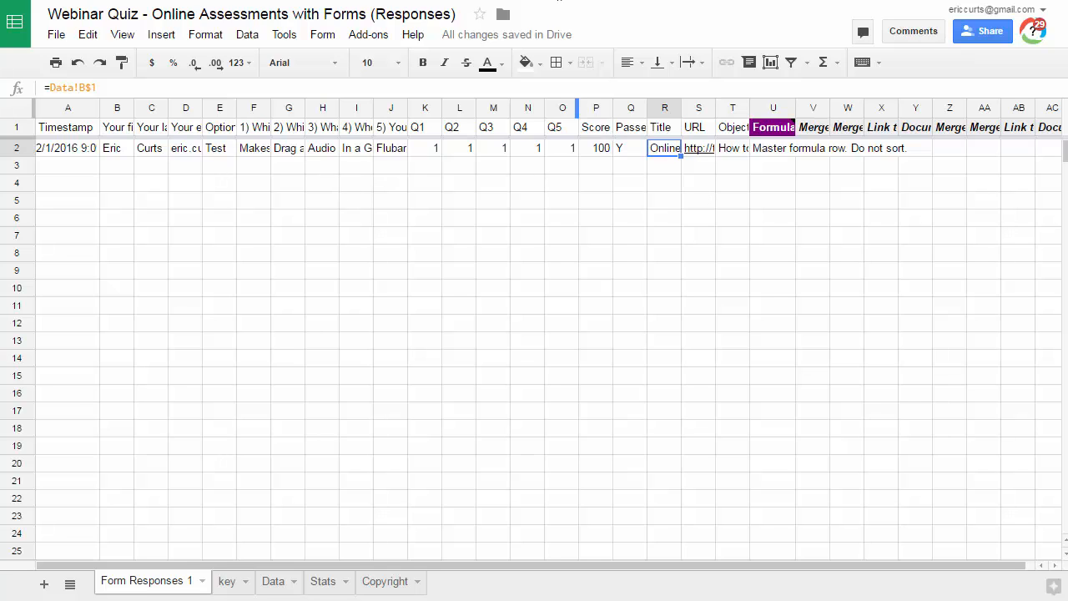
{"action": "left_click", "coordinate": [505, 0]}
{"action": "left_click", "coordinate": [359, 0]}
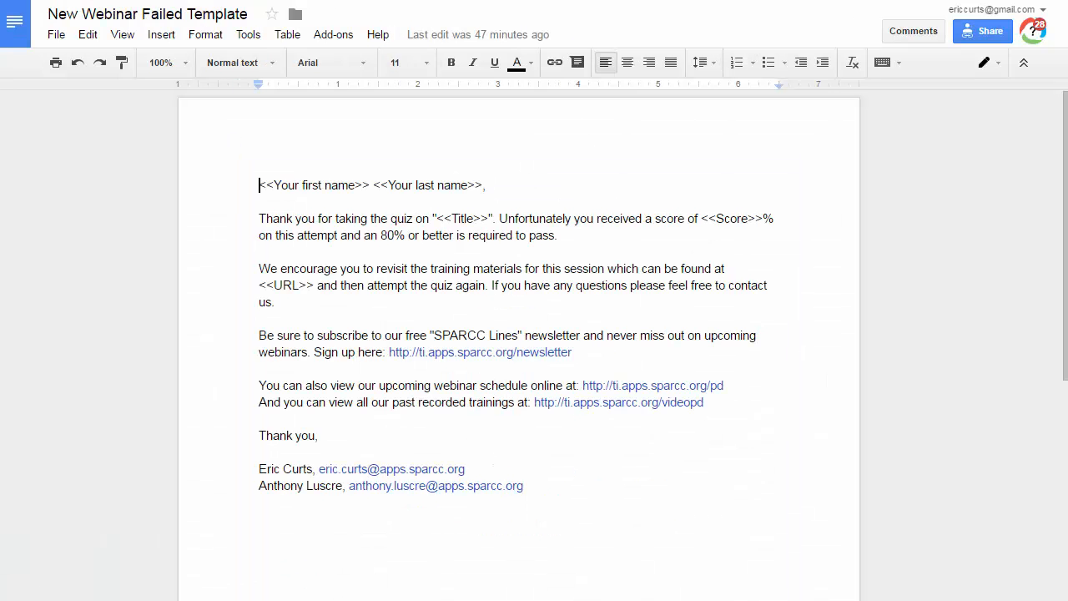
Switch to the Google Sheets quiz responses, browse the add-on store for autoCrat and view its description, and leave the store.
{"action": "left_click", "coordinate": [649, 0]}
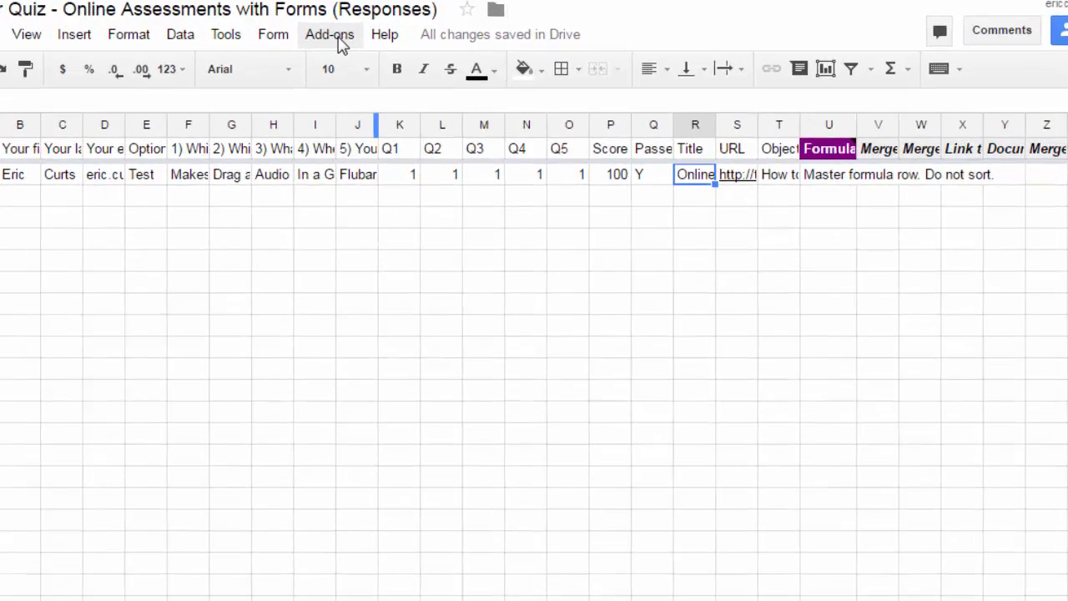
{"action": "left_click", "coordinate": [387, 37]}
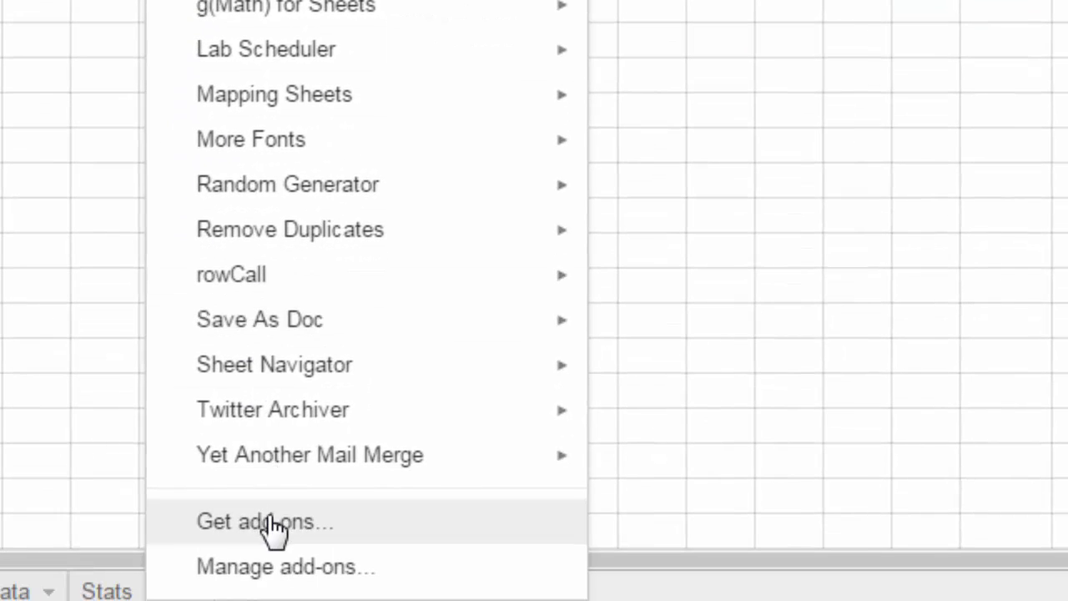
{"action": "left_click", "coordinate": [274, 524]}
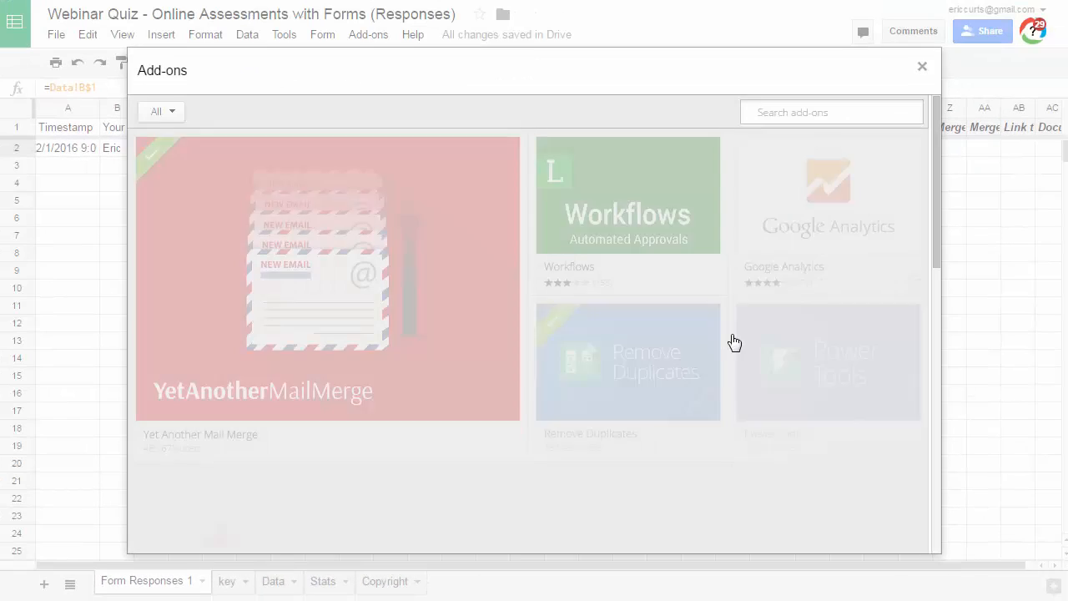
{"action": "scroll", "coordinate": [634, 341], "scroll_direction": "down", "scroll_amount": 6}
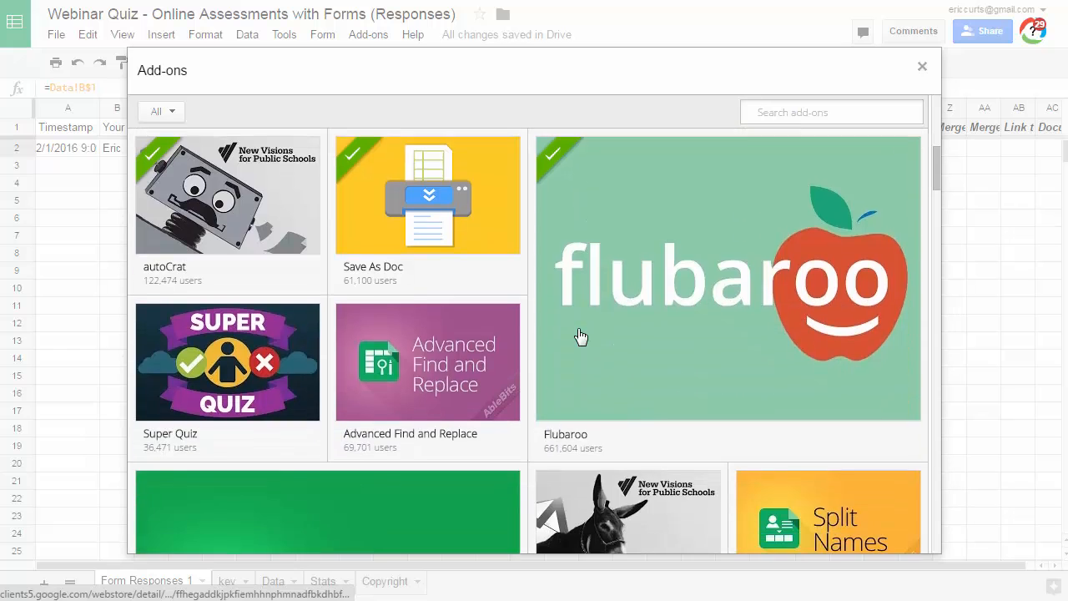
{"action": "scroll", "coordinate": [551, 332], "scroll_direction": "down", "scroll_amount": 2}
{"action": "scroll", "coordinate": [666, 312], "scroll_direction": "up", "scroll_amount": 2}
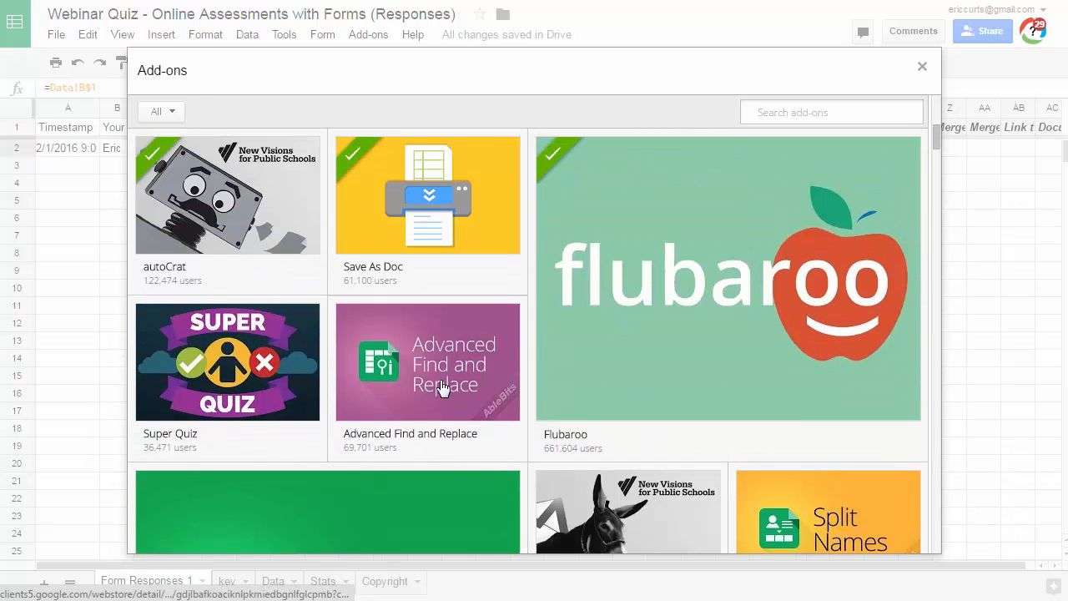
{"action": "mouse_move", "coordinate": [442, 388]}
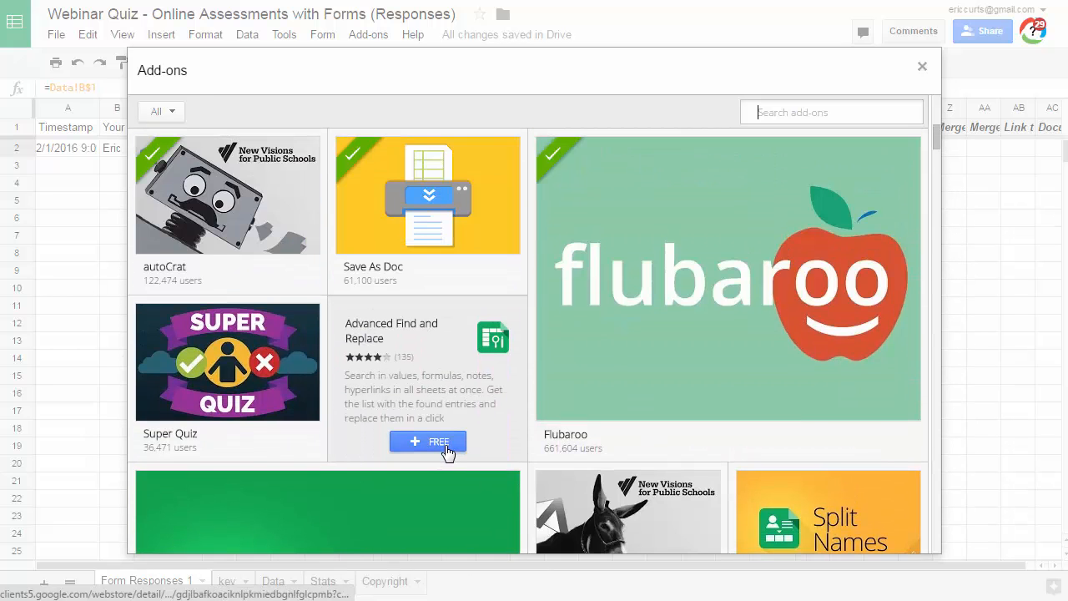
{"action": "scroll", "coordinate": [463, 428], "scroll_direction": "up", "scroll_amount": 2}
{"action": "mouse_move", "coordinate": [202, 365]}
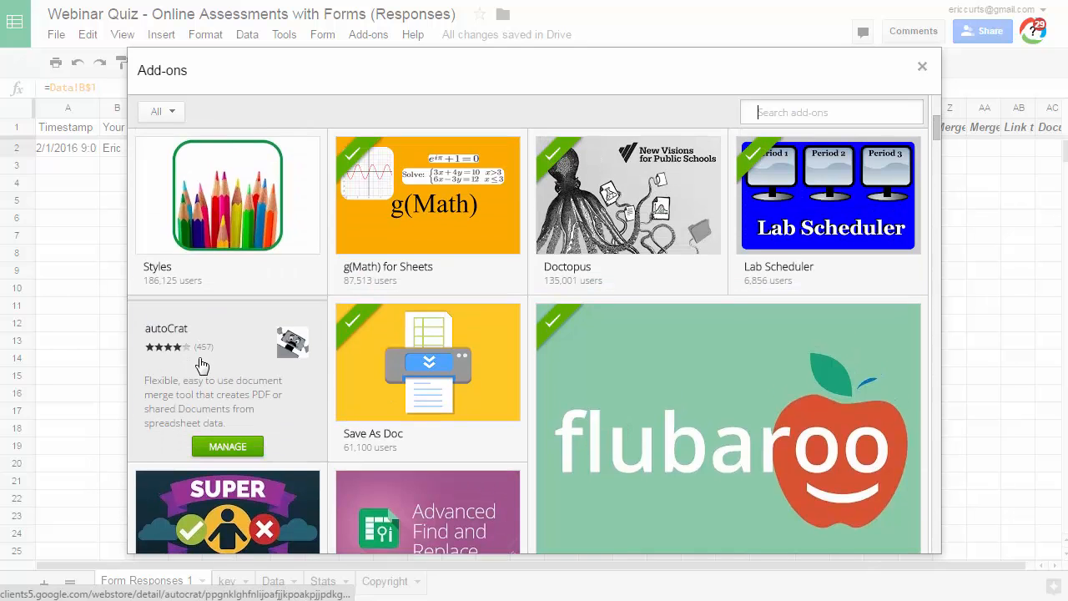
{"action": "scroll", "coordinate": [492, 402], "scroll_direction": "down", "scroll_amount": 2}
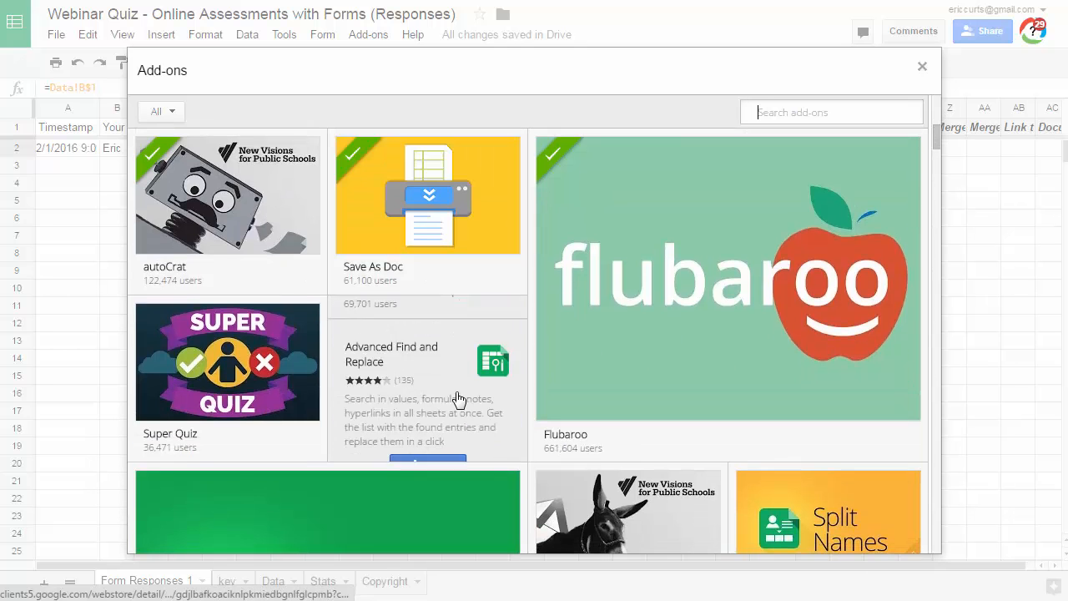
{"action": "left_click", "coordinate": [922, 69]}
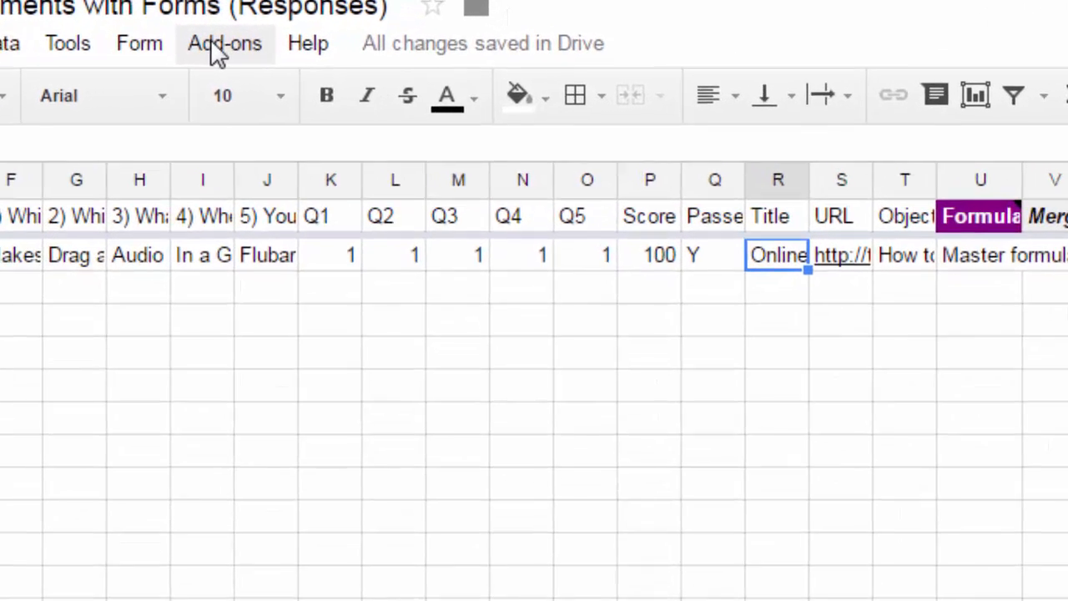
Launch the autoCrat add-on from the quiz response spreadsheet.
{"action": "left_click", "coordinate": [214, 47]}
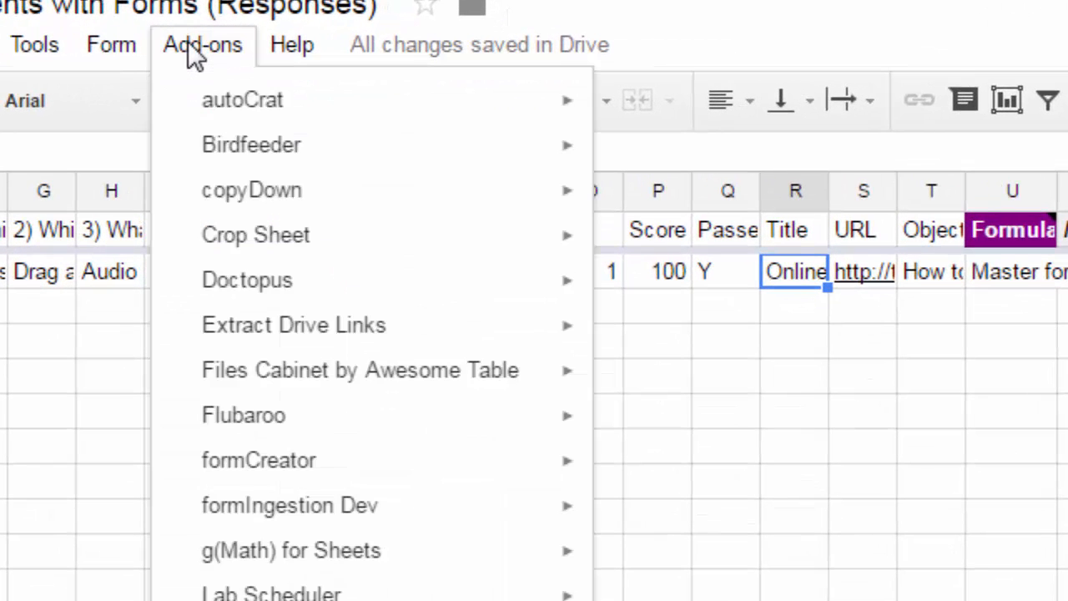
{"action": "mouse_move", "coordinate": [231, 108]}
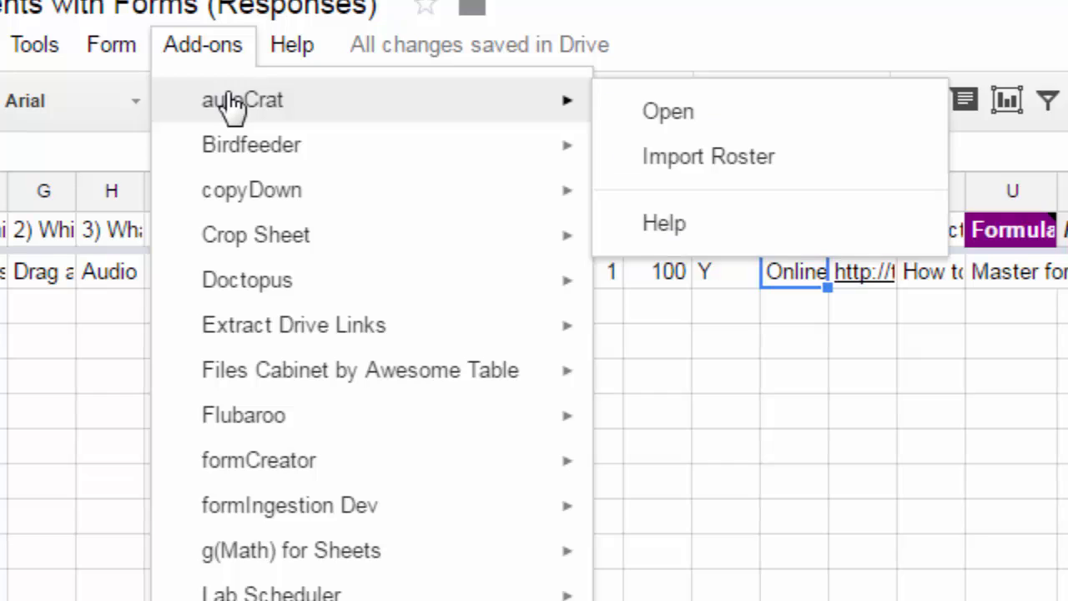
{"action": "left_click", "coordinate": [667, 116]}
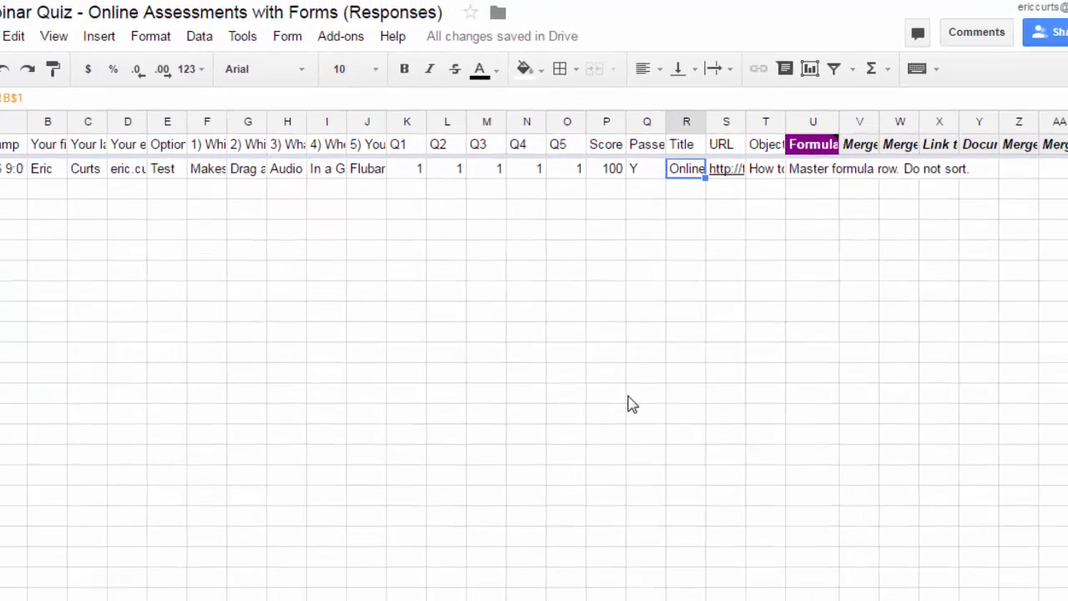
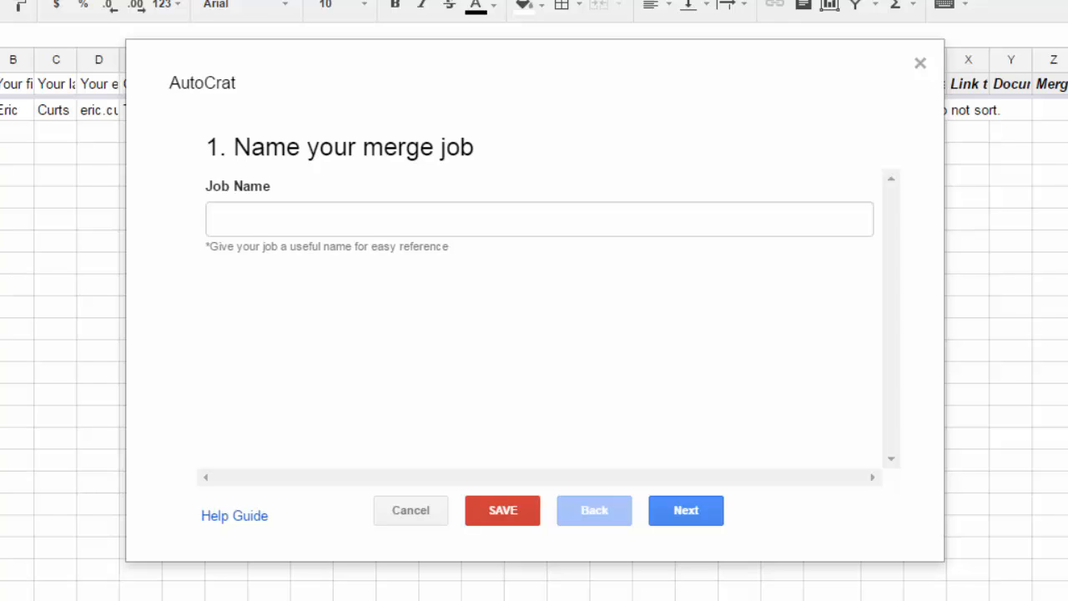
Name the merge job "passed" and use New Webinar Certificate Template as its template, continuing to the source data mapping.
{"action": "left_click", "coordinate": [671, 226]}
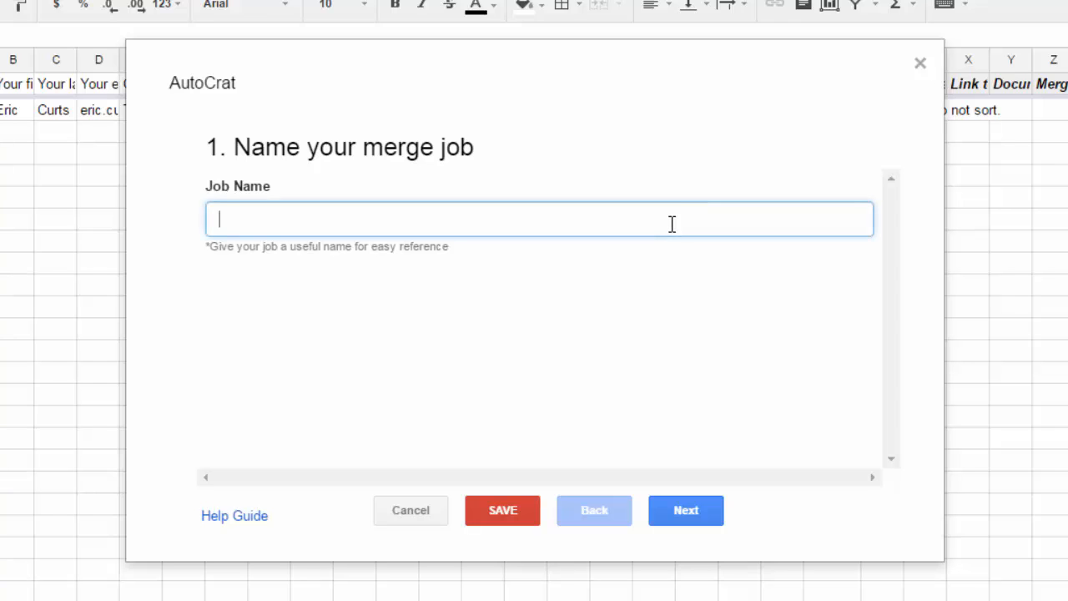
{"action": "type", "text": "passed"}
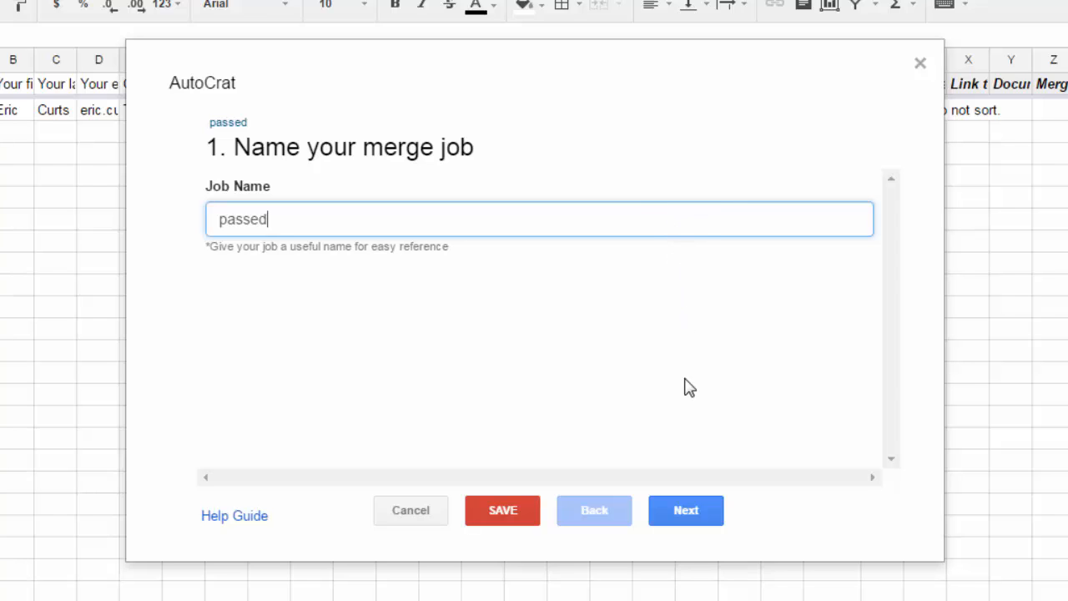
{"action": "left_click", "coordinate": [688, 512]}
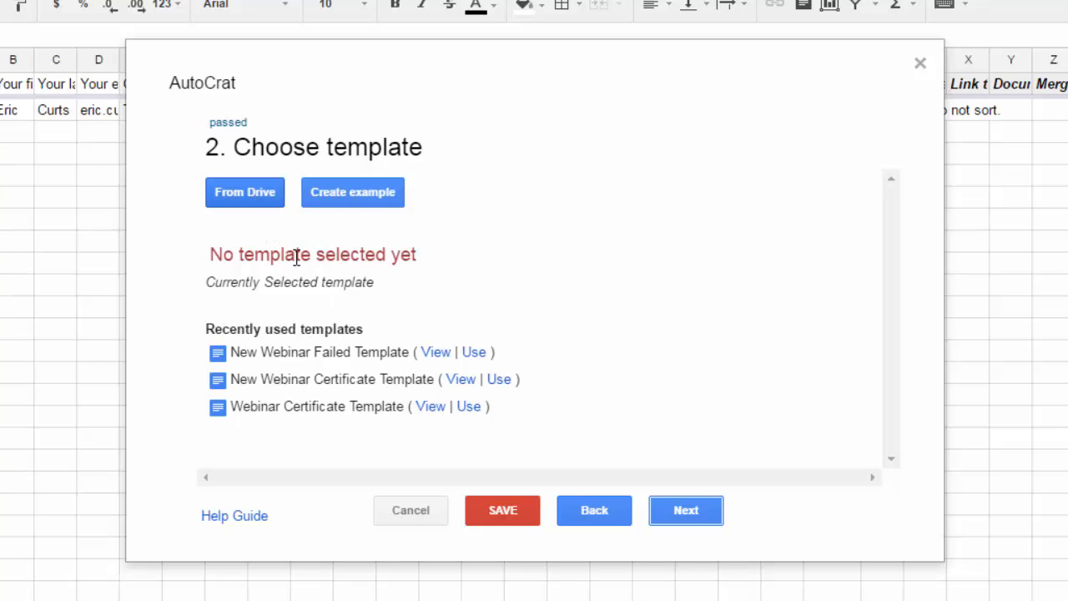
{"action": "left_click", "coordinate": [503, 381]}
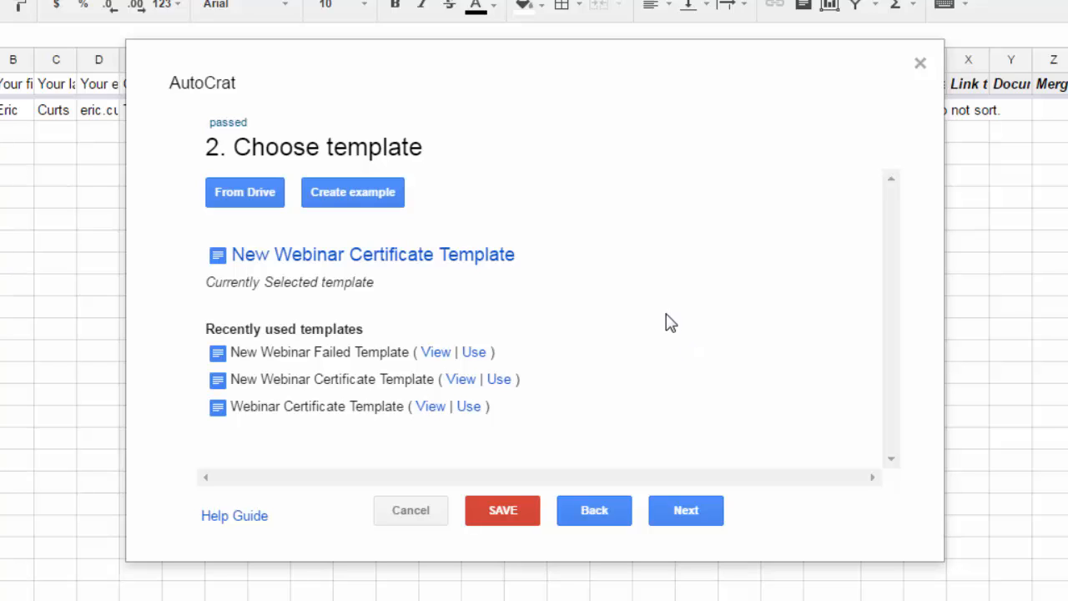
{"action": "left_click", "coordinate": [708, 510]}
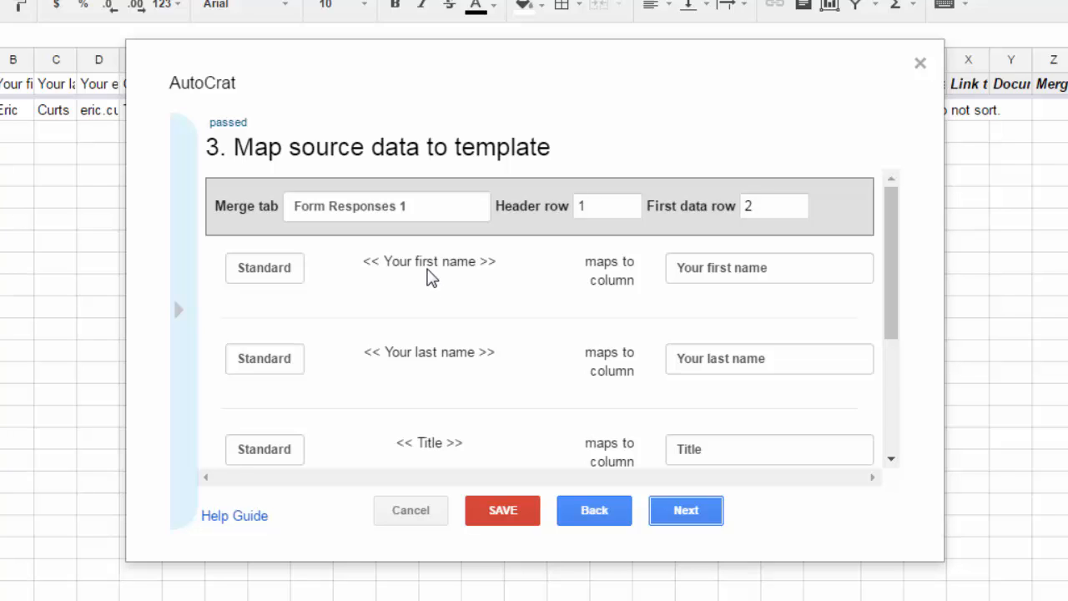
Examine how the template's merge tags map to the Form Responses 1 columns, and view the column choices for the Your first name tag.
{"action": "scroll", "coordinate": [430, 278], "scroll_direction": "down", "scroll_amount": 1}
{"action": "scroll", "coordinate": [436, 334], "scroll_direction": "down", "scroll_amount": 1}
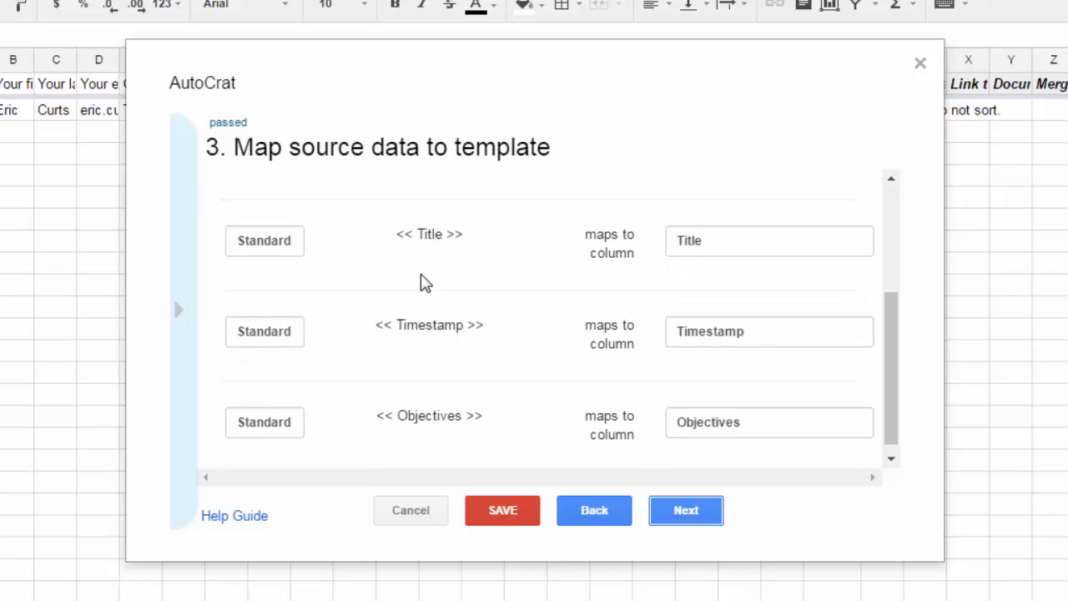
{"action": "scroll", "coordinate": [515, 407], "scroll_direction": "up", "scroll_amount": 1}
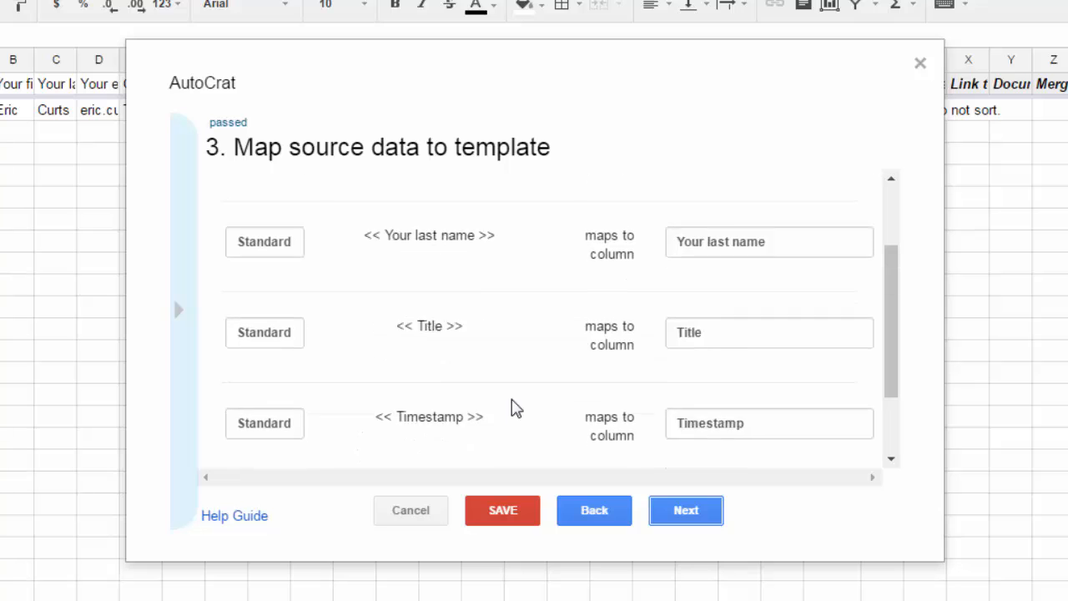
{"action": "scroll", "coordinate": [516, 408], "scroll_direction": "up", "scroll_amount": 1}
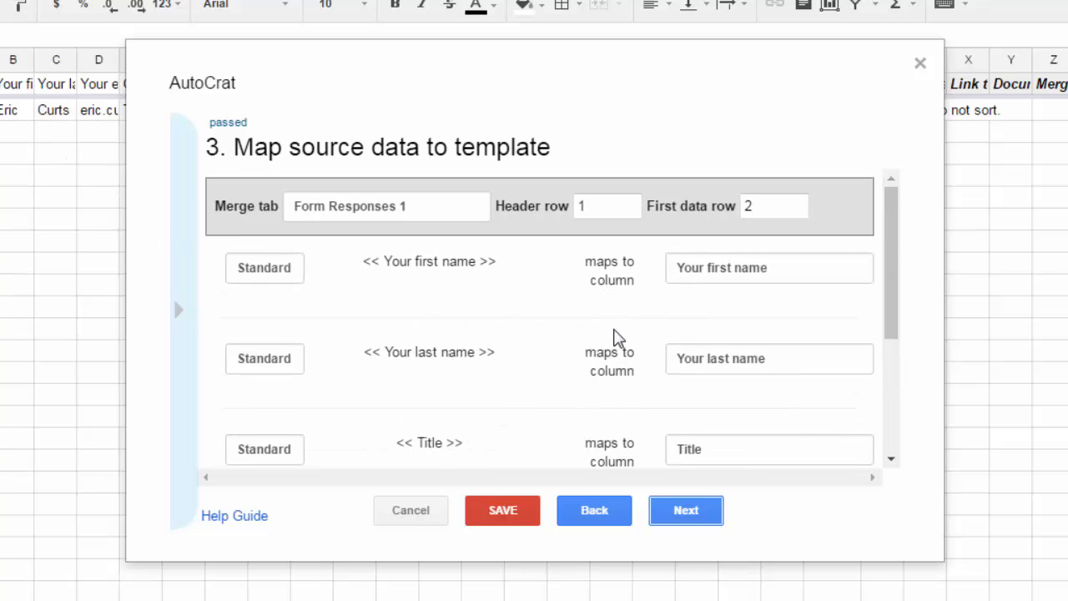
{"action": "scroll", "coordinate": [601, 313], "scroll_direction": "down", "scroll_amount": 1}
{"action": "scroll", "coordinate": [602, 313], "scroll_direction": "up", "scroll_amount": 1}
{"action": "scroll", "coordinate": [616, 298], "scroll_direction": "down", "scroll_amount": 5}
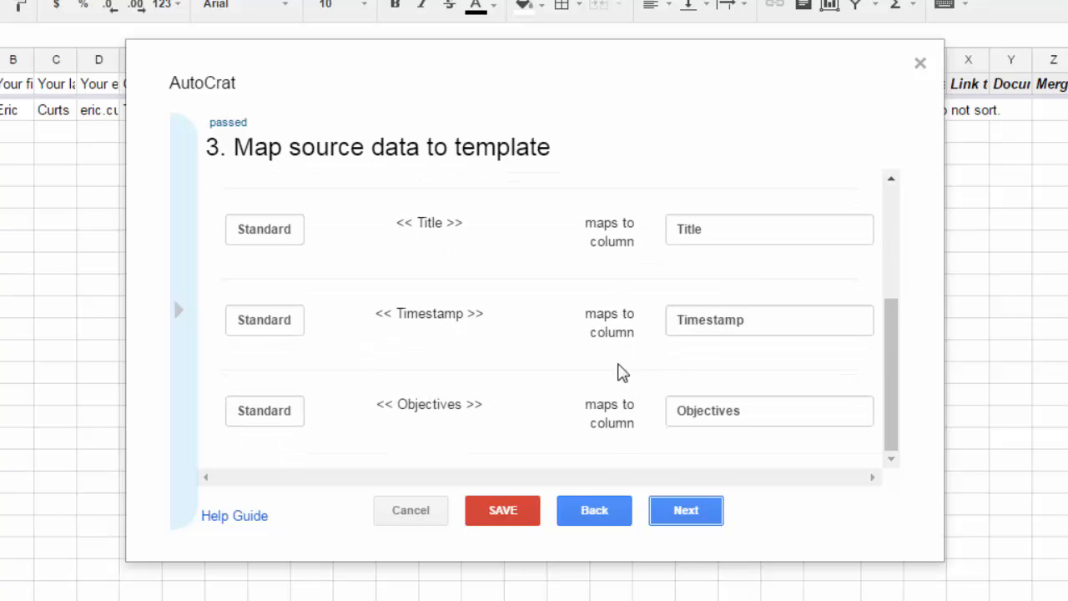
{"action": "scroll", "coordinate": [585, 406], "scroll_direction": "up", "scroll_amount": 5}
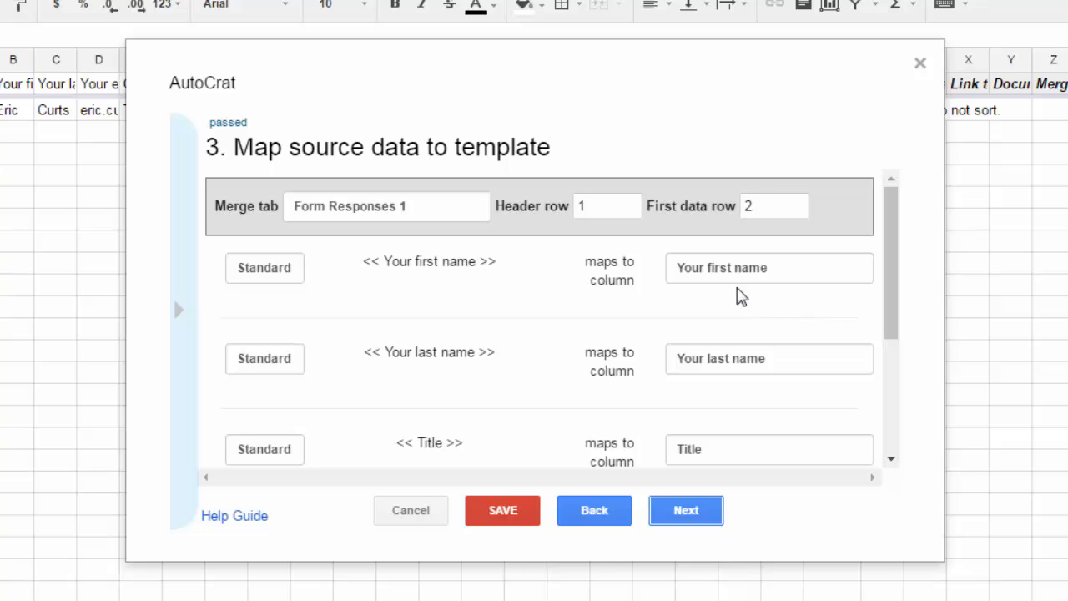
{"action": "left_click", "coordinate": [799, 282]}
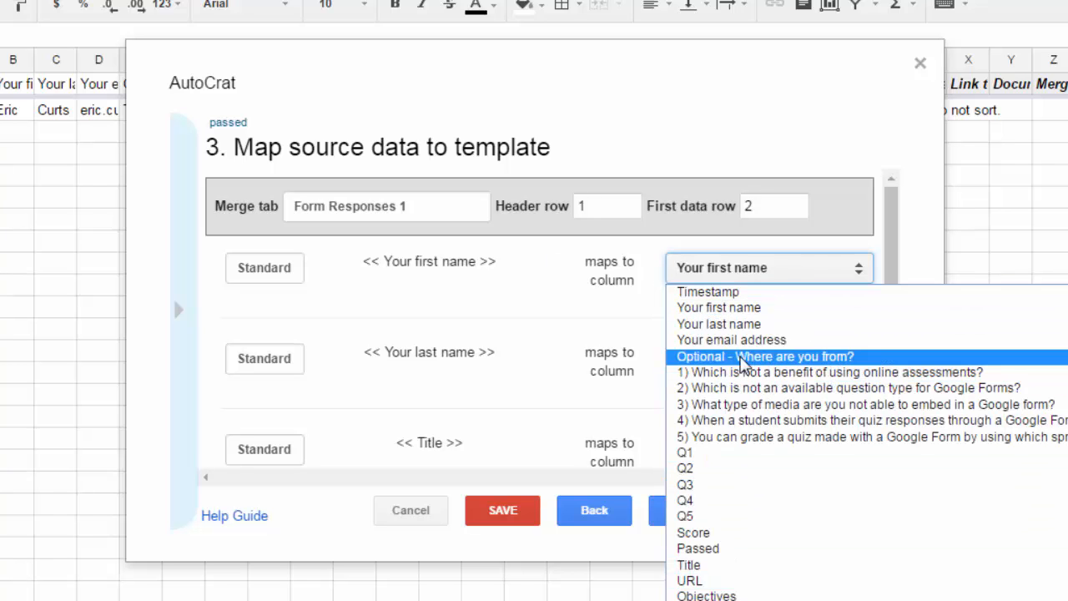
Review the tag-to-column mappings and the tag type choices for Your first name, and continue to the file settings.
{"action": "left_click", "coordinate": [589, 282]}
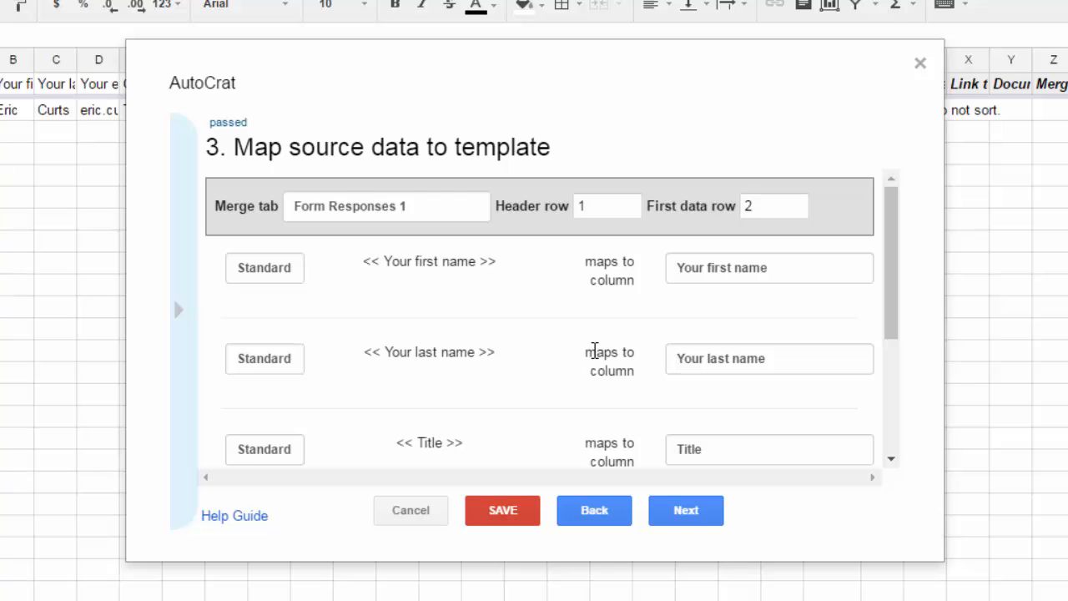
{"action": "scroll", "coordinate": [595, 350], "scroll_direction": "down", "scroll_amount": 3}
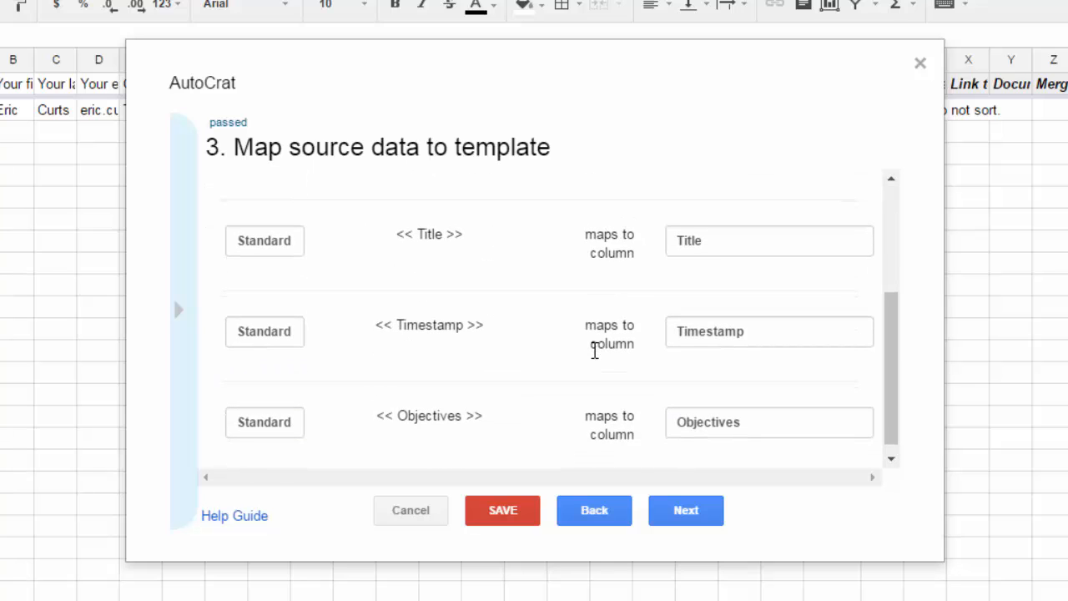
{"action": "scroll", "coordinate": [594, 350], "scroll_direction": "up", "scroll_amount": 3}
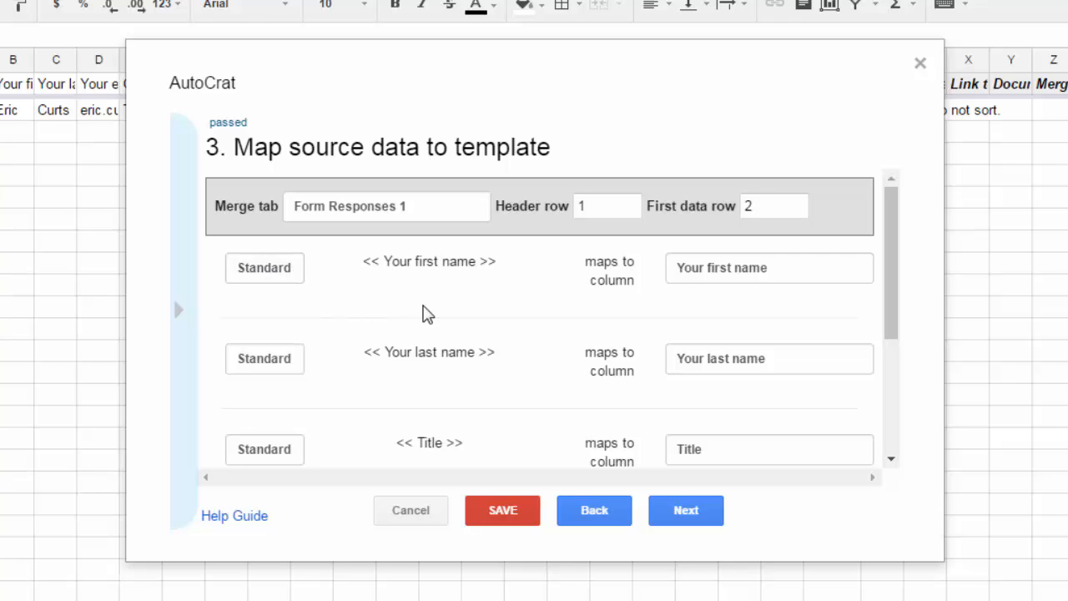
{"action": "left_click", "coordinate": [289, 275]}
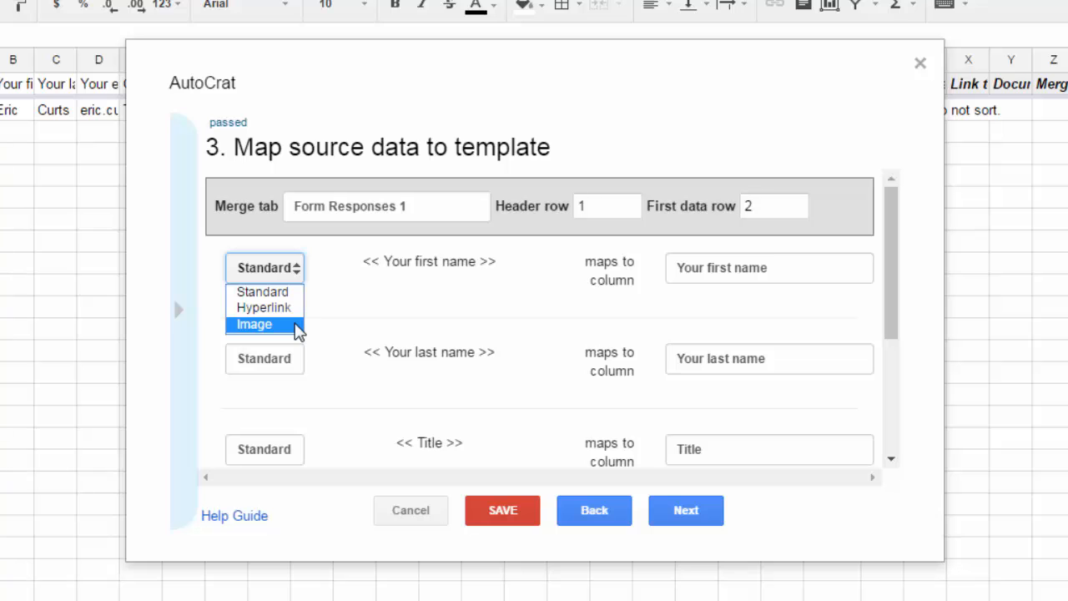
{"action": "left_click", "coordinate": [371, 308]}
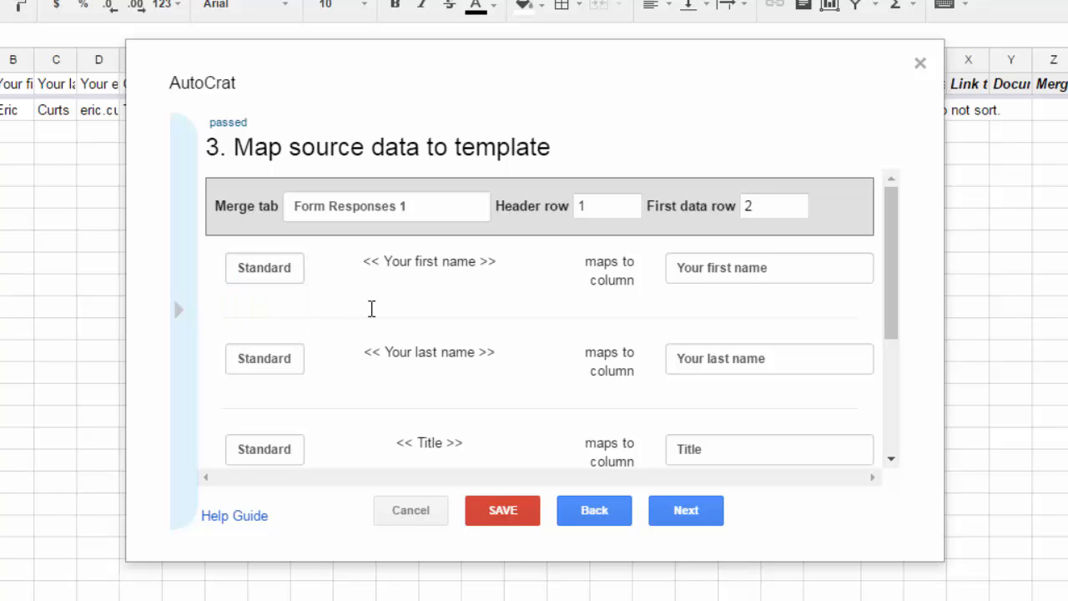
{"action": "scroll", "coordinate": [372, 310], "scroll_direction": "down", "scroll_amount": 3}
{"action": "scroll", "coordinate": [369, 315], "scroll_direction": "up", "scroll_amount": 3}
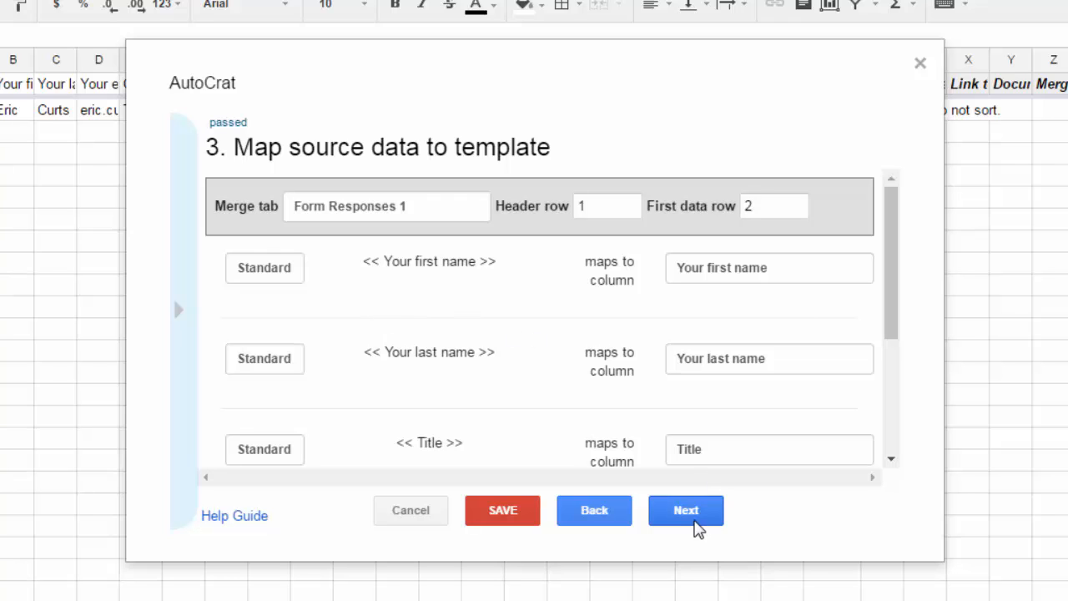
{"action": "left_click", "coordinate": [694, 519]}
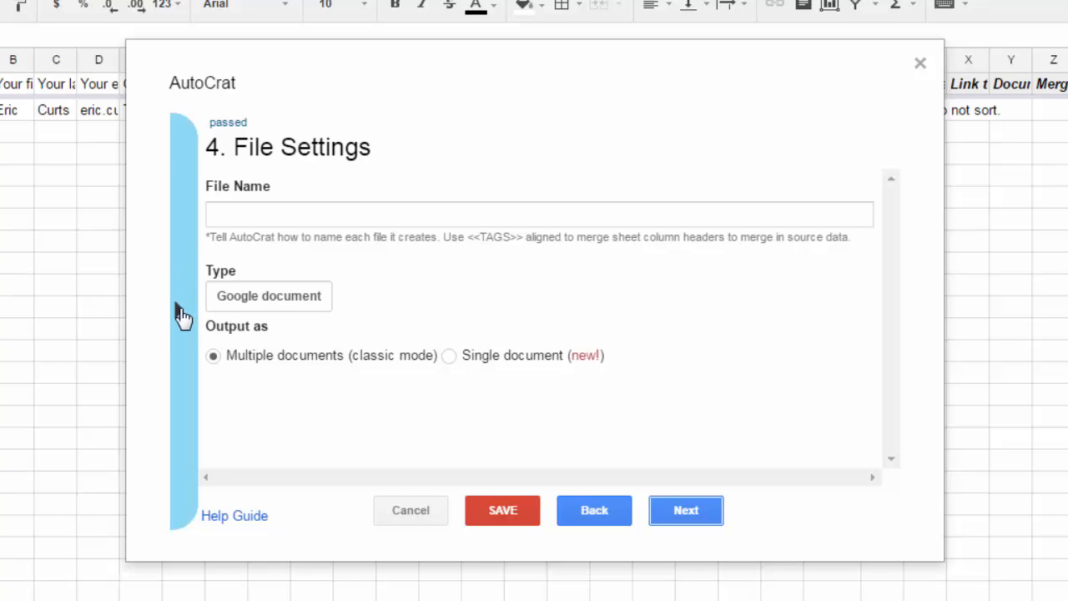
Examine the full list of merge tags available for naming the merged files.
{"action": "left_click", "coordinate": [182, 317]}
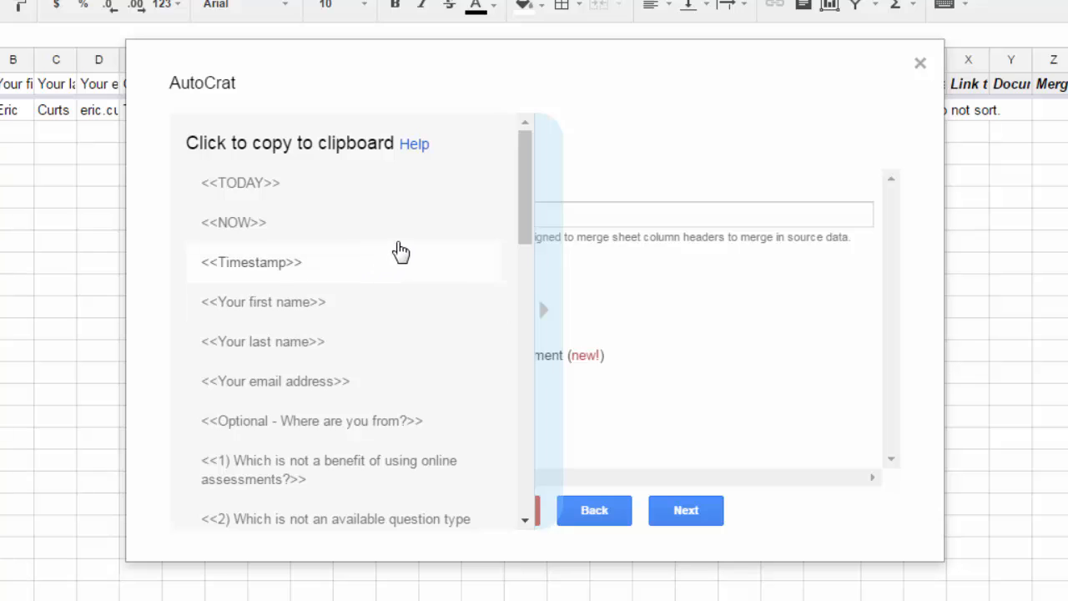
{"action": "scroll", "coordinate": [400, 249], "scroll_direction": "down", "scroll_amount": 5}
{"action": "scroll", "coordinate": [399, 248], "scroll_direction": "down", "scroll_amount": 10}
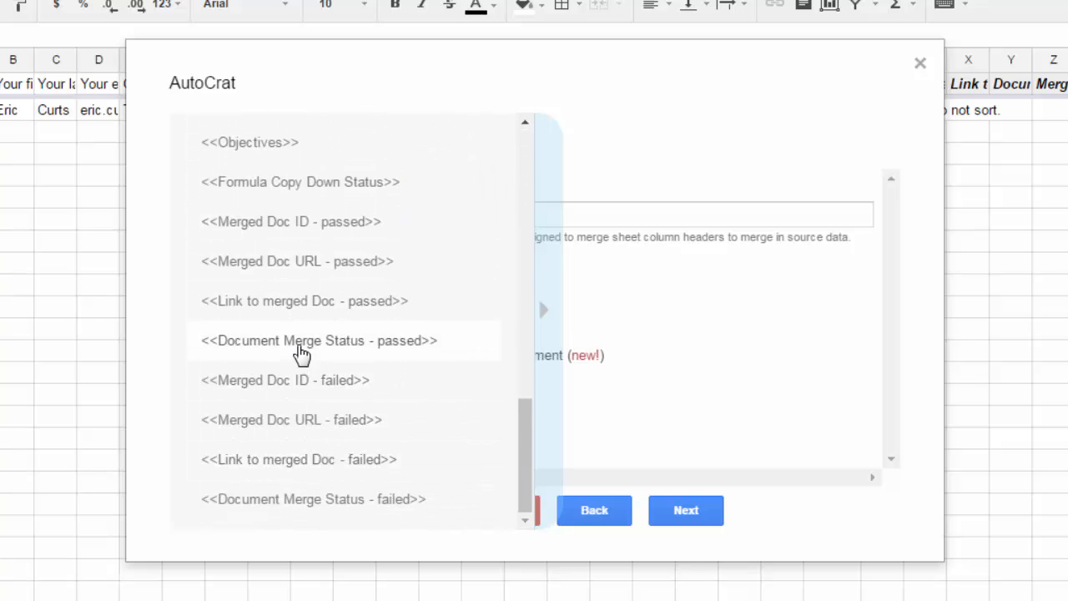
{"action": "scroll", "coordinate": [296, 355], "scroll_direction": "up", "scroll_amount": 15}
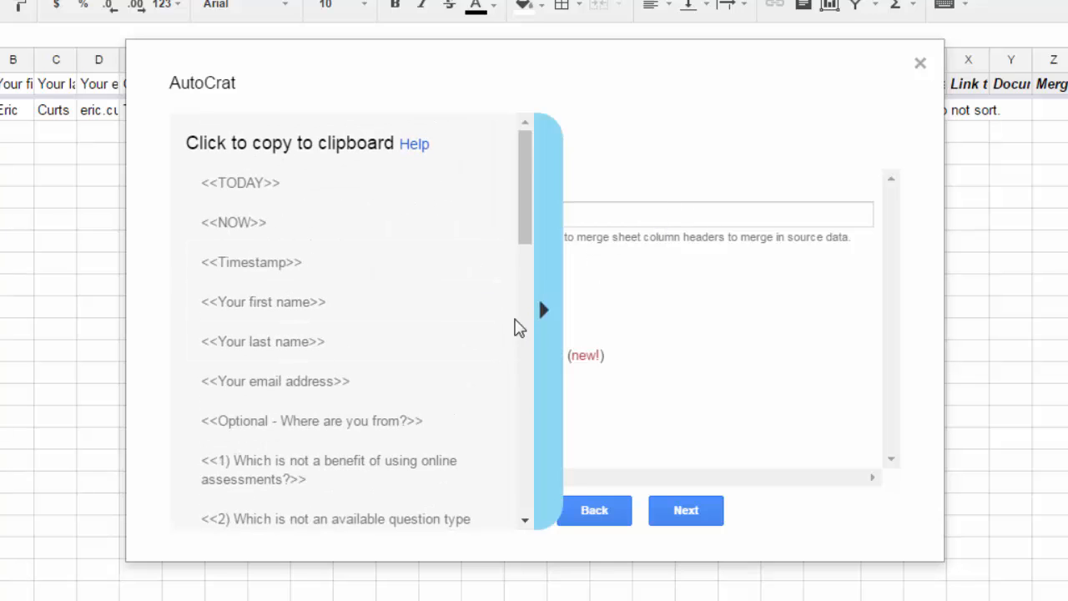
{"action": "left_click", "coordinate": [552, 332]}
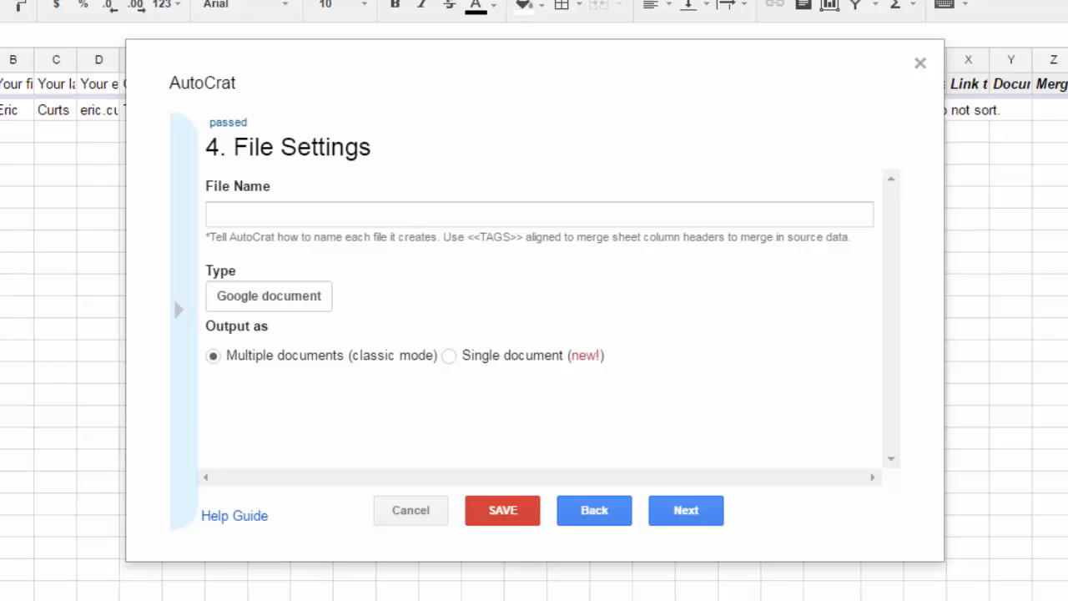
Set the file name to "Certificate - <<Title>> - <<Your first name>> <<Your last name>> - <TODAY>>" and continue to the destination folders.
{"action": "left_click", "coordinate": [432, 218]}
{"action": "type", "text": "Certificate - <<Title>> - <<Your first name>> <<Your last name>> - <TODAY>>"}
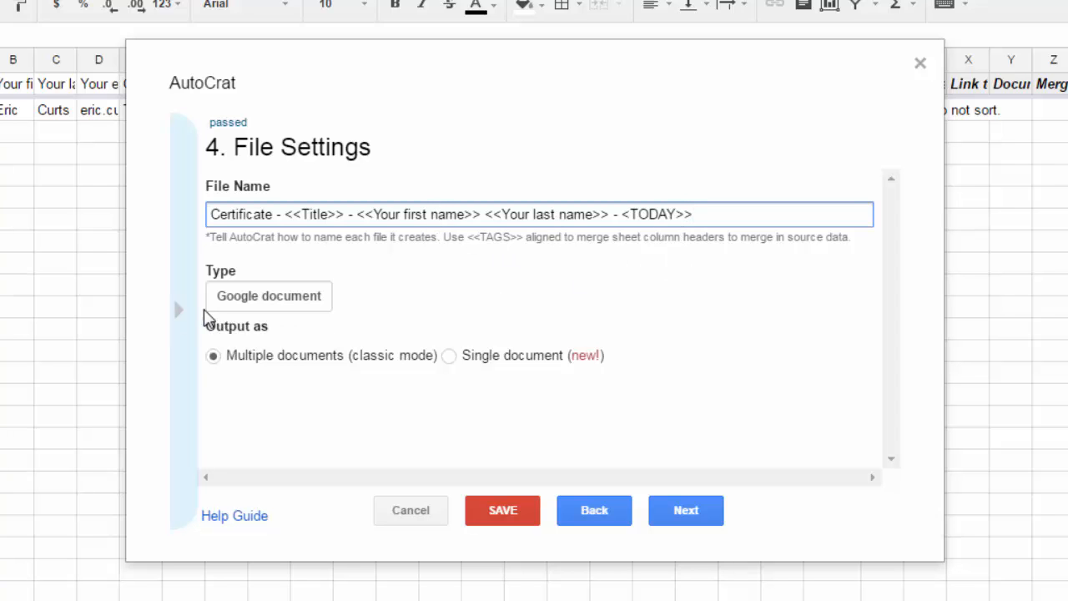
{"action": "left_click", "coordinate": [182, 325]}
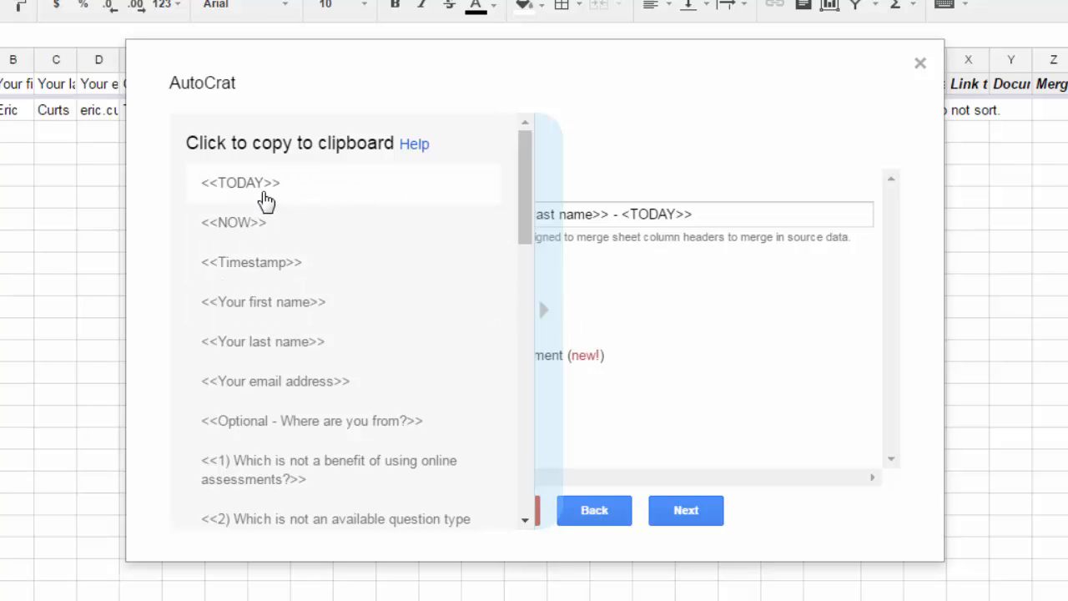
{"action": "left_click", "coordinate": [556, 327]}
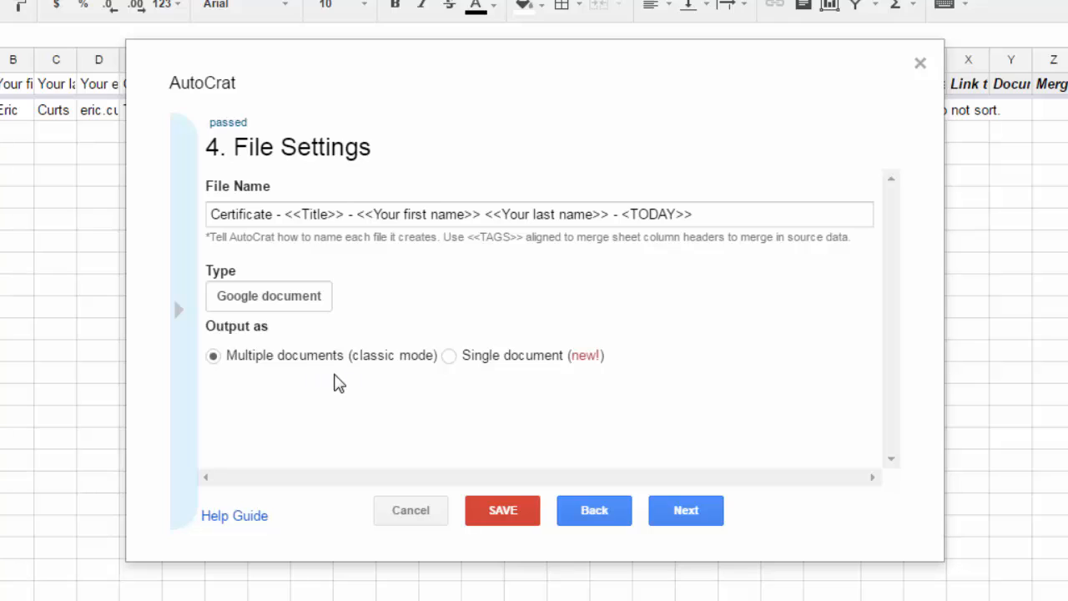
{"action": "left_click", "coordinate": [712, 516]}
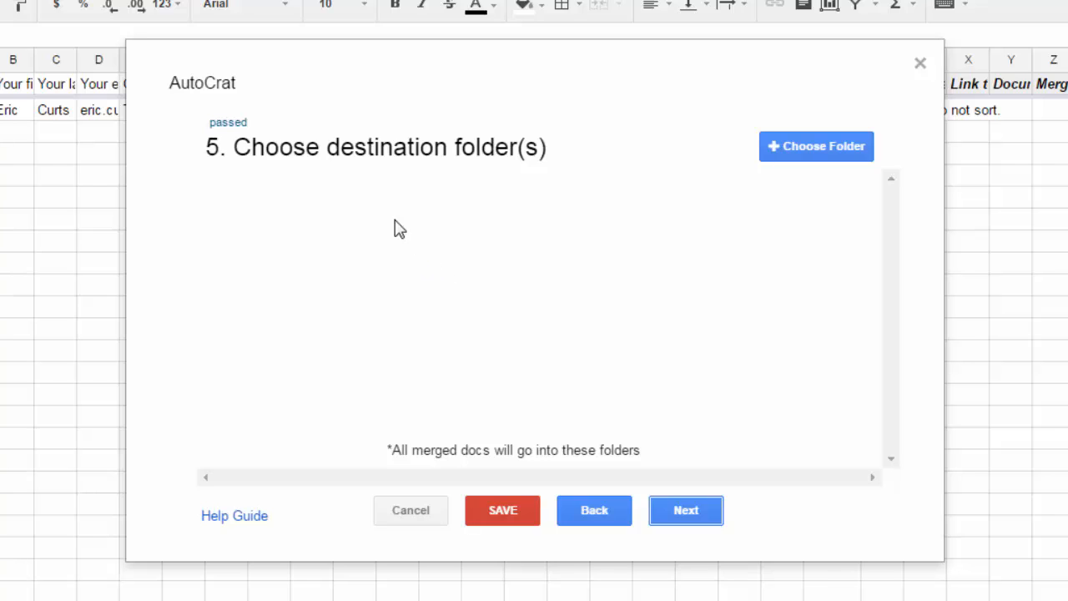
Set the Certificates folder under My Drive > Webinars as the merge destination, and skip the dynamic folder reference.
{"action": "left_click", "coordinate": [818, 157]}
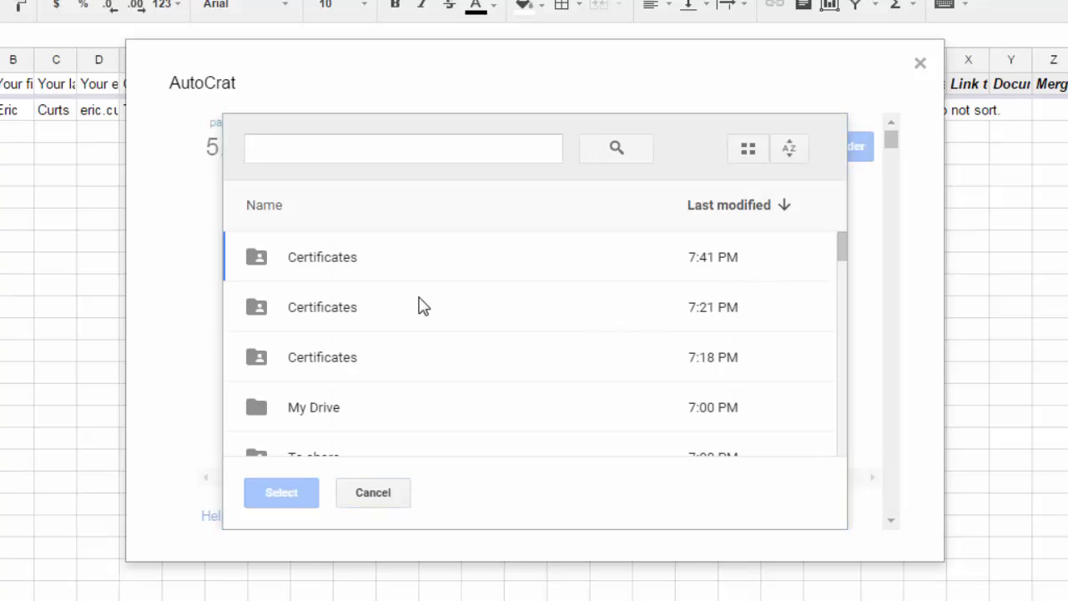
{"action": "scroll", "coordinate": [360, 357], "scroll_direction": "down", "scroll_amount": 2}
{"action": "double_click", "coordinate": [323, 304]}
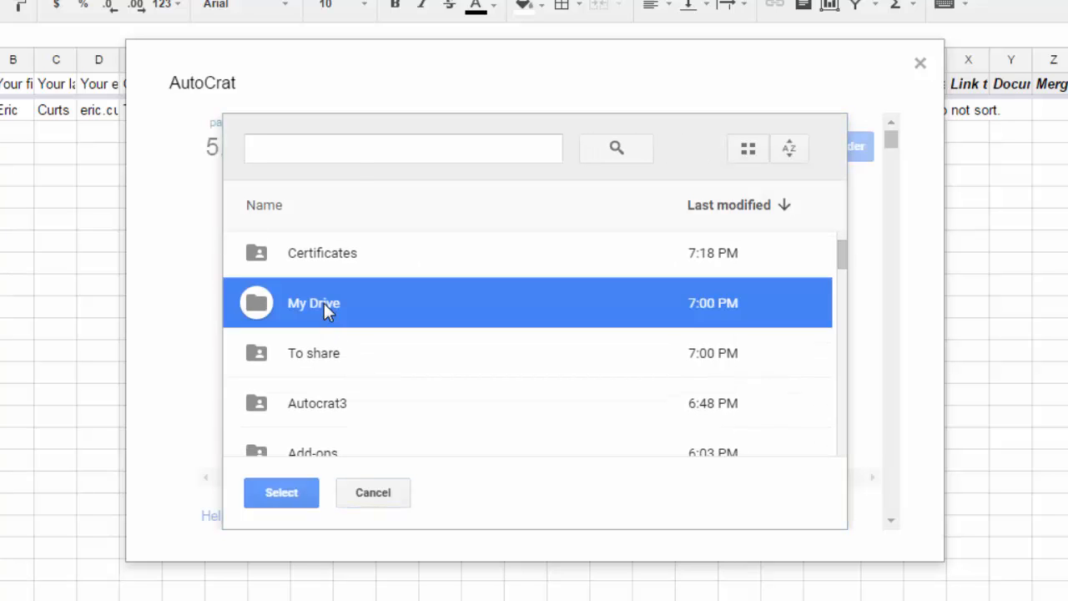
{"action": "double_click", "coordinate": [318, 423]}
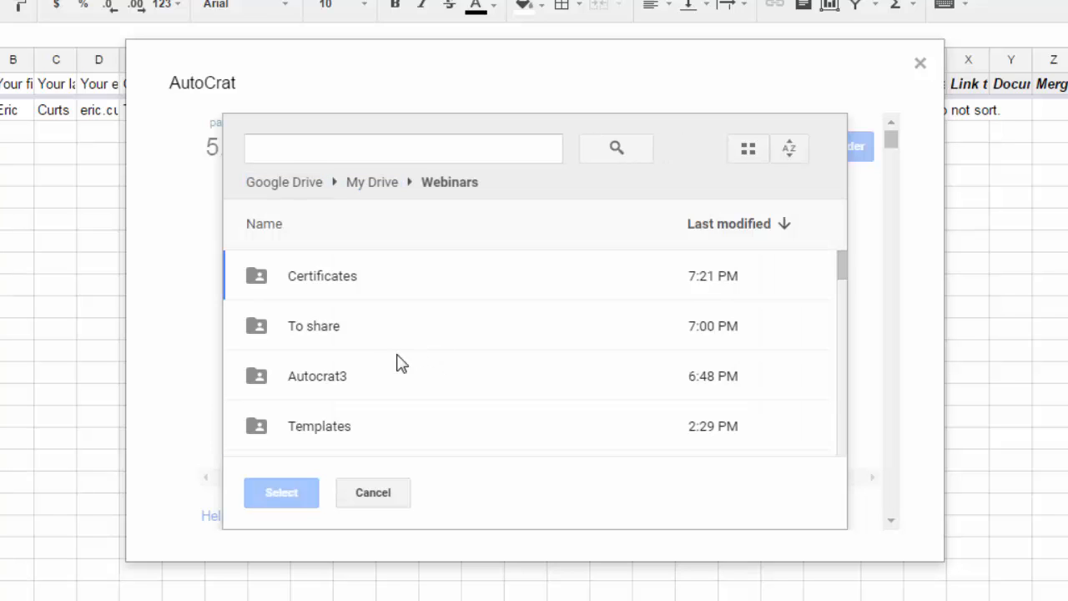
{"action": "left_click", "coordinate": [329, 282]}
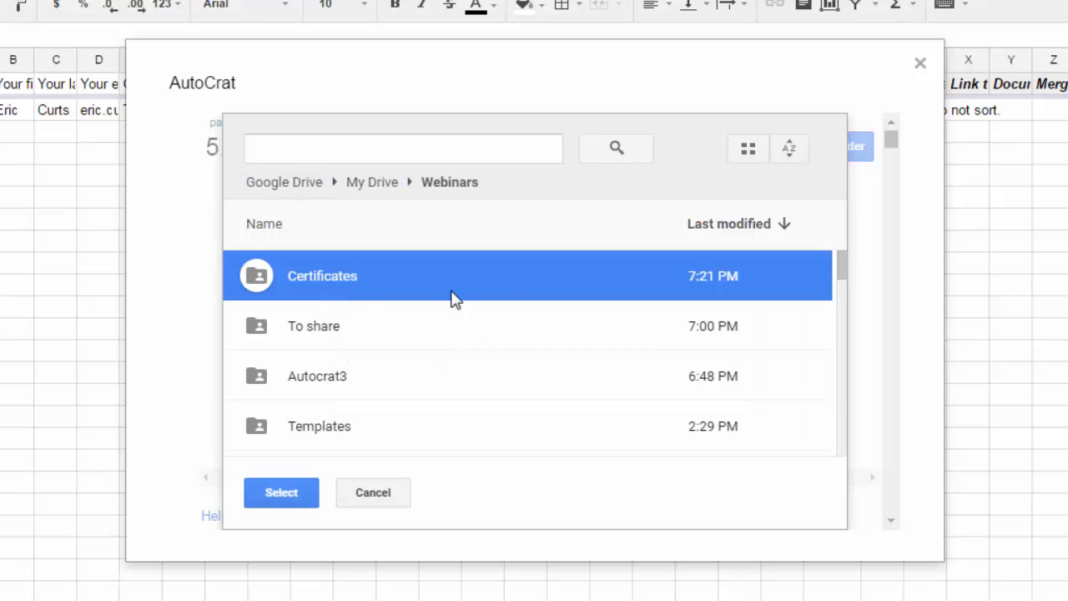
{"action": "left_click", "coordinate": [280, 494]}
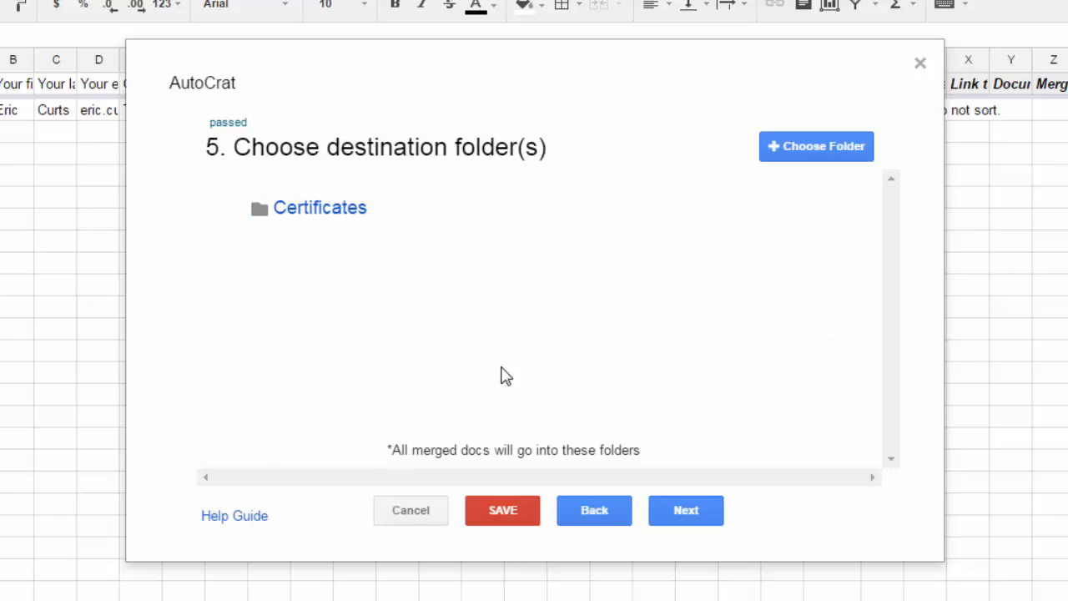
{"action": "left_click", "coordinate": [706, 520]}
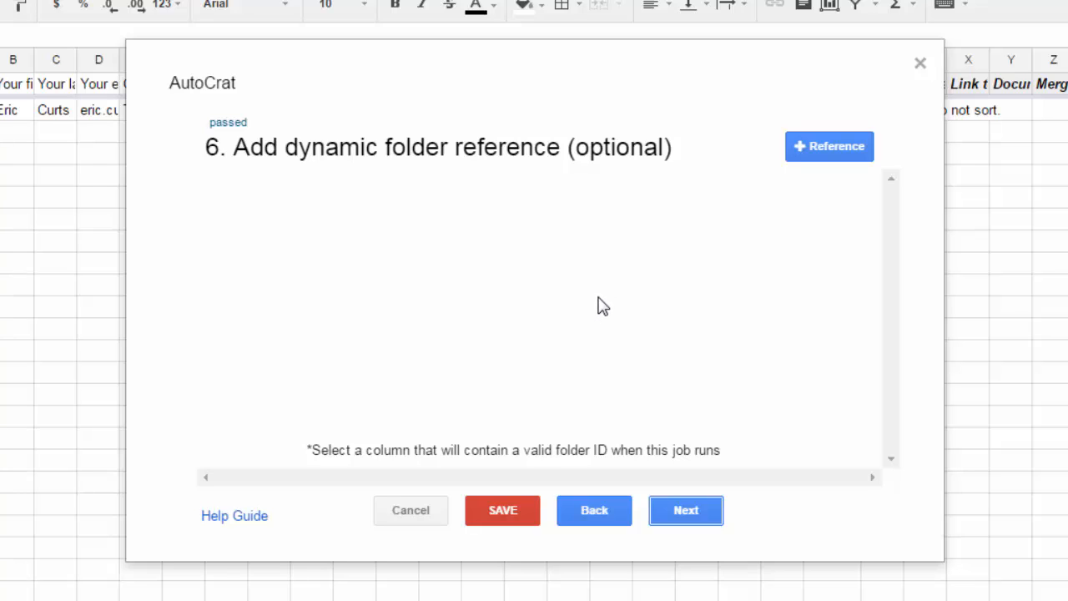
{"action": "left_click", "coordinate": [688, 512]}
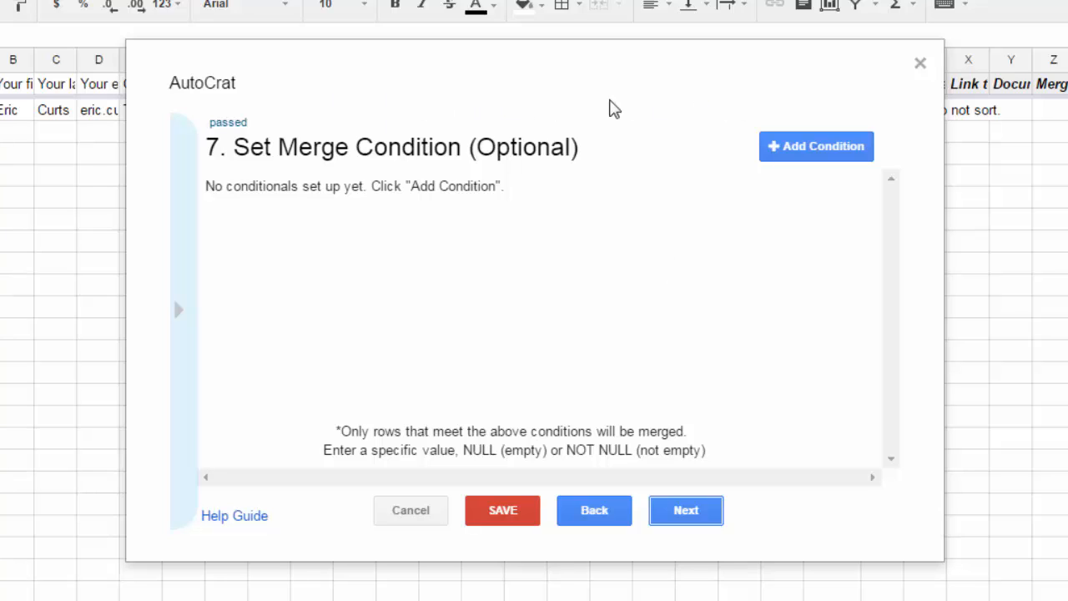
Add a merge condition that the Passed column equals Y, and continue to the sharing and email settings.
{"action": "left_click", "coordinate": [822, 156]}
{"action": "left_click", "coordinate": [458, 232]}
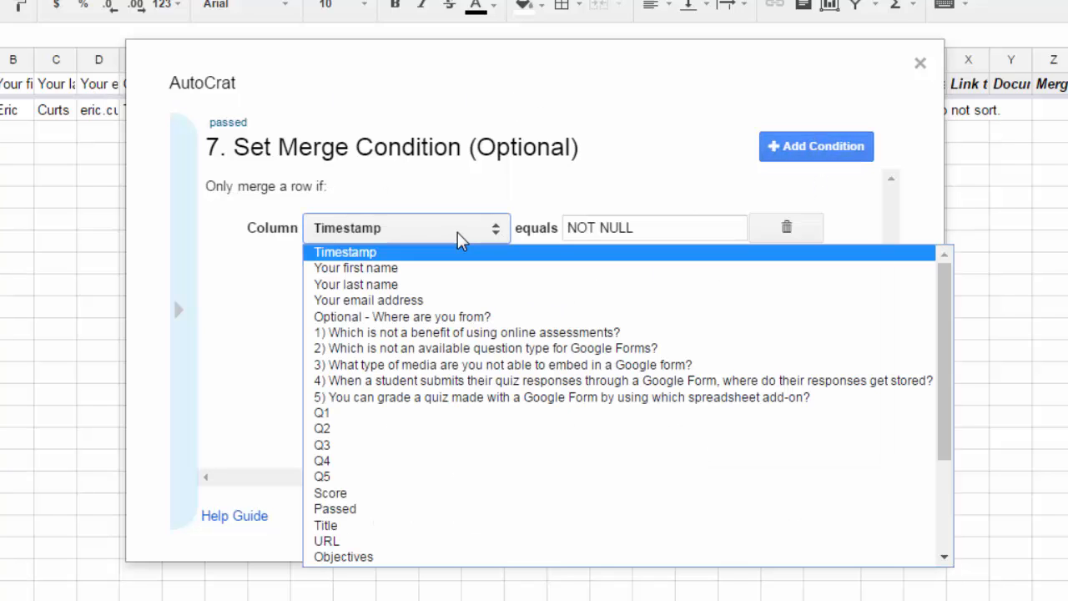
{"action": "left_click", "coordinate": [370, 517]}
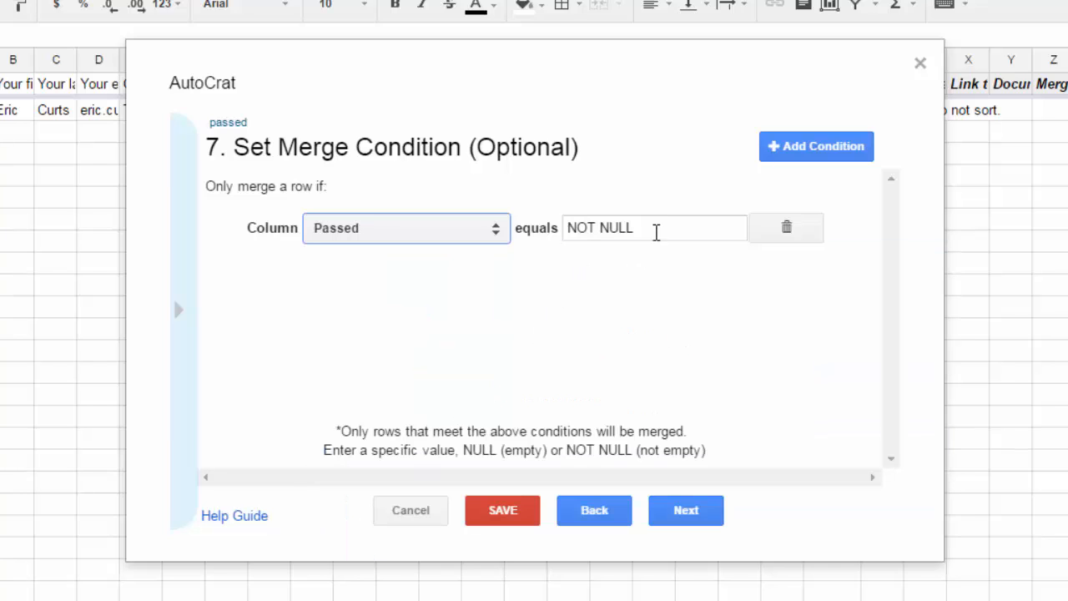
{"action": "left_click_drag", "start_coordinate": [656, 231], "coordinate": [459, 234]}
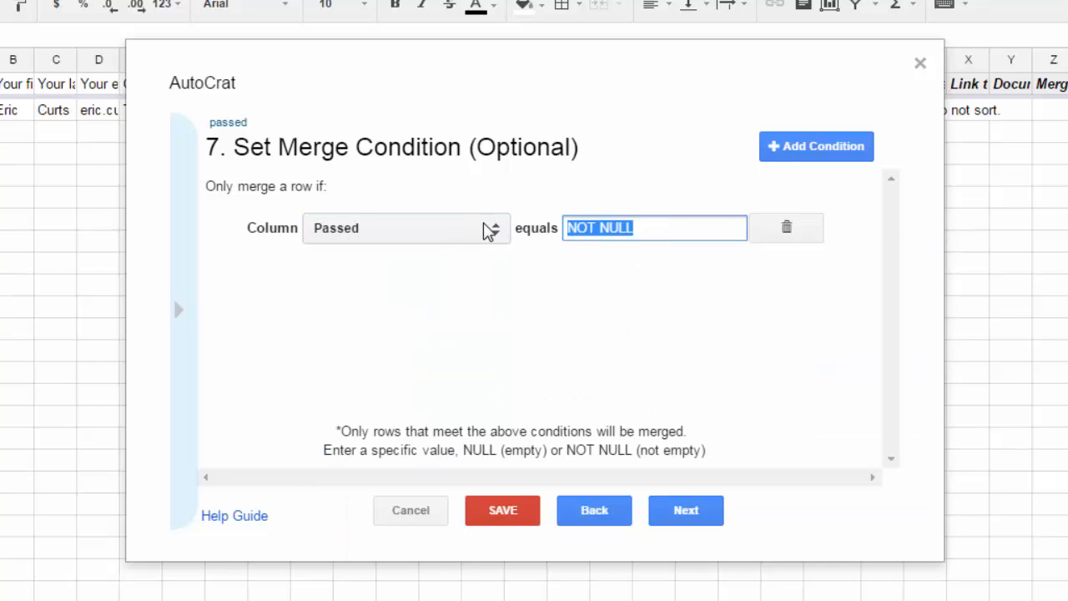
{"action": "type", "text": "Y"}
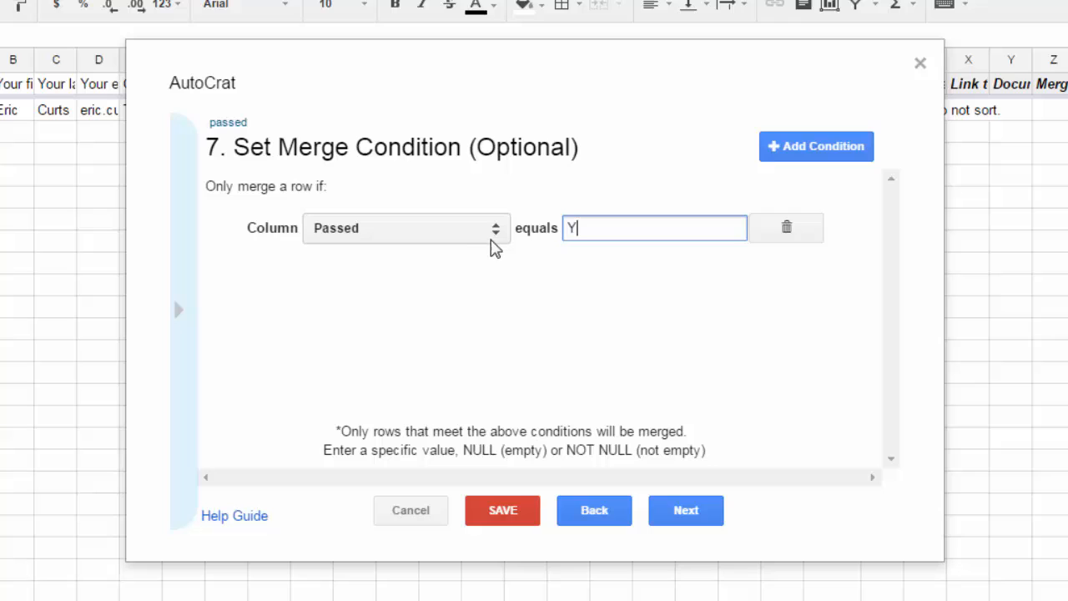
{"action": "left_click", "coordinate": [526, 314]}
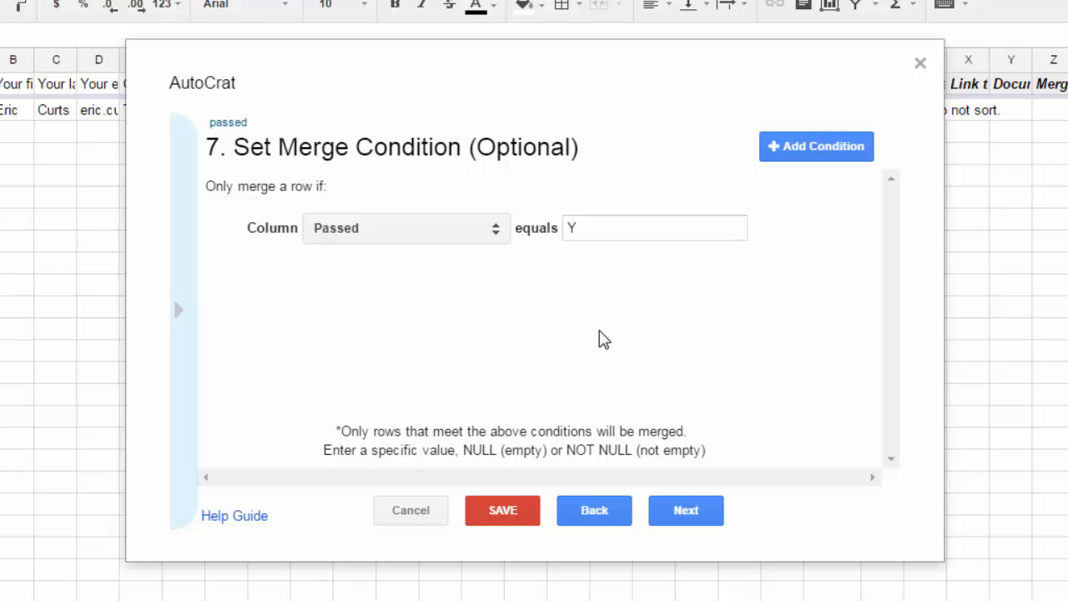
{"action": "left_click", "coordinate": [699, 516]}
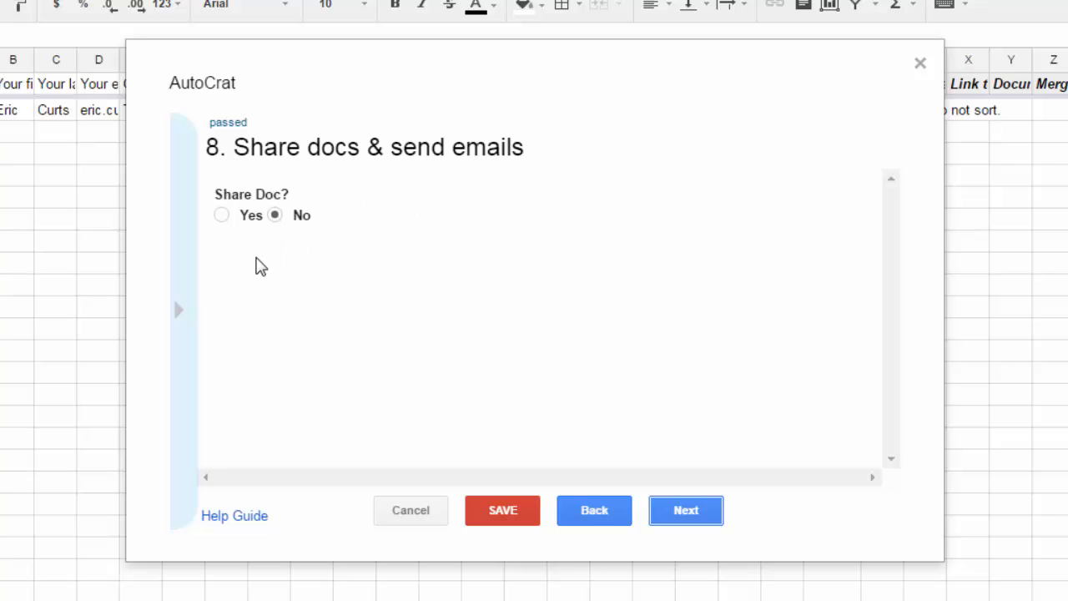
Turn on document sharing and share the merged doc as PDF.
{"action": "left_click", "coordinate": [221, 215]}
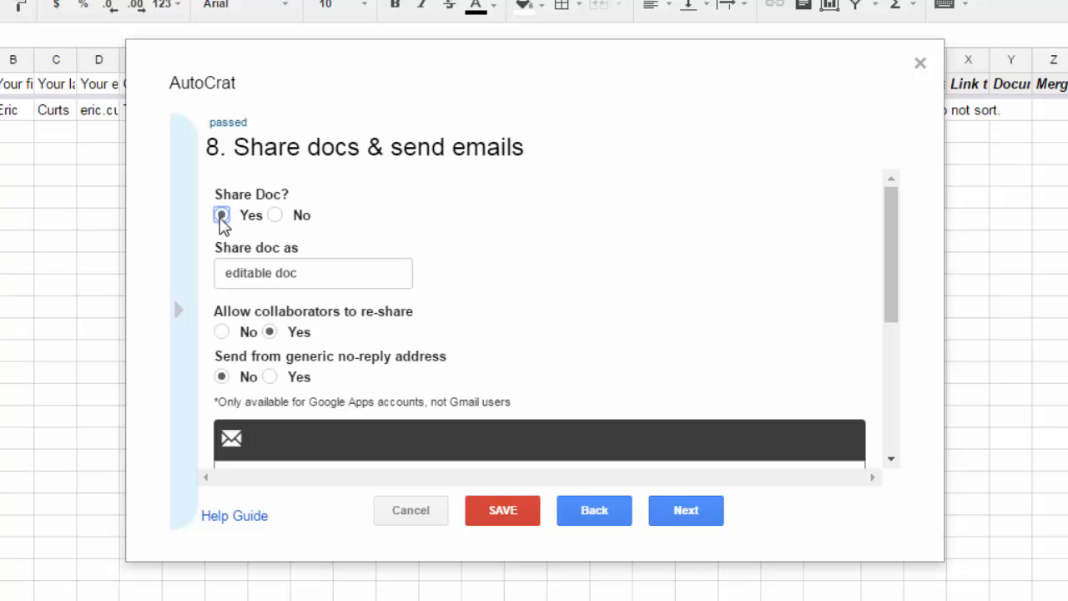
{"action": "left_click", "coordinate": [348, 280]}
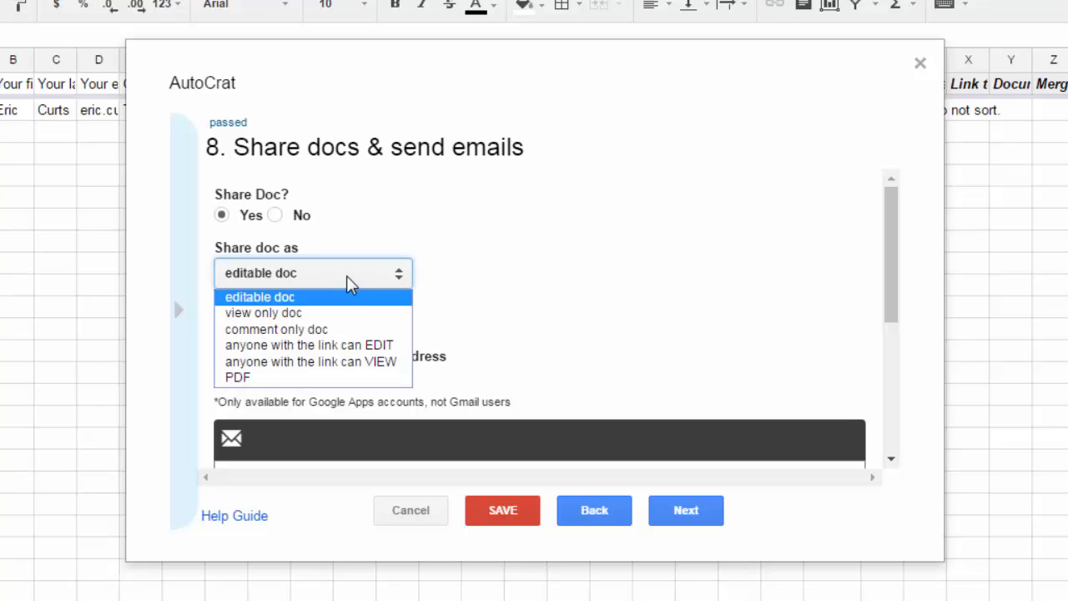
{"action": "left_click", "coordinate": [333, 379]}
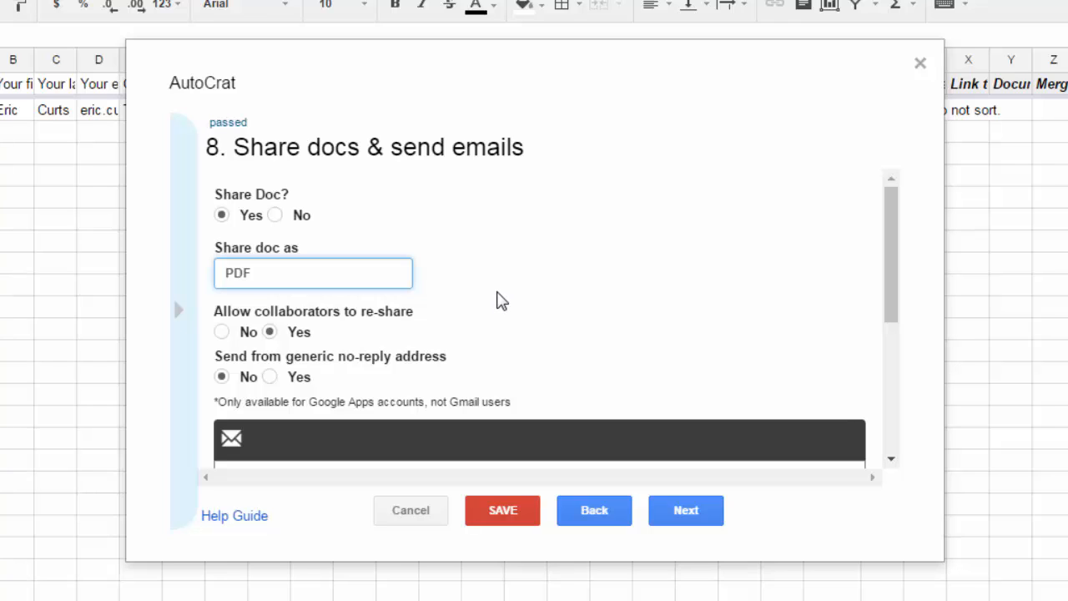
Address the job's email to the <<Your email address>> tag.
{"action": "scroll", "coordinate": [501, 301], "scroll_direction": "down", "scroll_amount": 1}
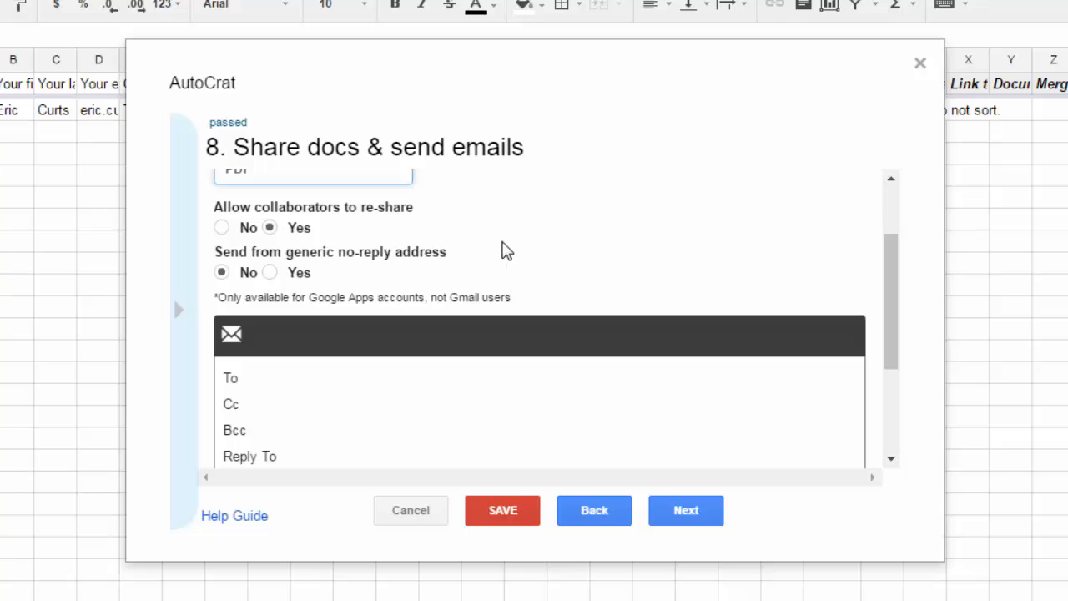
{"action": "scroll", "coordinate": [505, 250], "scroll_direction": "down", "scroll_amount": 1}
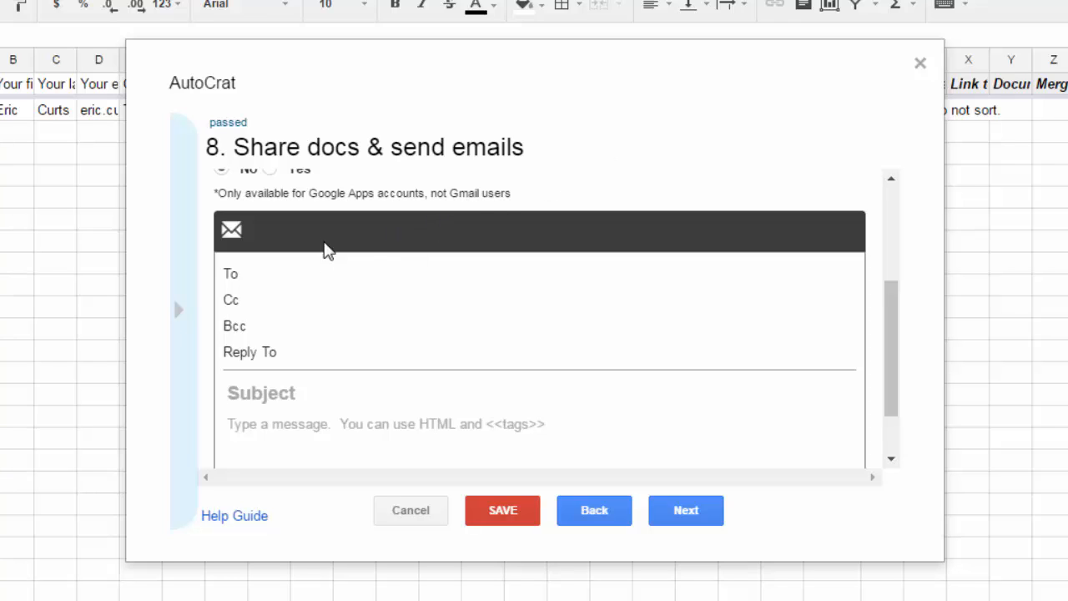
{"action": "left_click", "coordinate": [184, 332]}
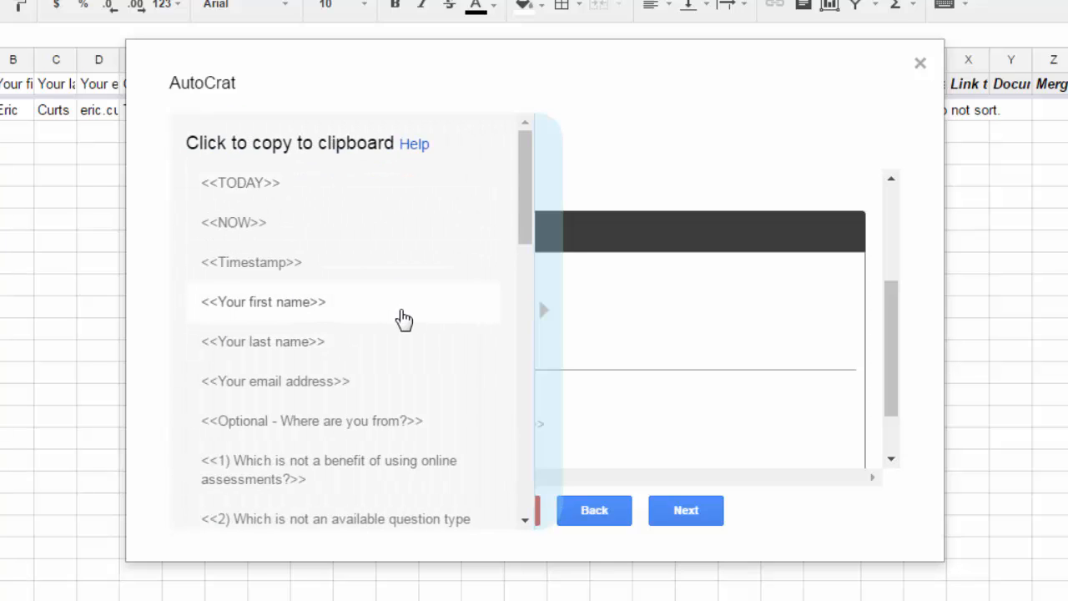
{"action": "left_click", "coordinate": [549, 333]}
{"action": "left_click", "coordinate": [311, 276]}
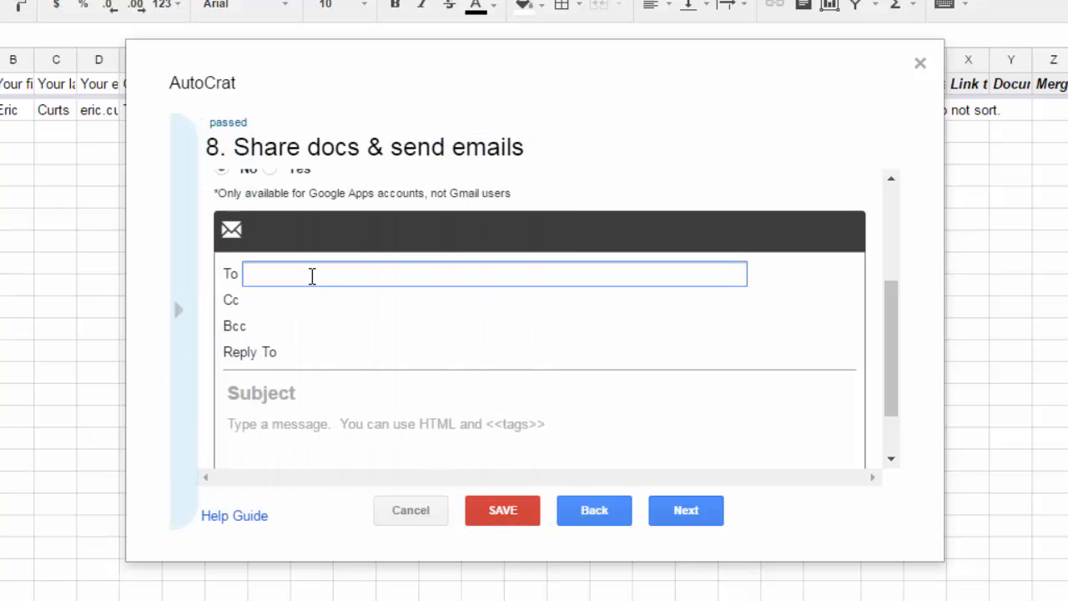
{"action": "type", "text": "<<Your email address>>"}
Set the email subject to "Quiz Results - <<Title>>" and paste the prepared congratulations message with merge tags into the body.
{"action": "scroll", "coordinate": [386, 310], "scroll_direction": "down", "scroll_amount": 2}
{"action": "left_click", "coordinate": [360, 318]}
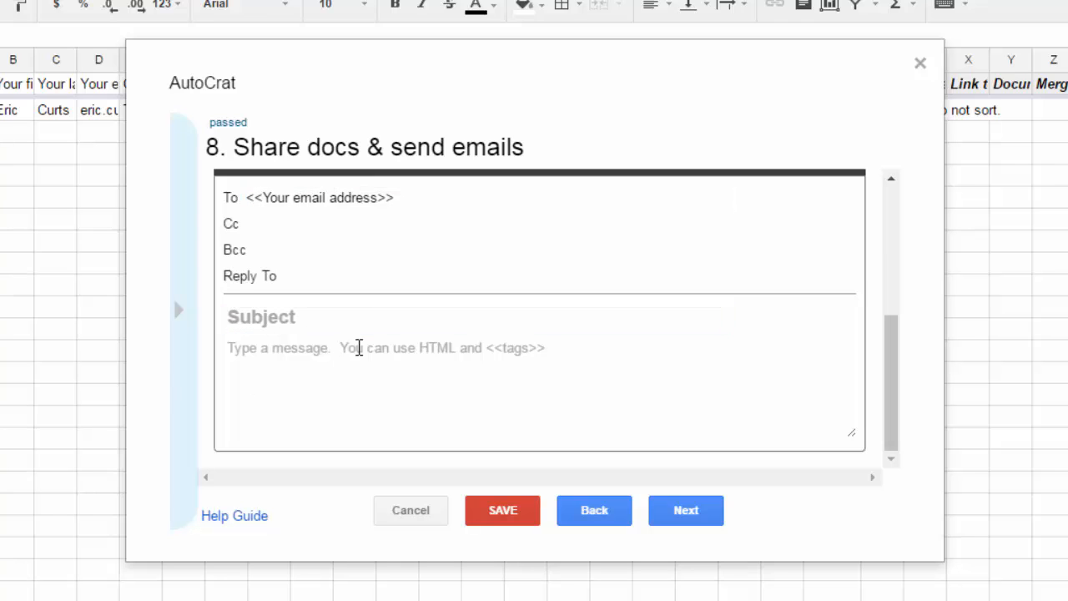
{"action": "left_click", "coordinate": [378, 319]}
{"action": "type", "text": "Quiz Results - <<Title>>"}
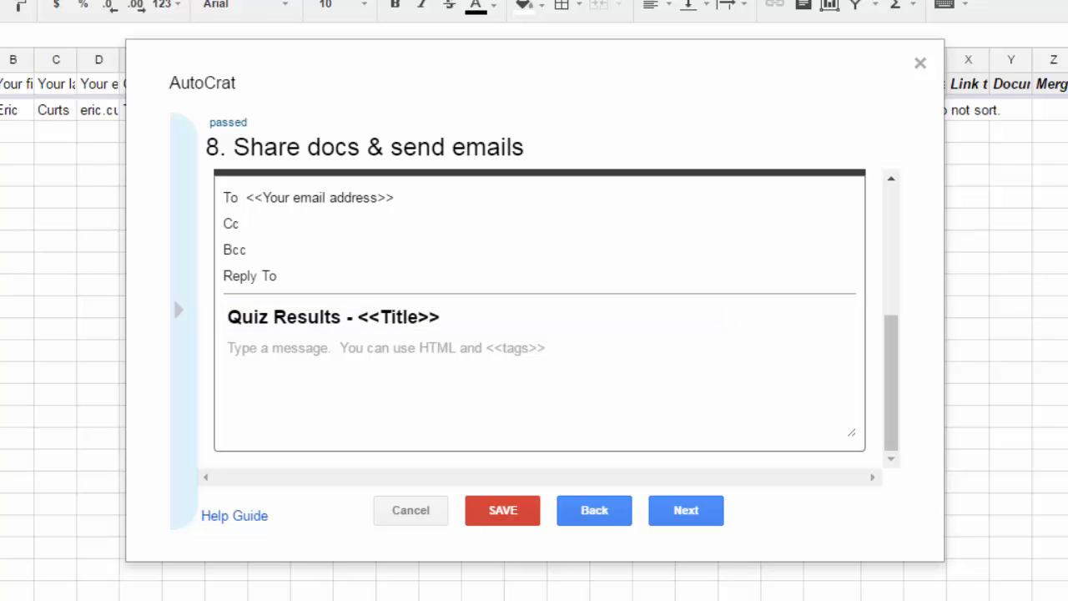
{"action": "left_click", "coordinate": [413, 390]}
{"action": "key", "text": "ctrl+v"}
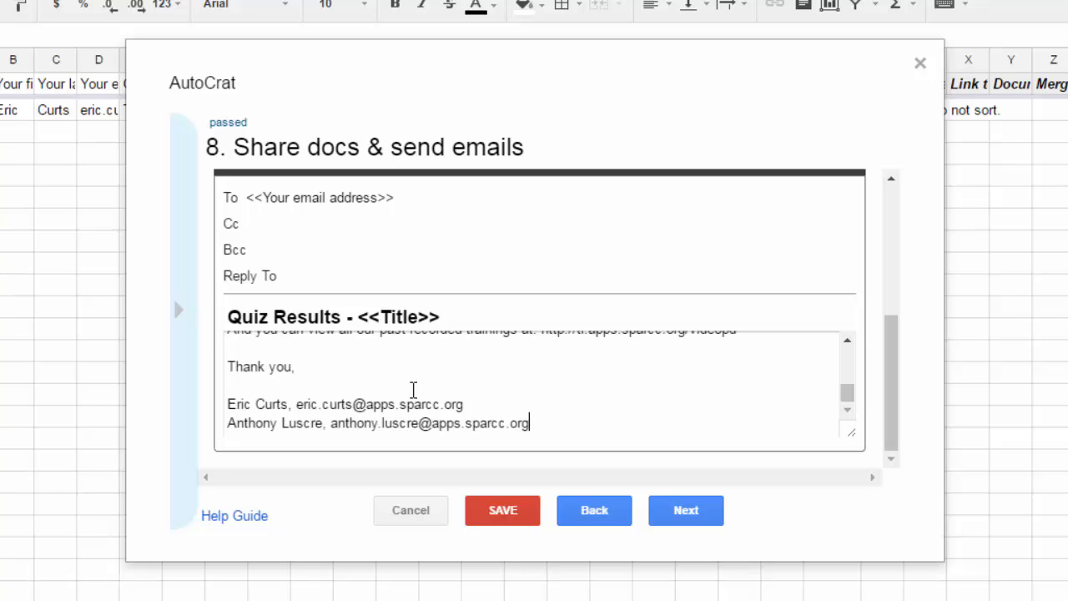
Review the pasted email message from the greeting tags through the evaluation and newsletter links to the signature.
{"action": "scroll", "coordinate": [415, 397], "scroll_direction": "up", "scroll_amount": 5}
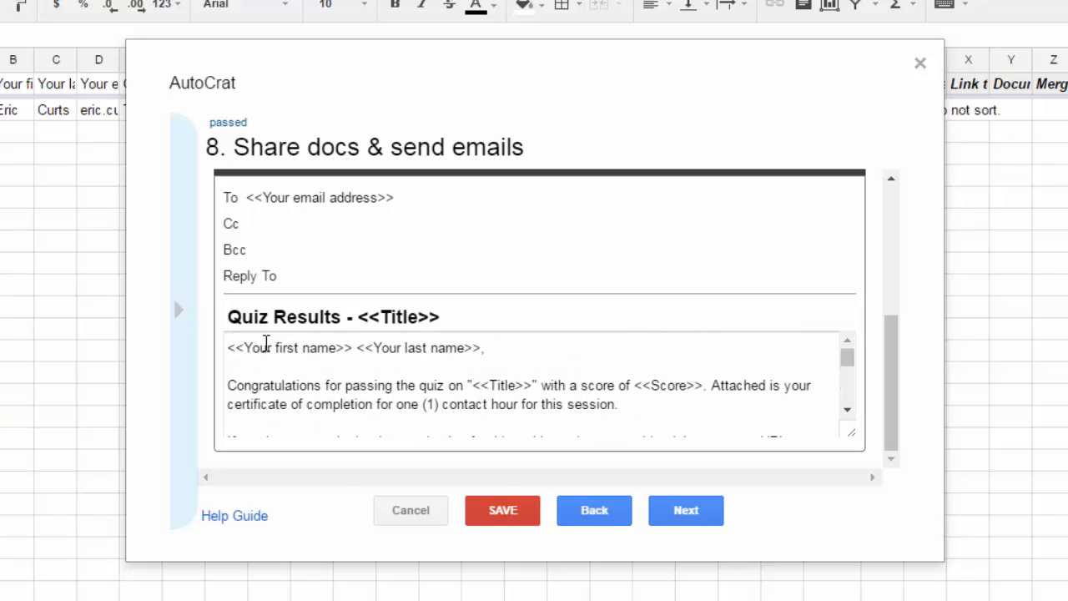
{"action": "scroll", "coordinate": [443, 363], "scroll_direction": "down", "scroll_amount": 1}
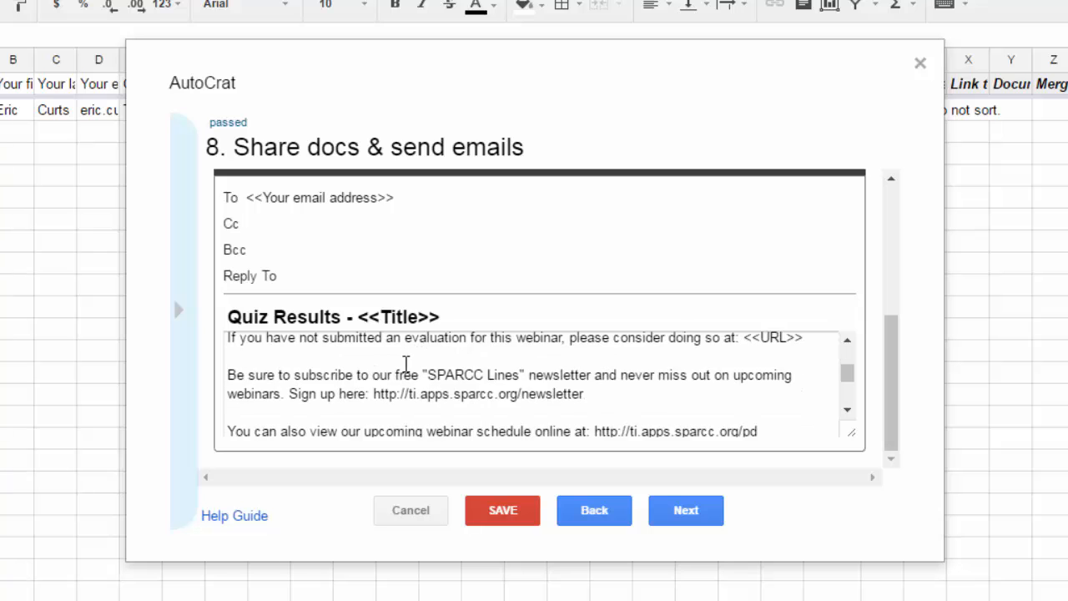
{"action": "scroll", "coordinate": [392, 392], "scroll_direction": "up", "scroll_amount": 1}
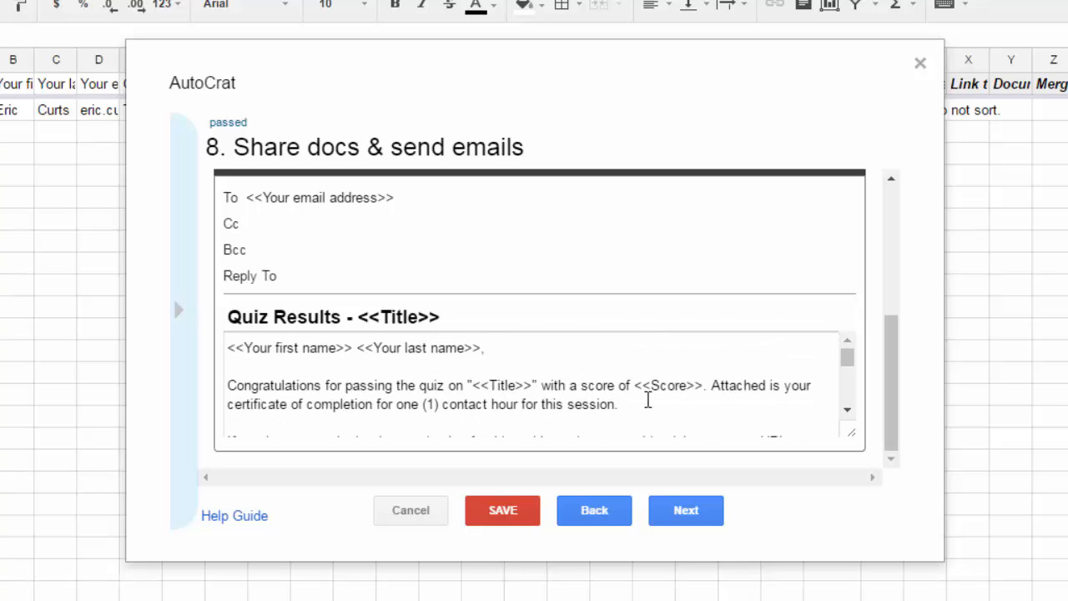
{"action": "scroll", "coordinate": [685, 397], "scroll_direction": "down", "scroll_amount": 2}
{"action": "scroll", "coordinate": [694, 399], "scroll_direction": "up", "scroll_amount": 2}
{"action": "scroll", "coordinate": [693, 399], "scroll_direction": "down", "scroll_amount": 2}
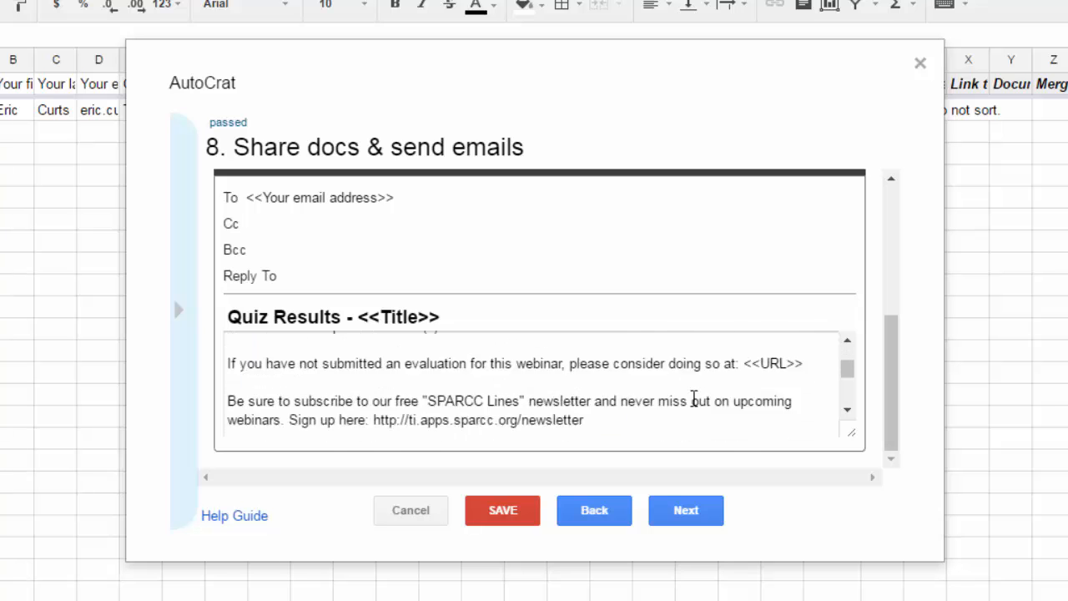
{"action": "scroll", "coordinate": [626, 382], "scroll_direction": "down", "scroll_amount": 3}
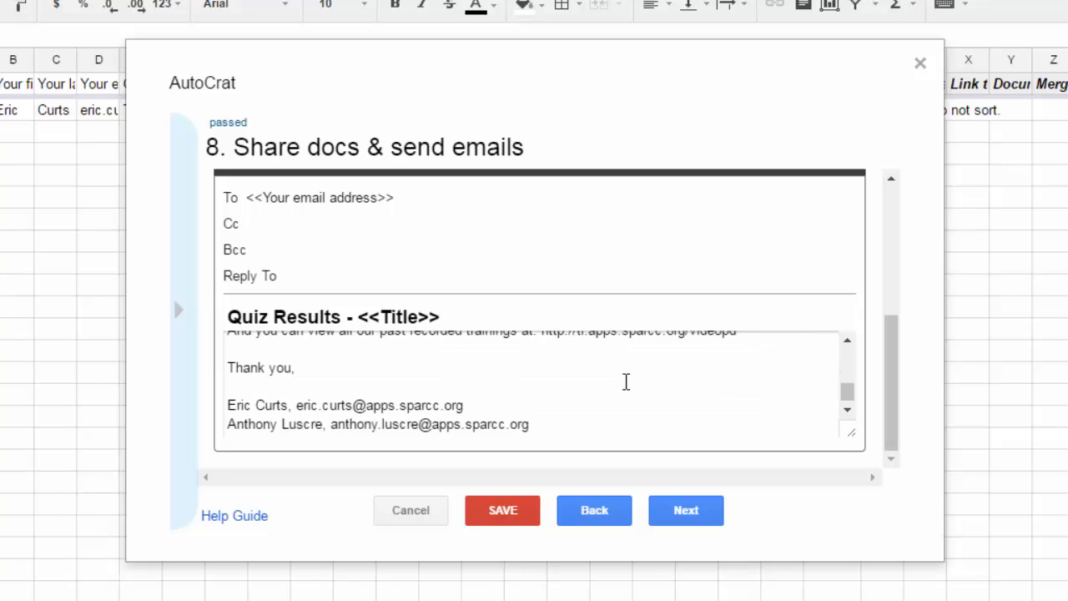
{"action": "scroll", "coordinate": [608, 378], "scroll_direction": "up", "scroll_amount": 6}
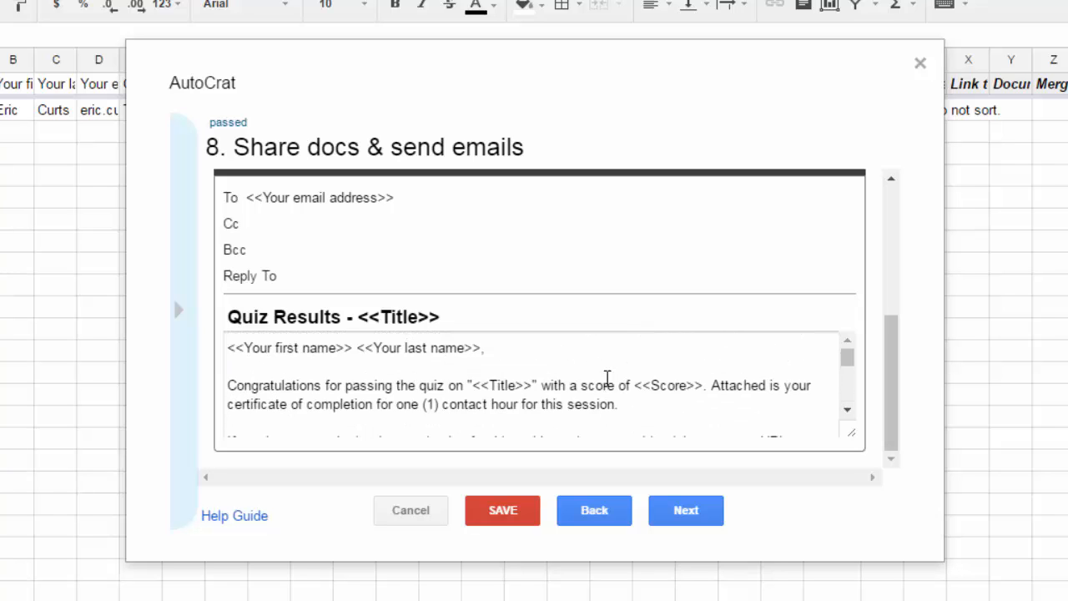
{"action": "scroll", "coordinate": [580, 369], "scroll_direction": "down", "scroll_amount": 3}
{"action": "scroll", "coordinate": [598, 380], "scroll_direction": "down", "scroll_amount": 5}
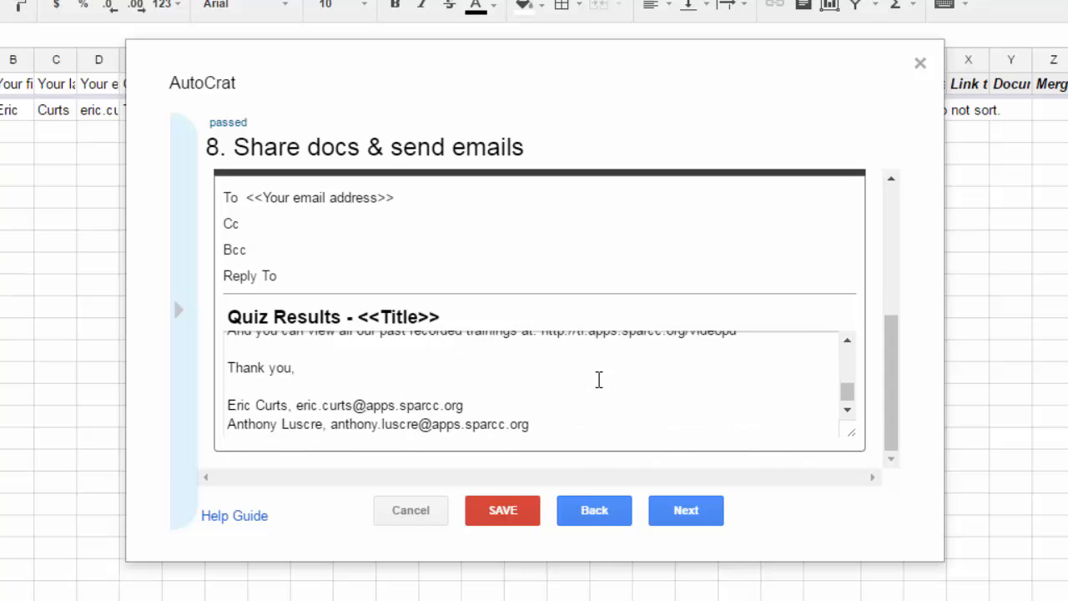
Set the passed job to run on form trigger and save the job.
{"action": "left_click", "coordinate": [692, 513]}
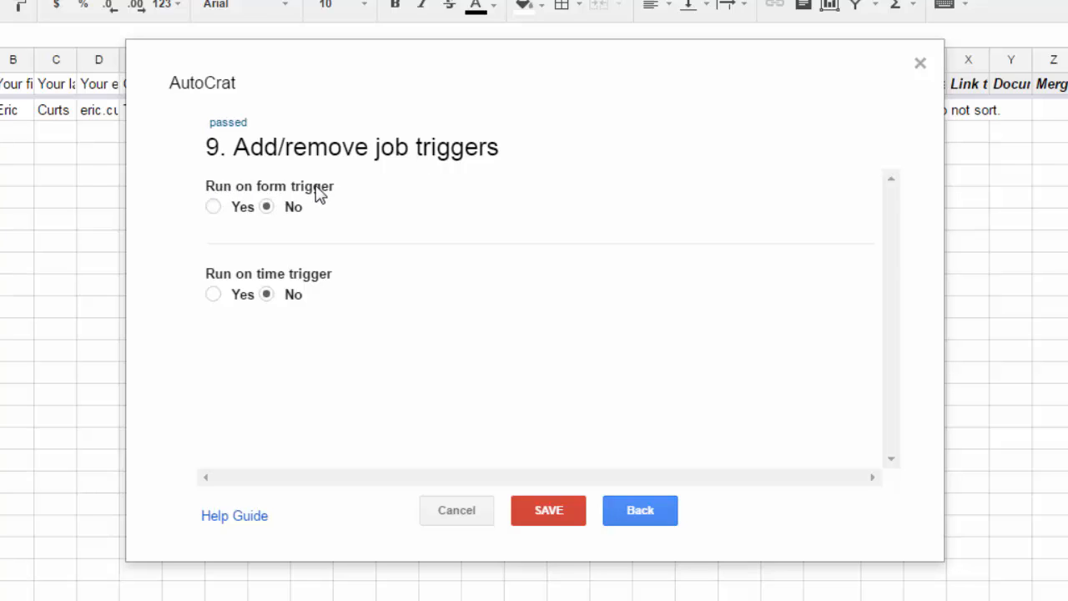
{"action": "left_click", "coordinate": [213, 208]}
{"action": "left_click", "coordinate": [552, 516]}
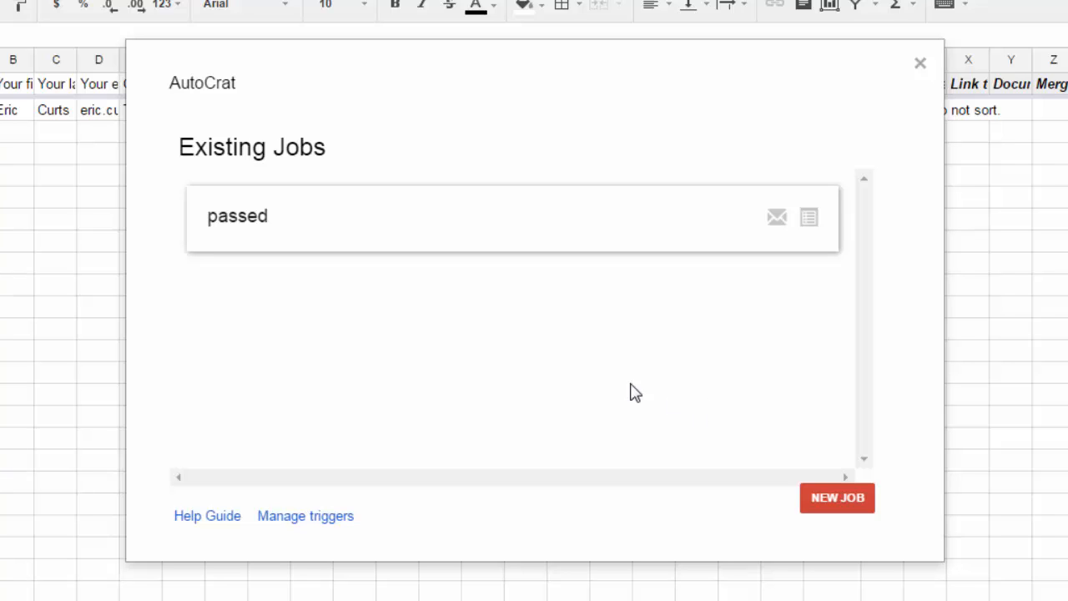
Create a new merge job named "failed" that uses the New Webinar Failed Template, and continue to the data mapping.
{"action": "mouse_move", "coordinate": [286, 238]}
{"action": "left_click", "coordinate": [848, 505]}
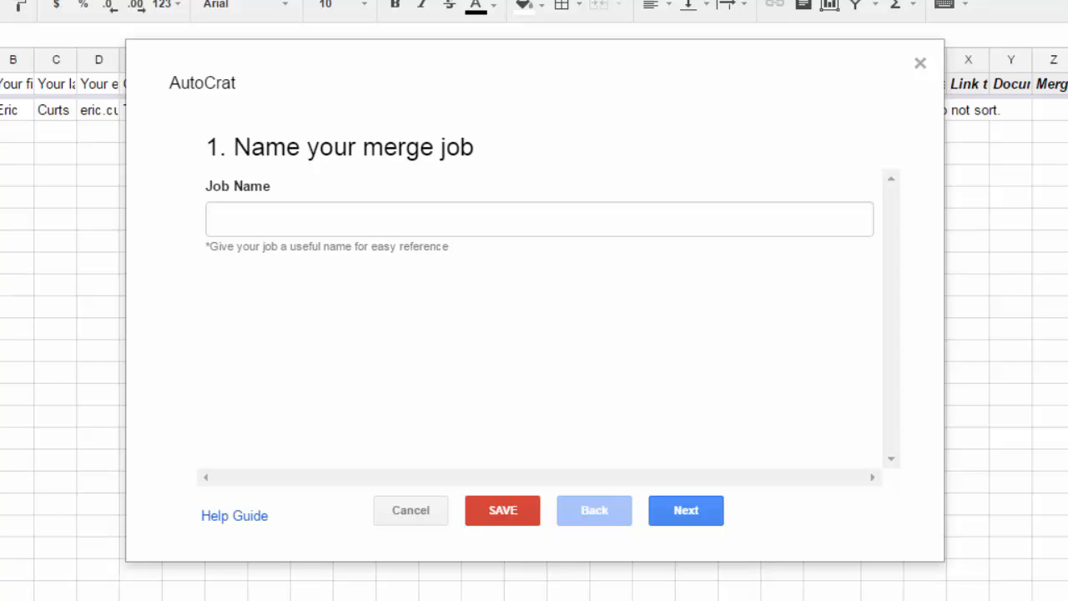
{"action": "left_click", "coordinate": [473, 223]}
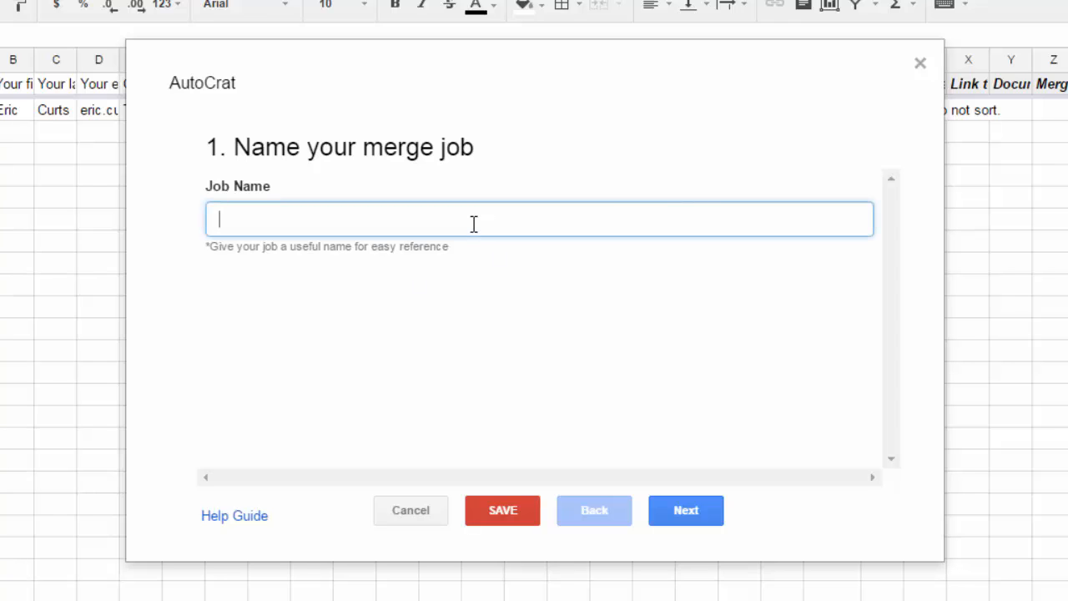
{"action": "type", "text": "failed"}
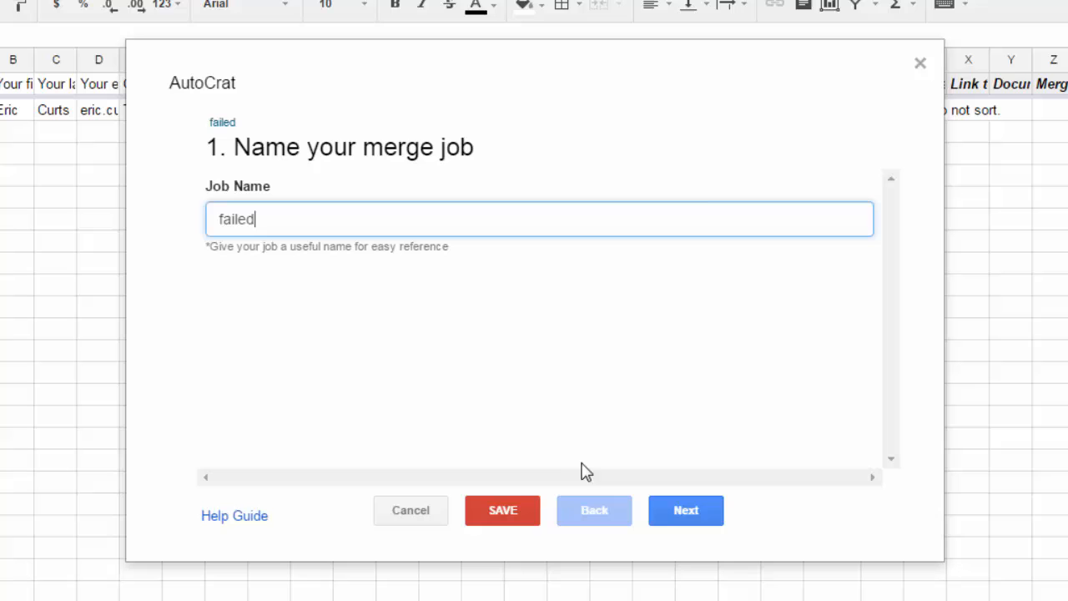
{"action": "left_click", "coordinate": [682, 505]}
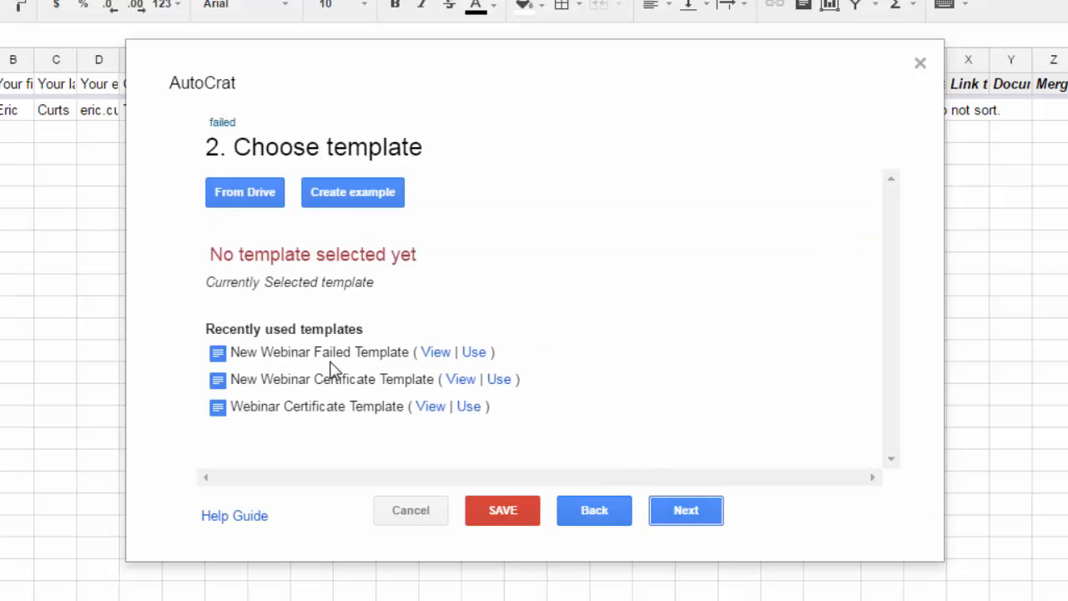
{"action": "left_click", "coordinate": [472, 356]}
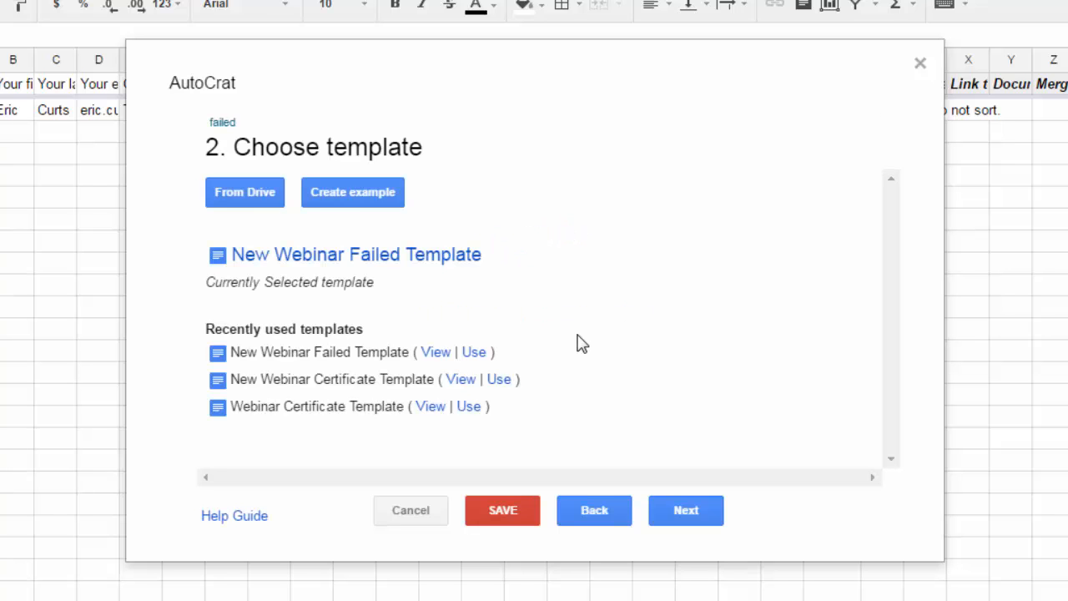
{"action": "left_click", "coordinate": [695, 509]}
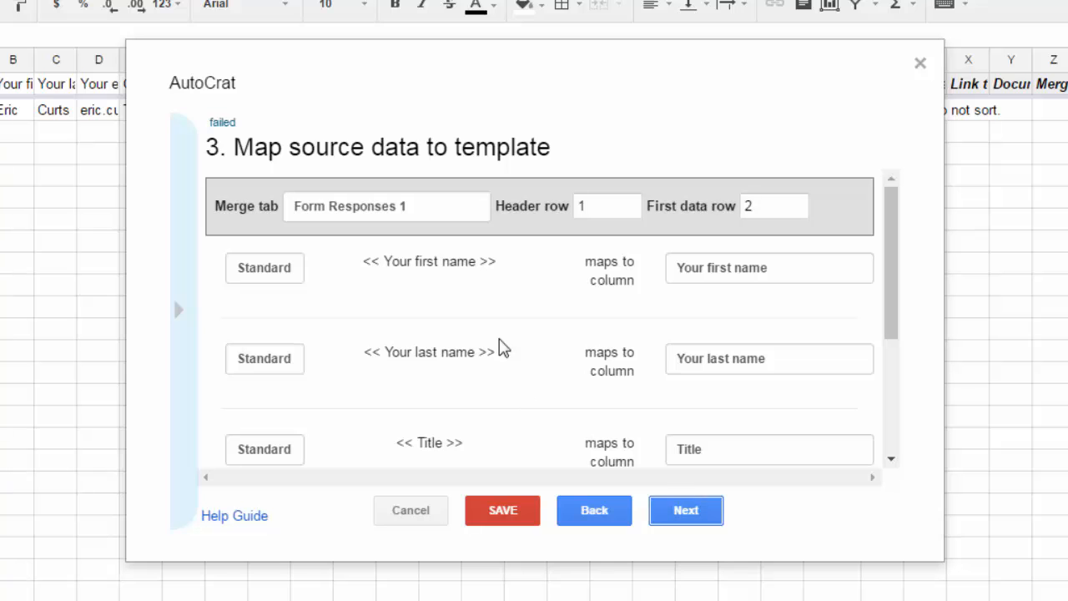
Change the <<URL>> tag's mapping type to Hyperlink and continue to the file settings.
{"action": "scroll", "coordinate": [626, 342], "scroll_direction": "down", "scroll_amount": 3}
{"action": "scroll", "coordinate": [627, 349], "scroll_direction": "up", "scroll_amount": 3}
{"action": "scroll", "coordinate": [572, 353], "scroll_direction": "down", "scroll_amount": 3}
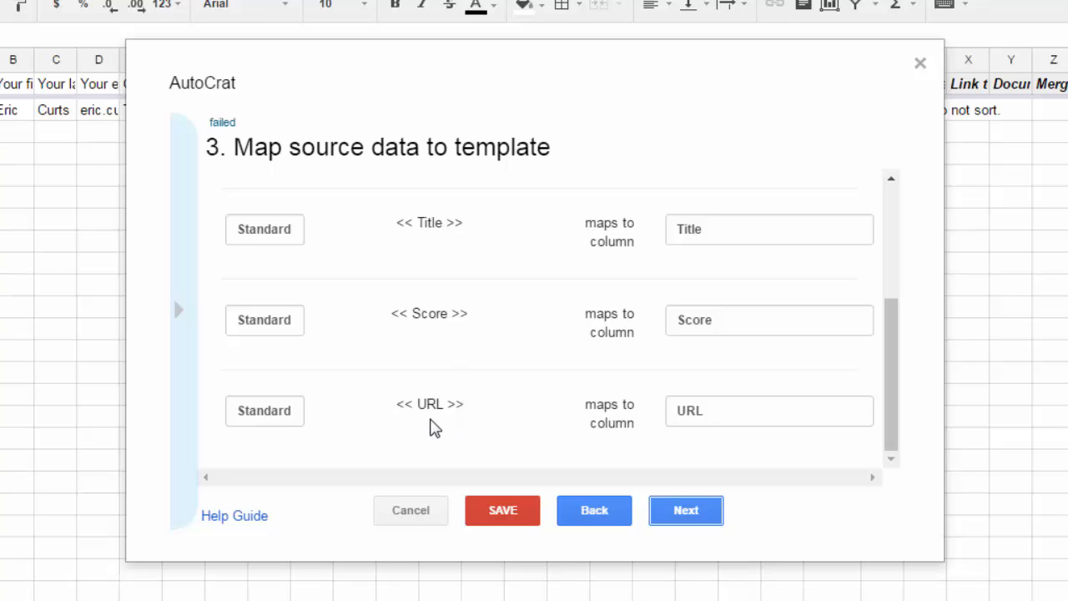
{"action": "left_click", "coordinate": [264, 410]}
{"action": "left_click", "coordinate": [264, 450]}
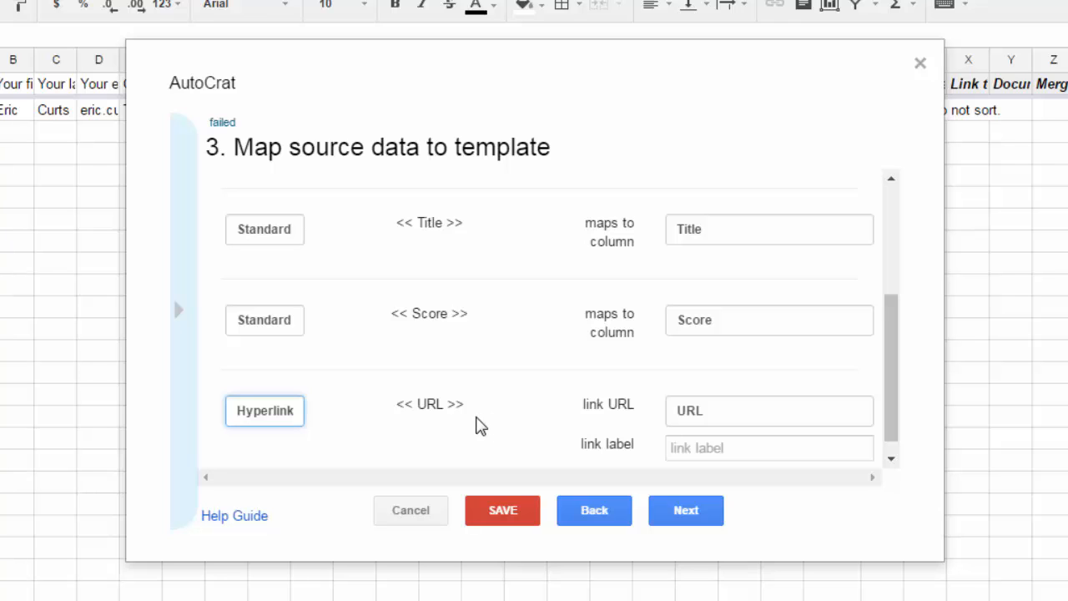
{"action": "left_click", "coordinate": [691, 516]}
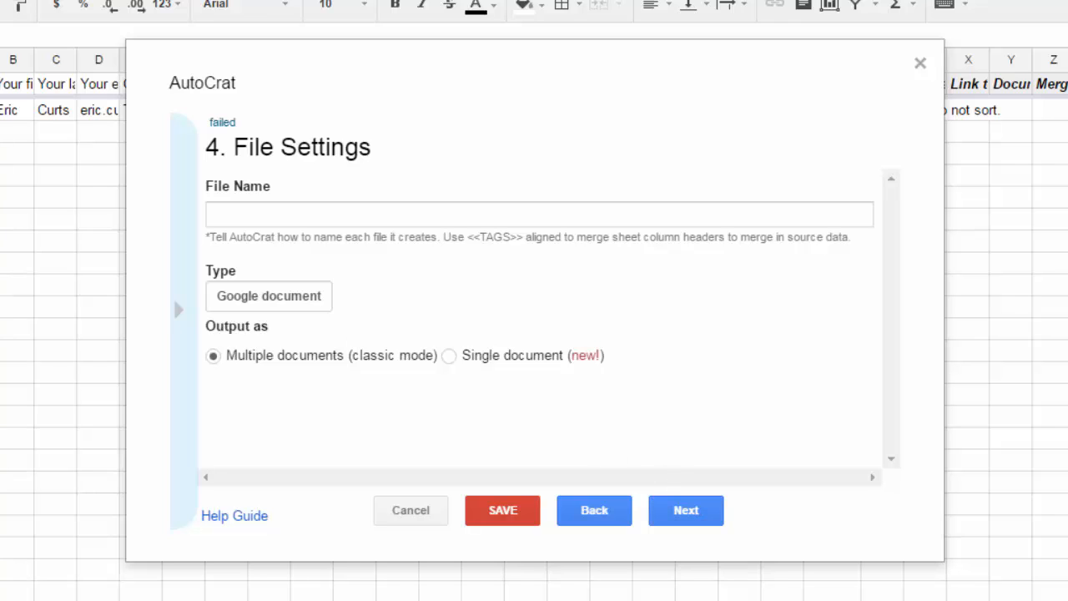
Set the file name to "Quiz Results - <<Title>> - <<Your first name>> <<Your last name>> - <TODAY>>" and continue to the destination folders.
{"action": "left_click", "coordinate": [357, 218]}
{"action": "type", "text": "Quiz Results - <<Title>> - <<Your first name>> <<Your last name>> - <TODAY>>"}
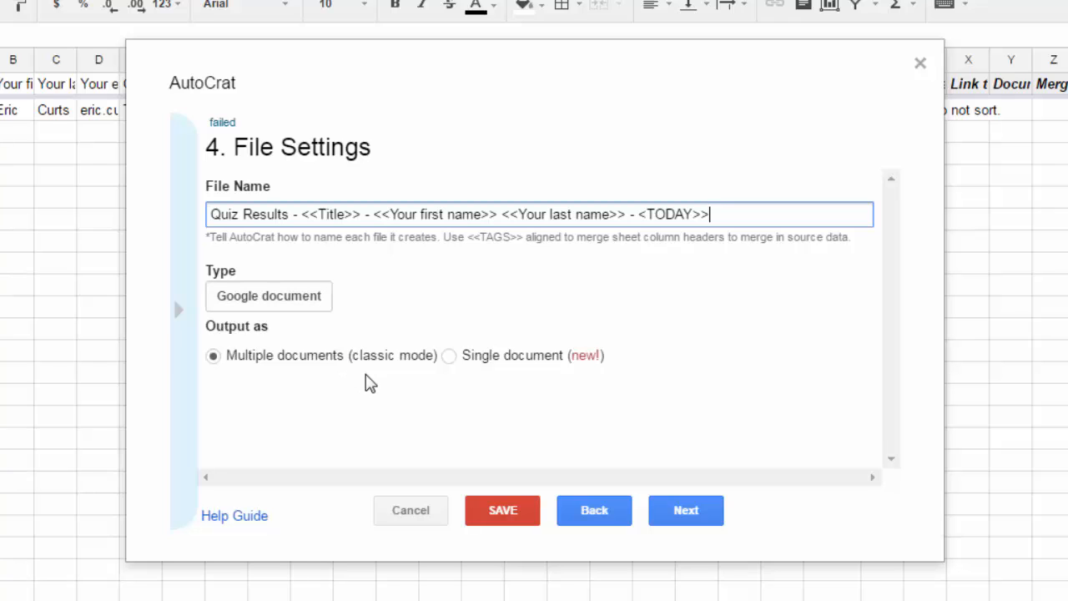
{"action": "left_click", "coordinate": [722, 523]}
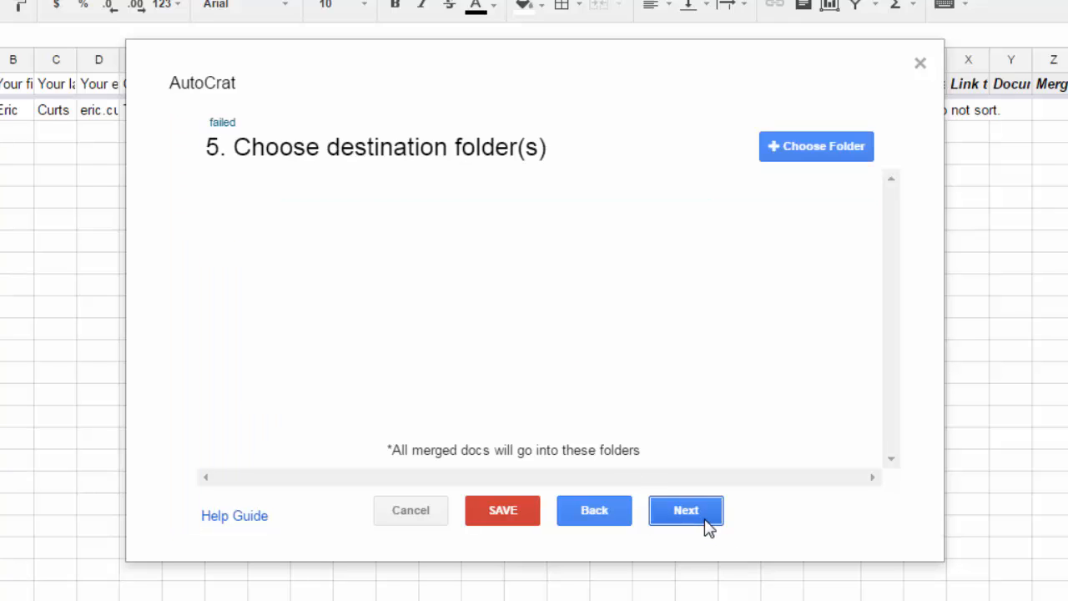
Set the Failed folder under My Drive > Webinars as the merge destination, and skip the dynamic folder reference.
{"action": "left_click", "coordinate": [826, 159]}
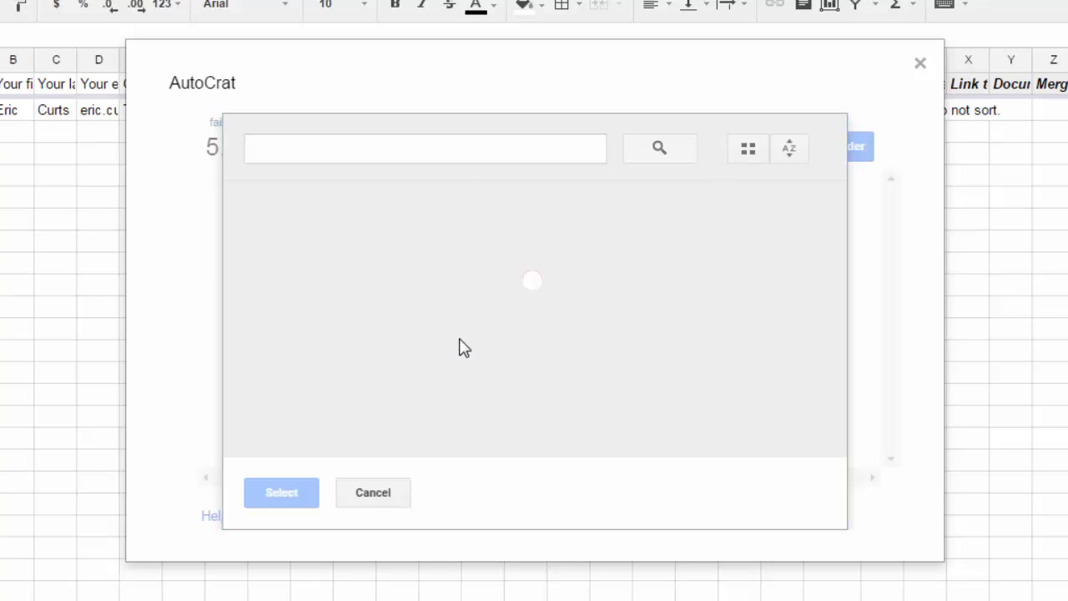
{"action": "left_click", "coordinate": [332, 411]}
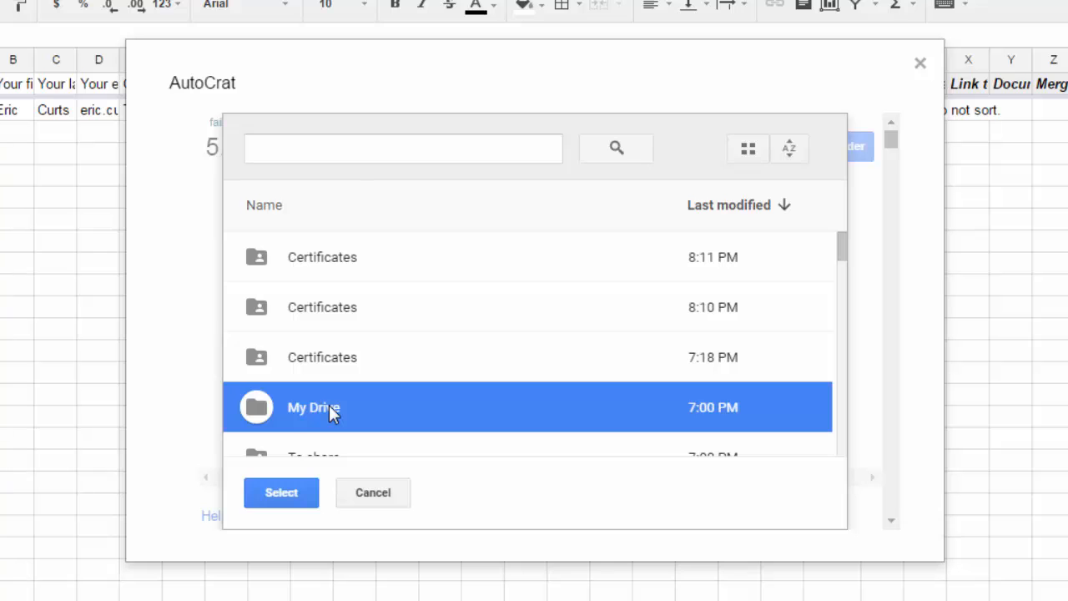
{"action": "double_click", "coordinate": [329, 408]}
{"action": "scroll", "coordinate": [334, 375], "scroll_direction": "down", "scroll_amount": 2}
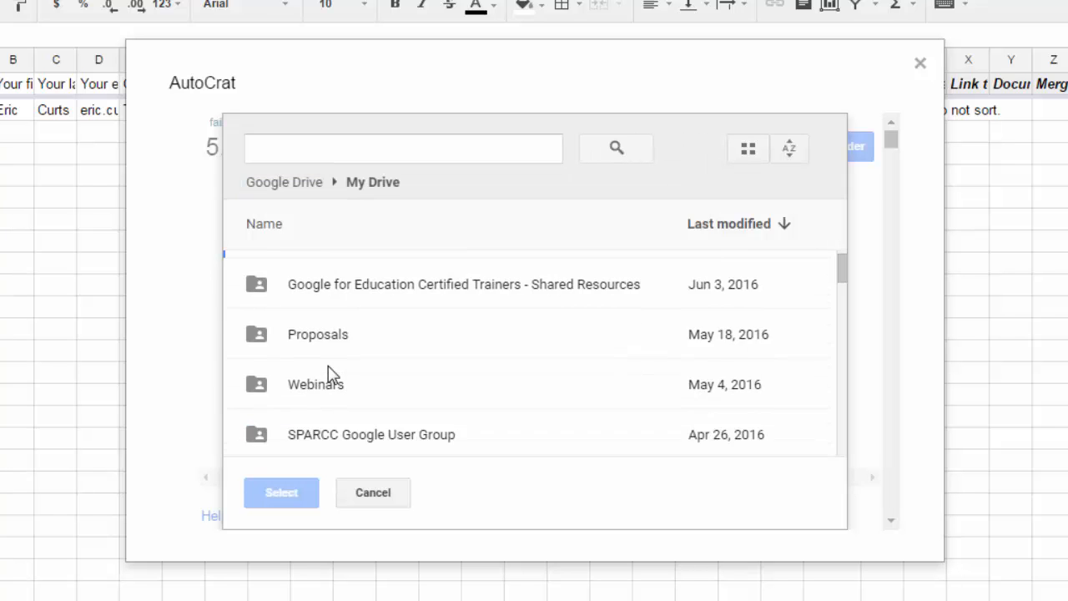
{"action": "double_click", "coordinate": [317, 332]}
{"action": "scroll", "coordinate": [431, 339], "scroll_direction": "down", "scroll_amount": 2}
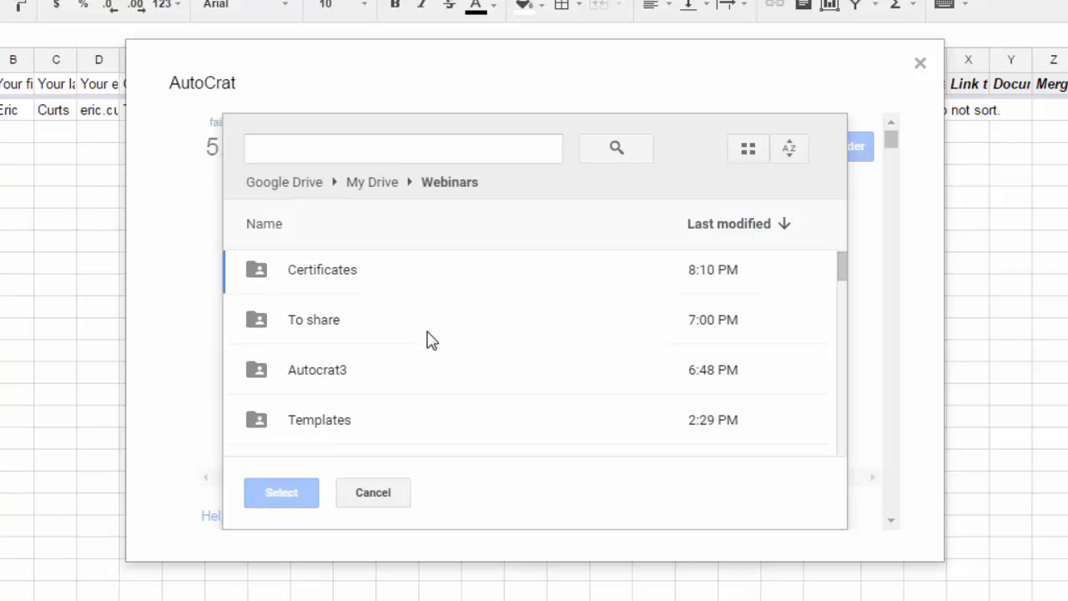
{"action": "left_click", "coordinate": [328, 376]}
{"action": "left_click", "coordinate": [298, 499]}
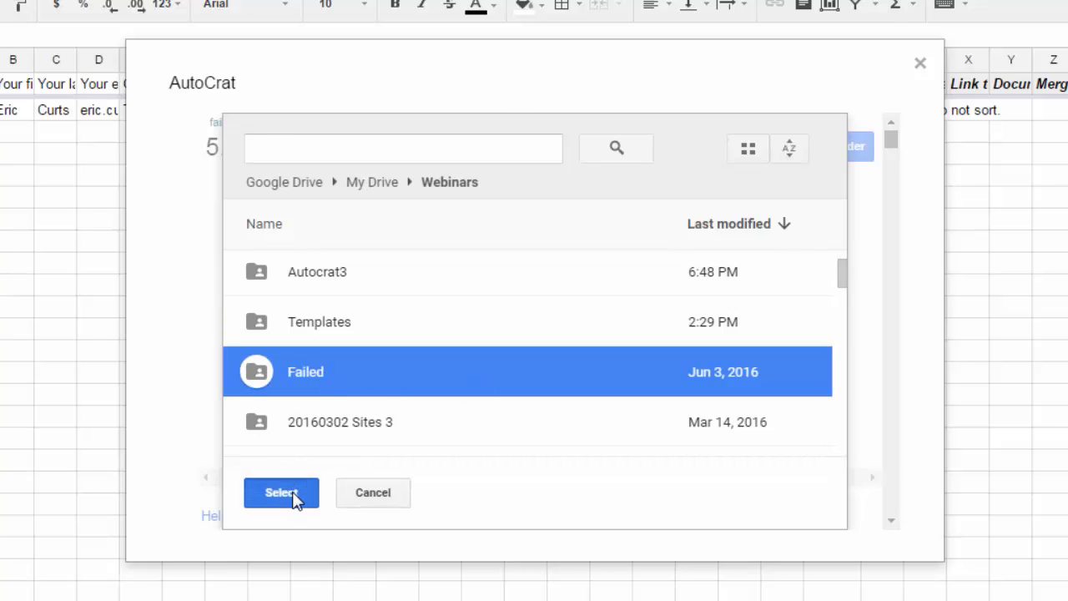
{"action": "left_click", "coordinate": [697, 510]}
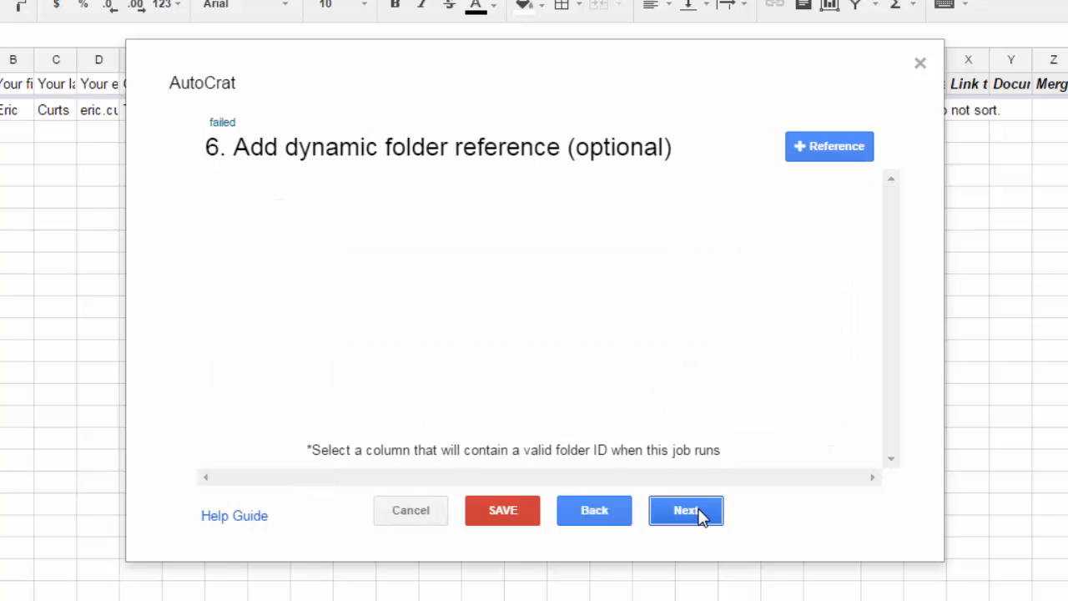
{"action": "left_click", "coordinate": [704, 511]}
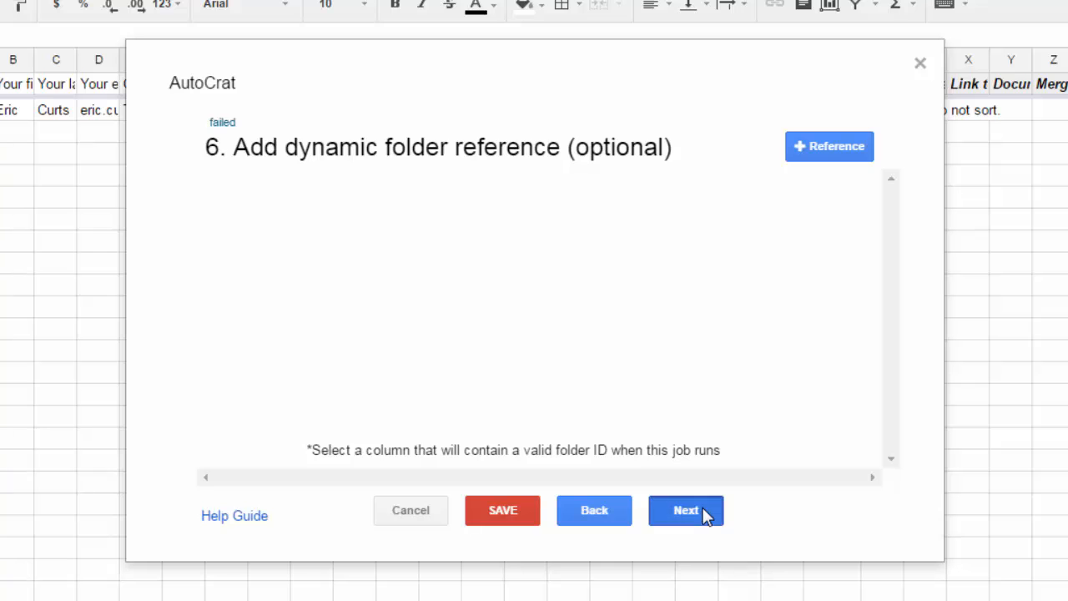
Add a merge condition that only merges rows where the Passed column equals N, and continue to the sharing settings.
{"action": "left_click", "coordinate": [814, 157]}
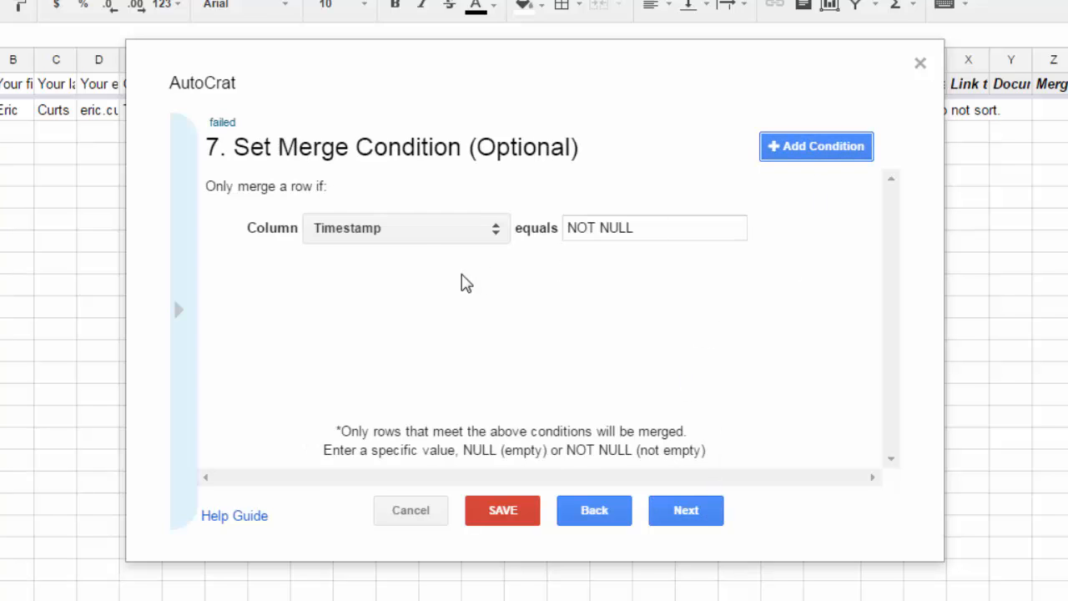
{"action": "left_click", "coordinate": [417, 238]}
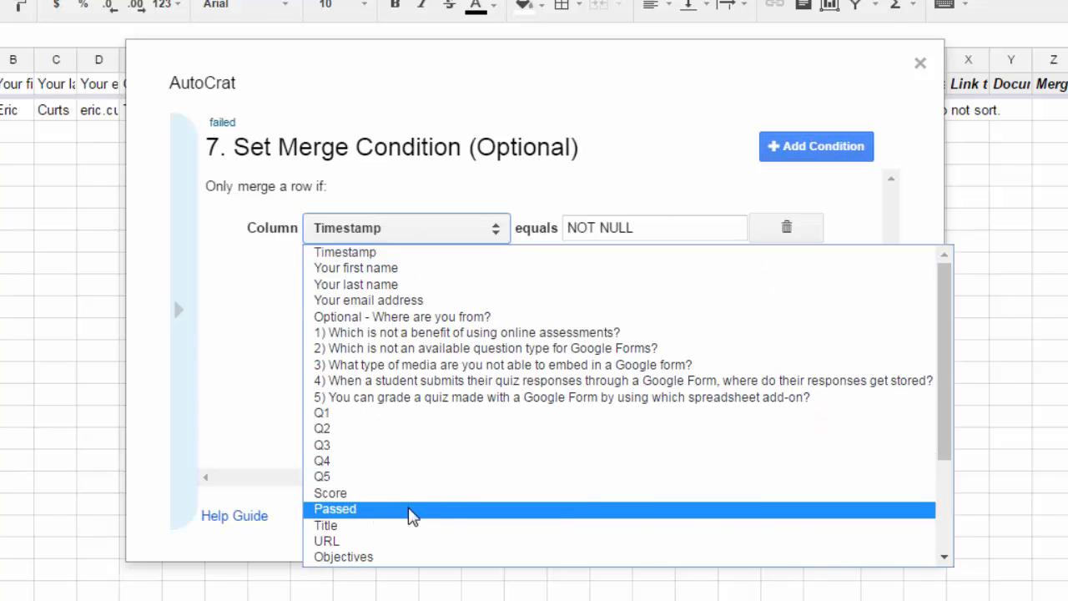
{"action": "left_click", "coordinate": [408, 510]}
{"action": "left_click_drag", "start_coordinate": [632, 227], "coordinate": [471, 241]}
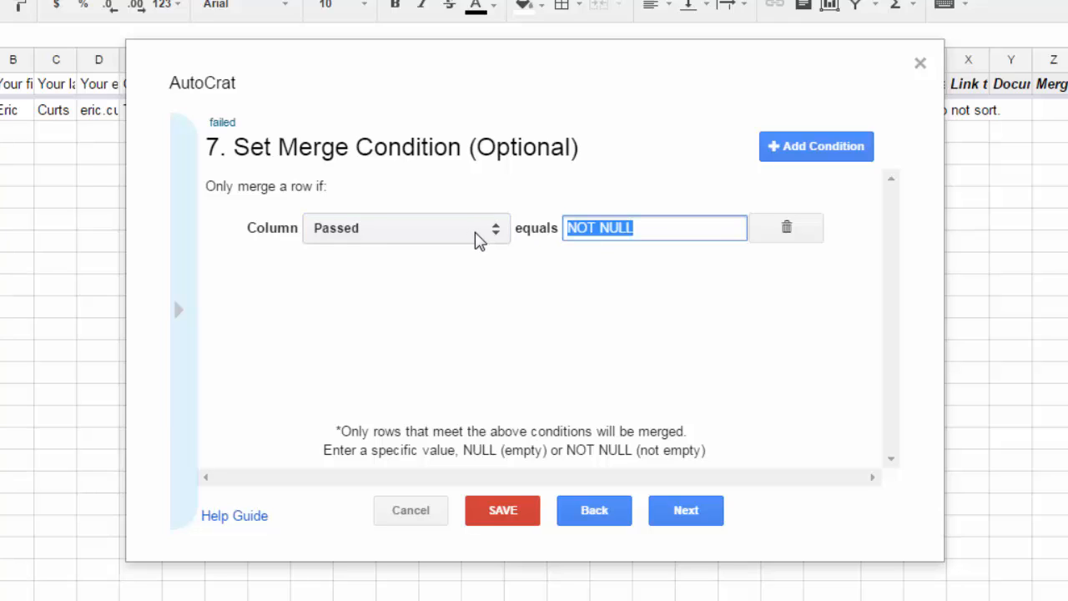
{"action": "type", "text": "N"}
{"action": "left_click", "coordinate": [510, 320]}
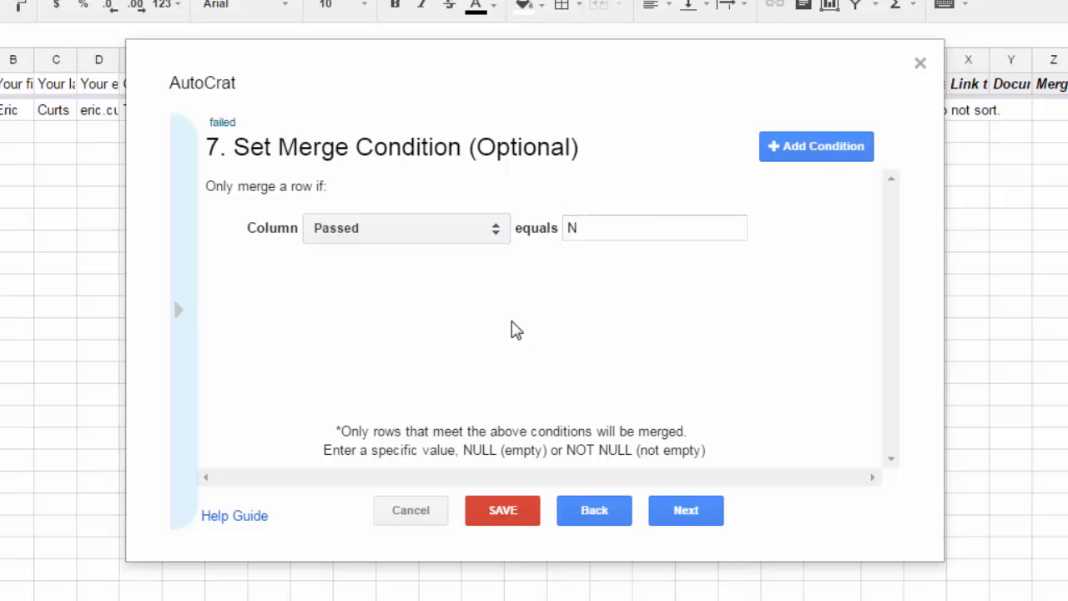
{"action": "left_click", "coordinate": [706, 515]}
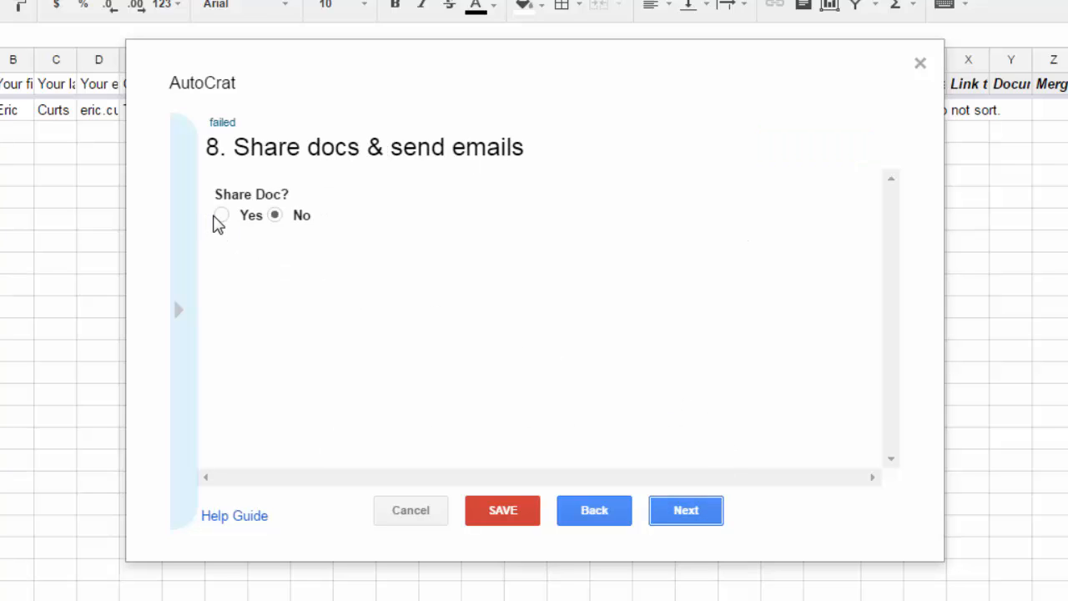
Turn on document sharing for the failed job as a view only doc, without letting collaborators re-share.
{"action": "left_click", "coordinate": [221, 215]}
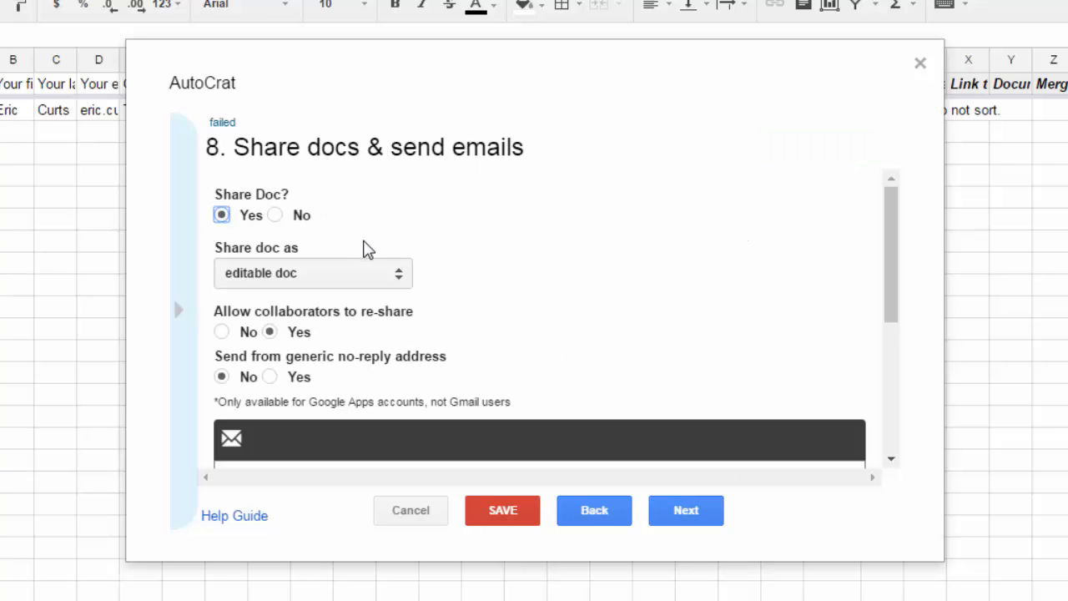
{"action": "left_click", "coordinate": [374, 279]}
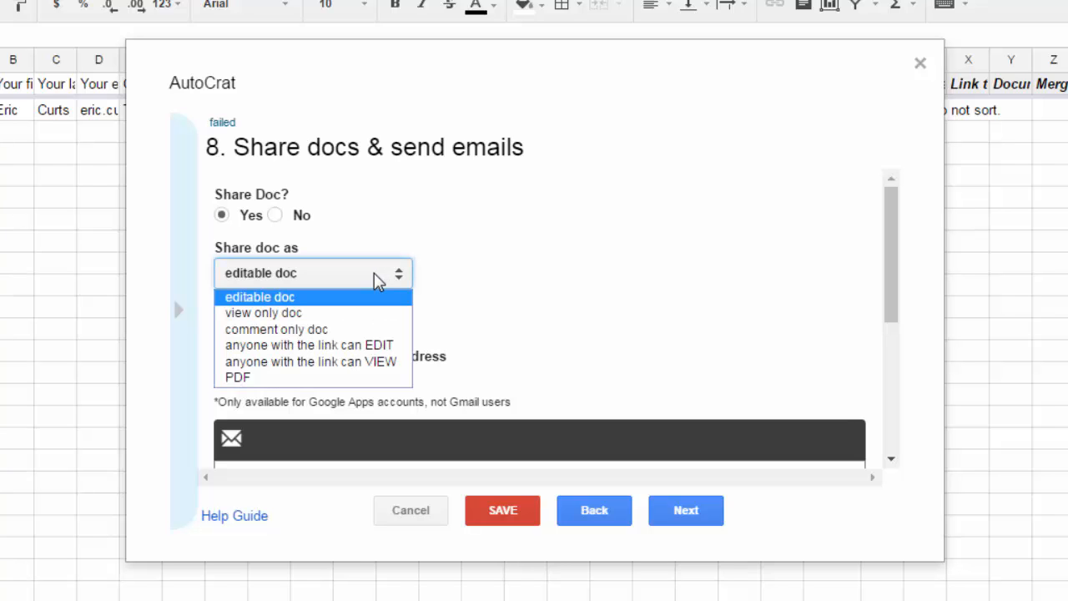
{"action": "left_click", "coordinate": [342, 313]}
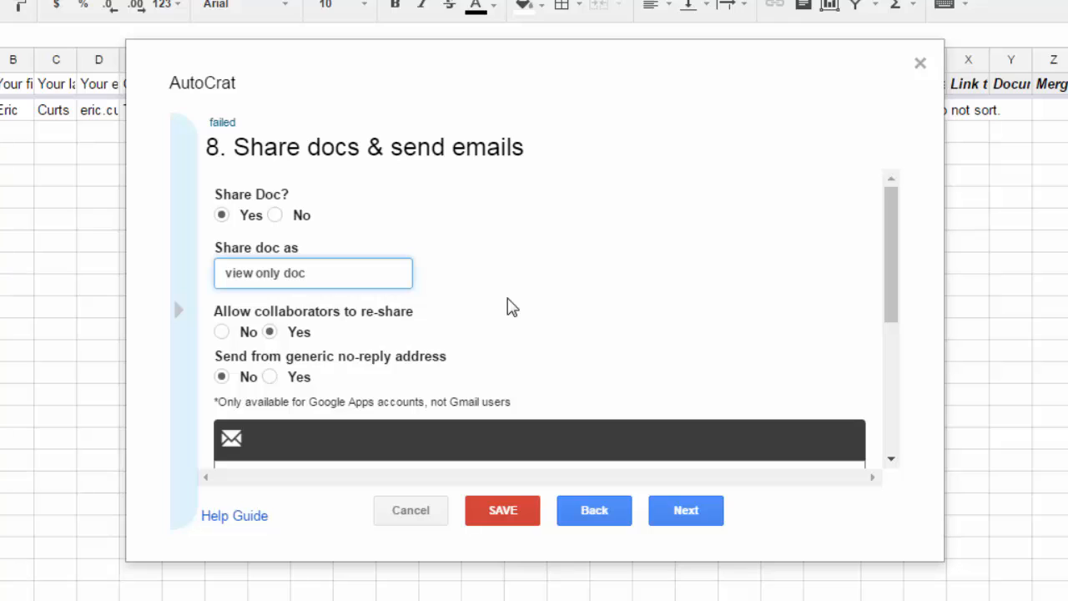
Address the email to <<Your email address>> and set its subject to "Quiz Results - <<Title>>".
{"action": "scroll", "coordinate": [510, 307], "scroll_direction": "down", "scroll_amount": 5}
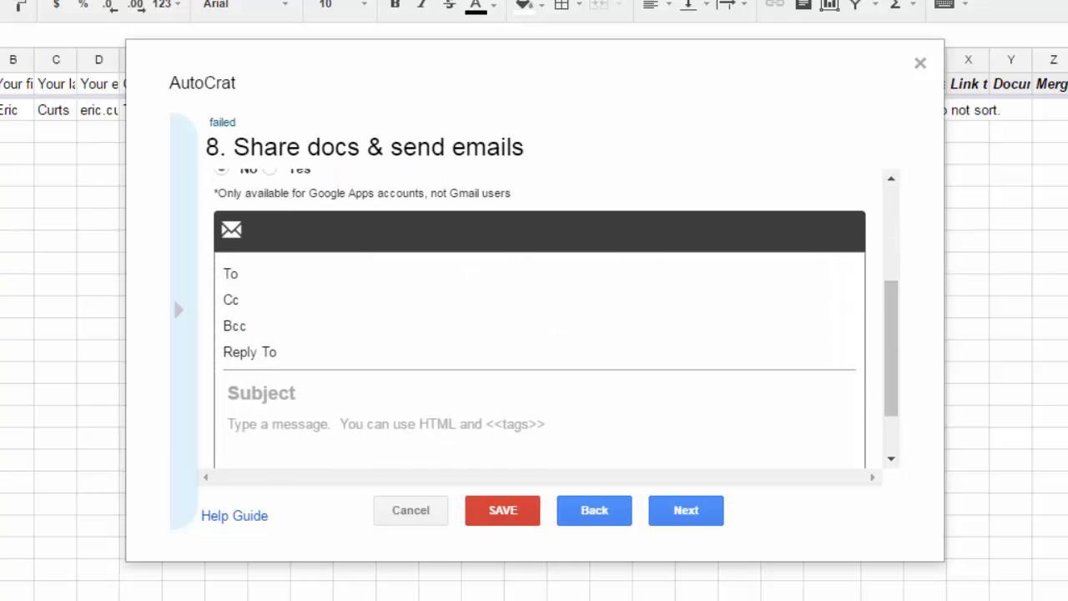
{"action": "left_click", "coordinate": [329, 276]}
{"action": "type", "text": "<<Your email address>>"}
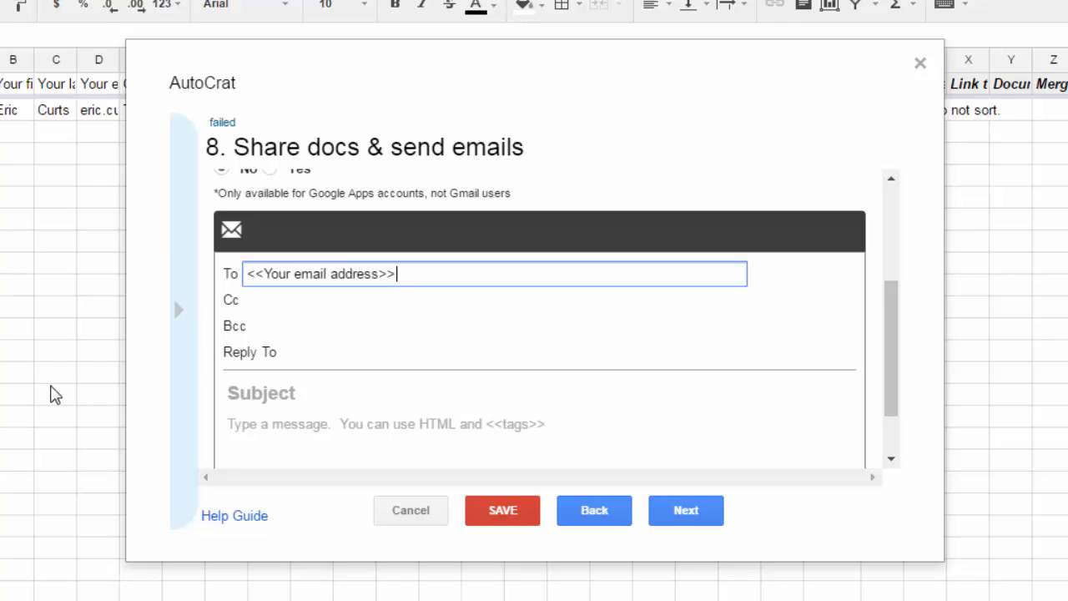
{"action": "key", "text": "Return"}
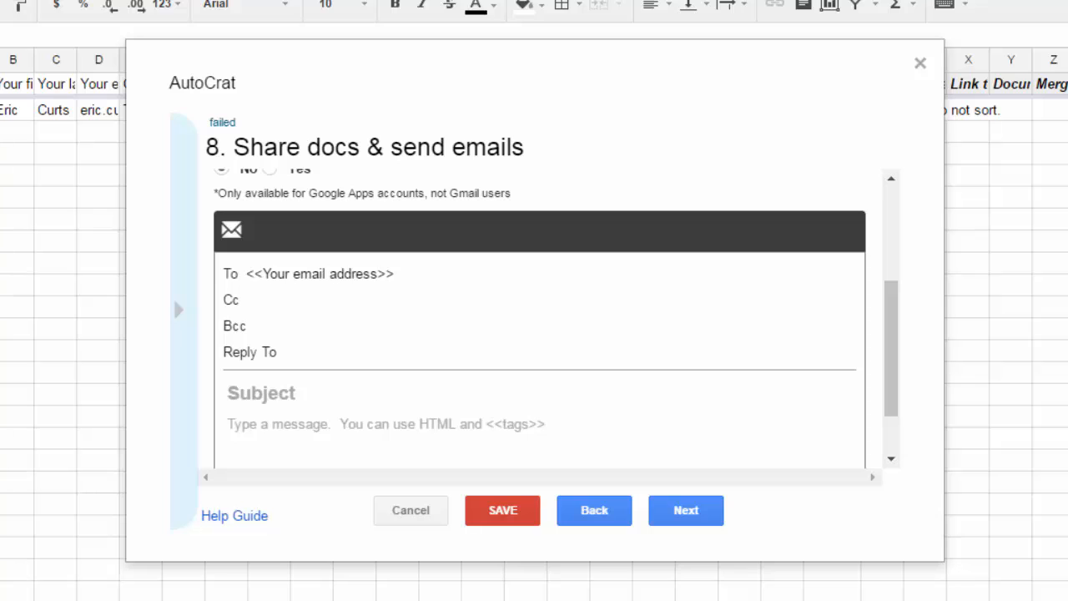
{"action": "left_click", "coordinate": [351, 403]}
{"action": "type", "text": "Quiz Results - <<Title>>"}
{"action": "scroll", "coordinate": [351, 401], "scroll_direction": "down", "scroll_amount": 1}
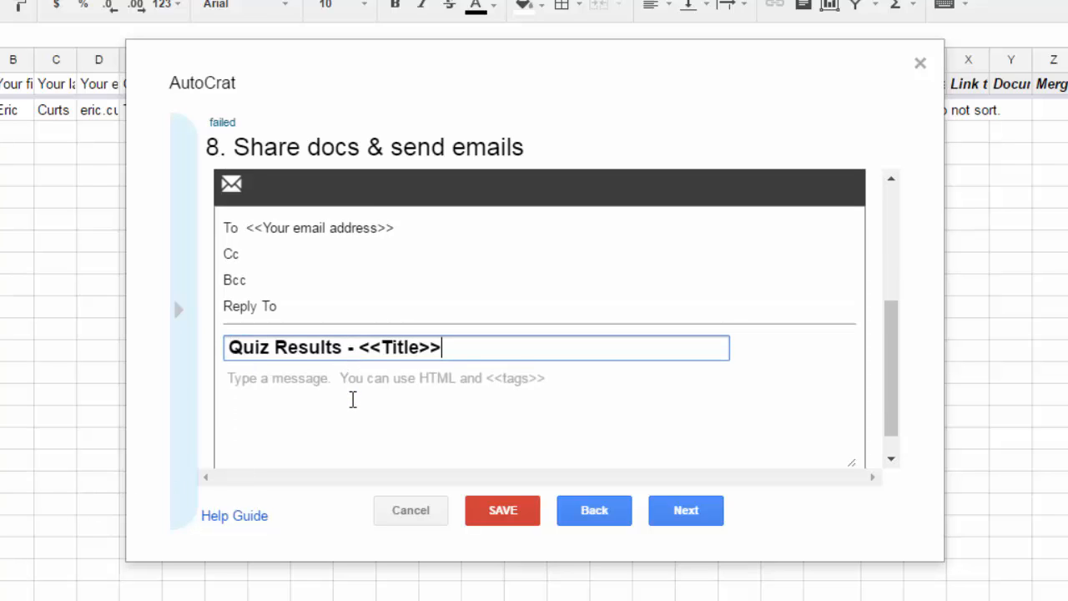
{"action": "key", "text": "Return"}
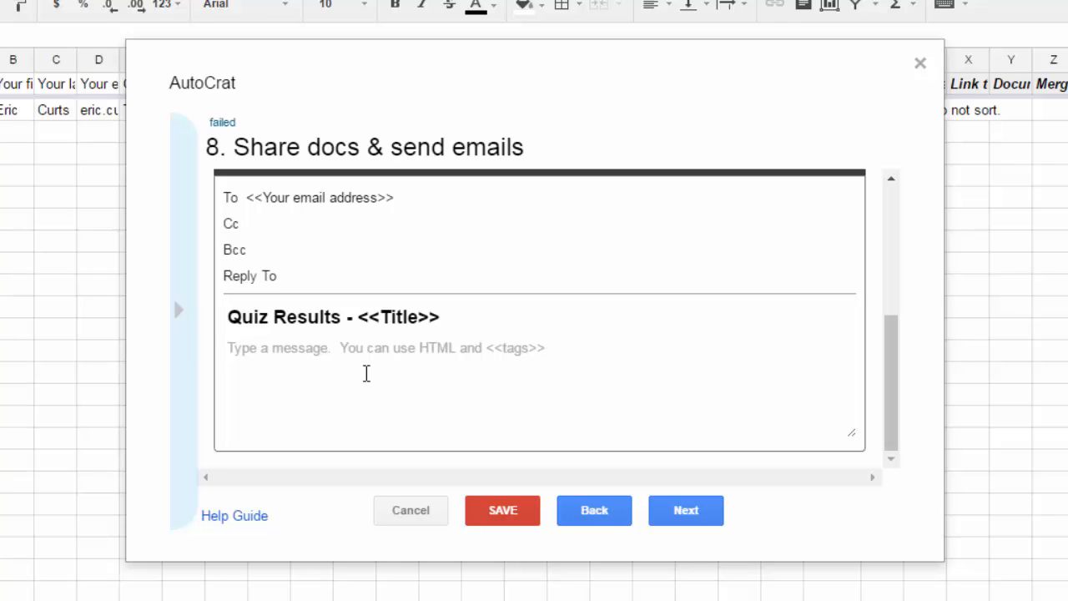
Paste the prepared failed-quiz message with the name, title, score and URL tags into the email body and check its text.
{"action": "left_click", "coordinate": [366, 373]}
{"action": "key", "text": "ctrl+v"}
{"action": "scroll", "coordinate": [349, 399], "scroll_direction": "up", "scroll_amount": 3}
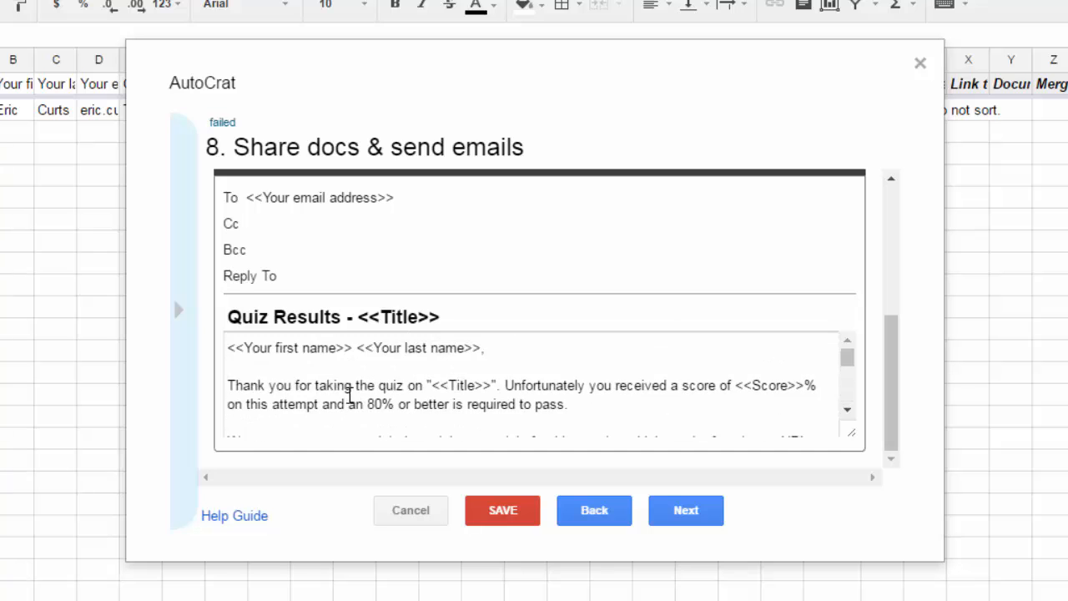
{"action": "scroll", "coordinate": [349, 395], "scroll_direction": "up", "scroll_amount": 2}
{"action": "scroll", "coordinate": [349, 396], "scroll_direction": "down", "scroll_amount": 5}
{"action": "scroll", "coordinate": [357, 385], "scroll_direction": "up", "scroll_amount": 4}
{"action": "scroll", "coordinate": [455, 385], "scroll_direction": "down", "scroll_amount": 2}
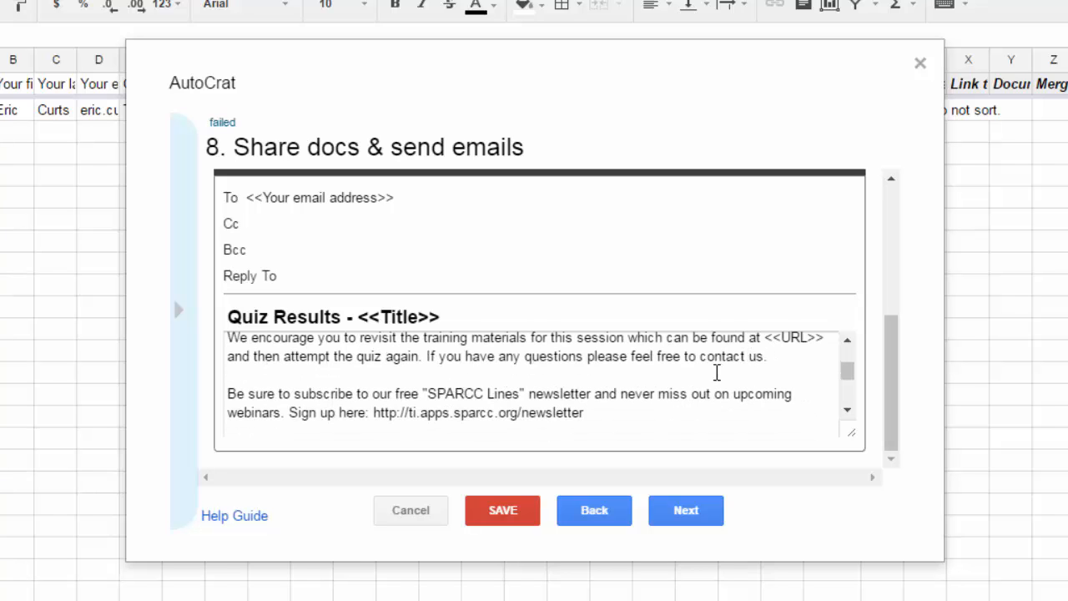
Set the failed job to run on the form trigger, save it, and close autoCrat.
{"action": "left_click", "coordinate": [702, 520]}
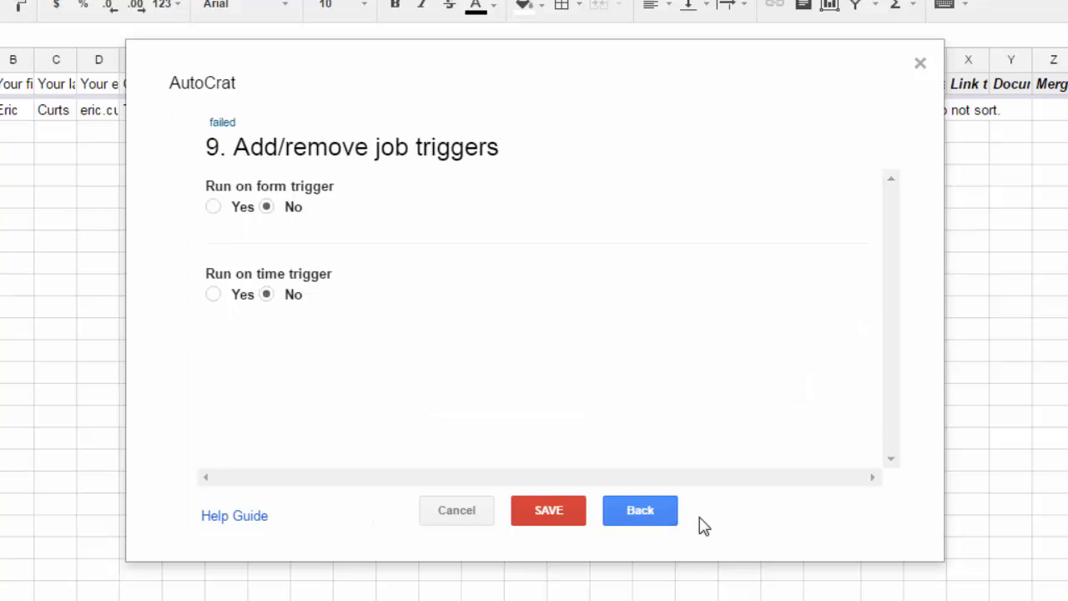
{"action": "left_click", "coordinate": [214, 209]}
{"action": "left_click", "coordinate": [543, 511]}
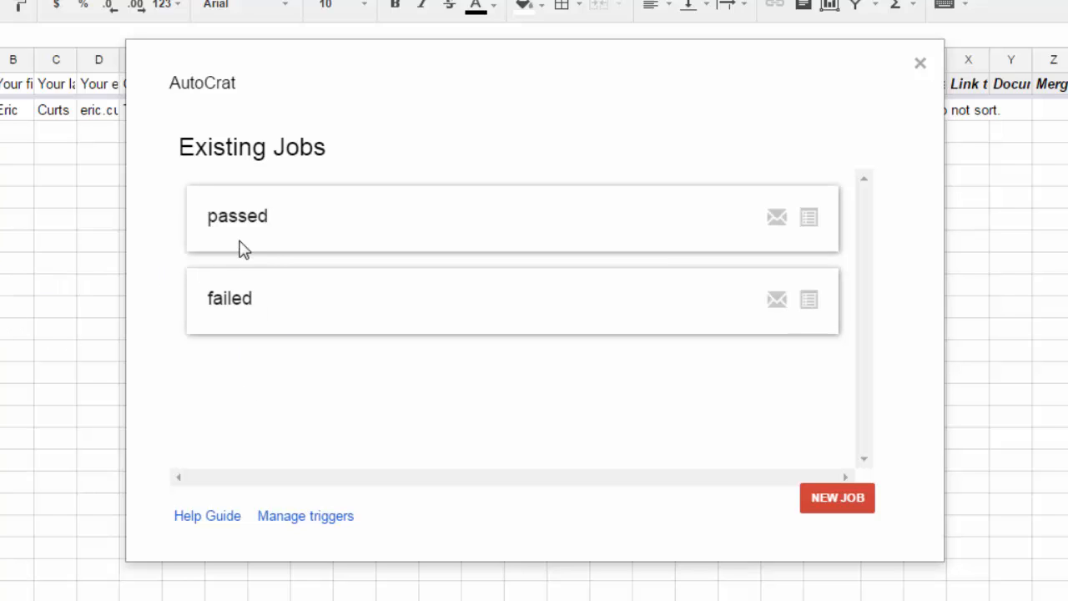
{"action": "mouse_move", "coordinate": [265, 221]}
{"action": "mouse_move", "coordinate": [293, 313]}
{"action": "left_click", "coordinate": [919, 67]}
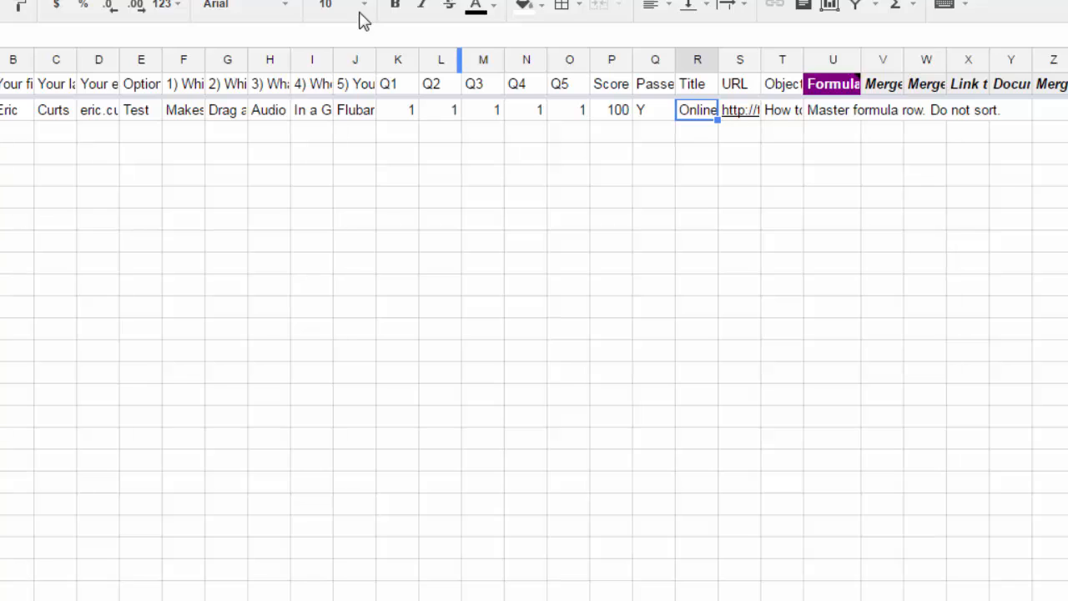
Reopen autoCrat and examine the job details of the passed job, including its template, triggers and email settings.
{"action": "left_click", "coordinate": [320, 0]}
{"action": "mouse_move", "coordinate": [364, 5]}
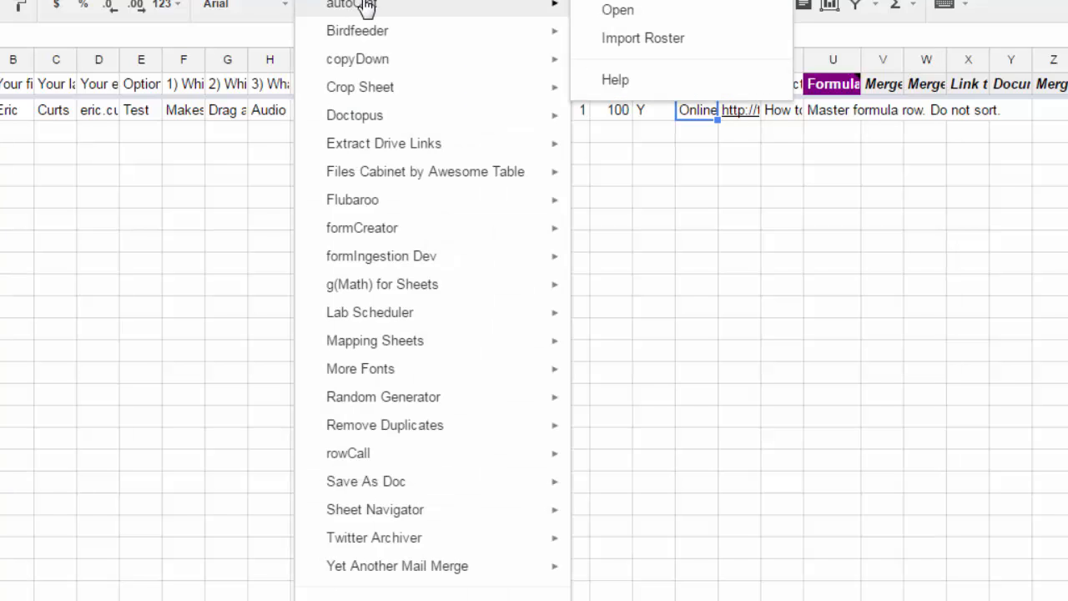
{"action": "left_click", "coordinate": [631, 11]}
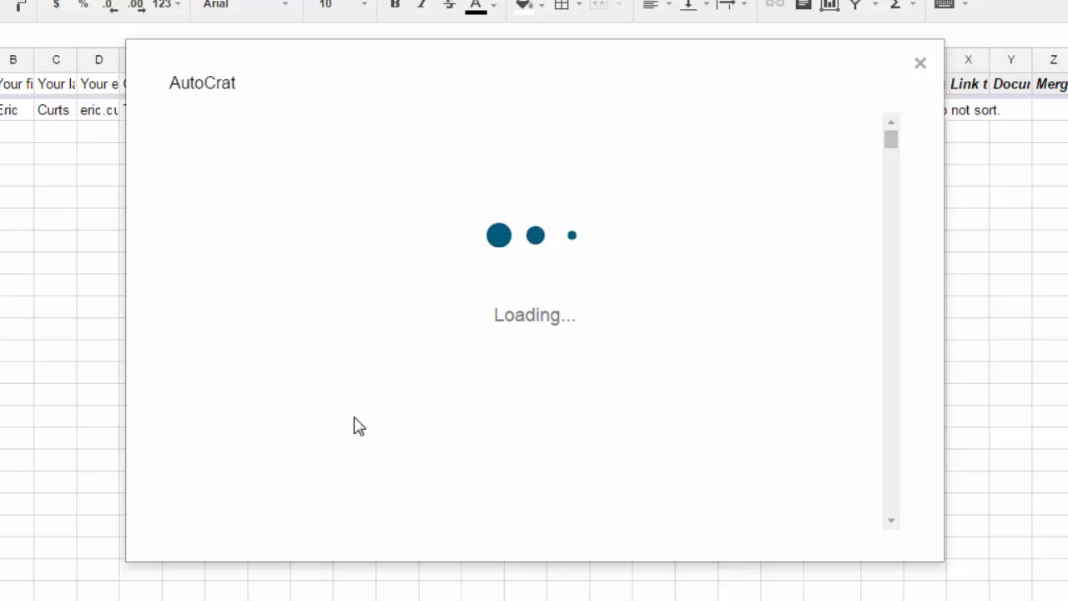
{"action": "mouse_move", "coordinate": [334, 215]}
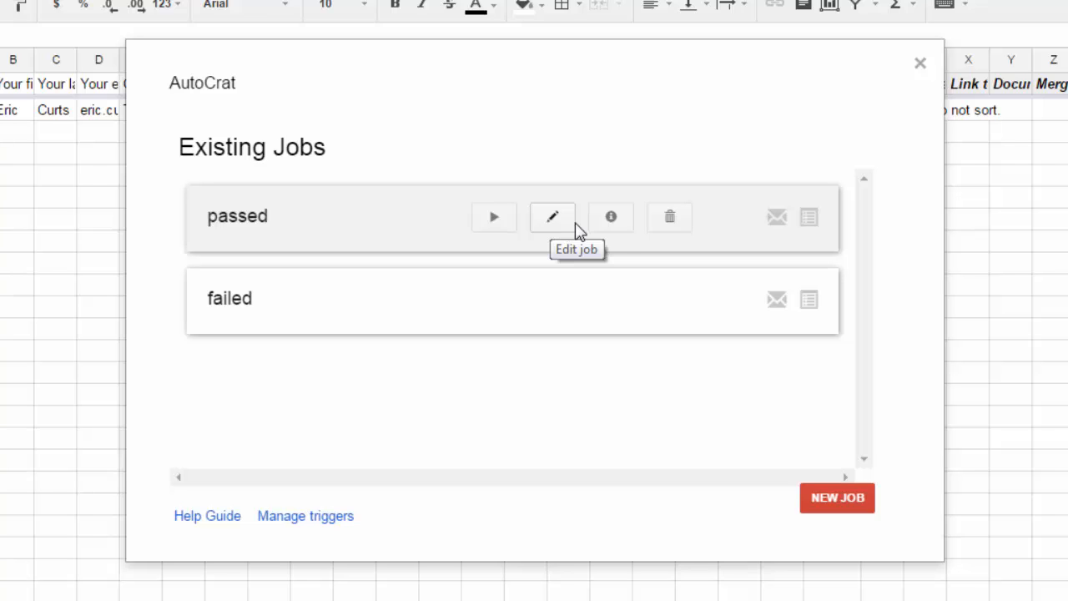
{"action": "left_click", "coordinate": [623, 227]}
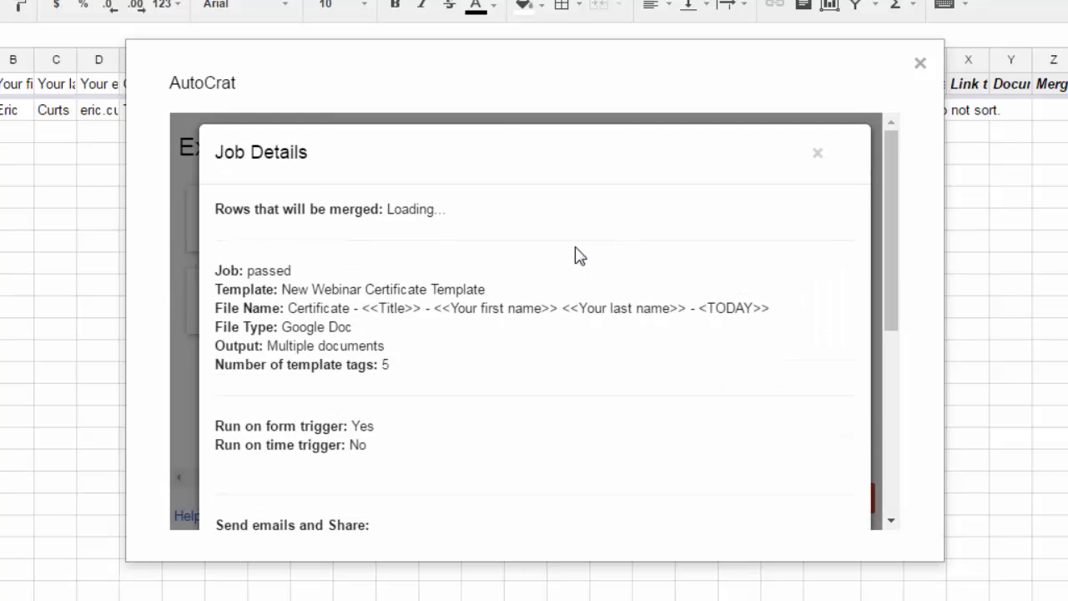
{"action": "scroll", "coordinate": [511, 291], "scroll_direction": "down", "scroll_amount": 5}
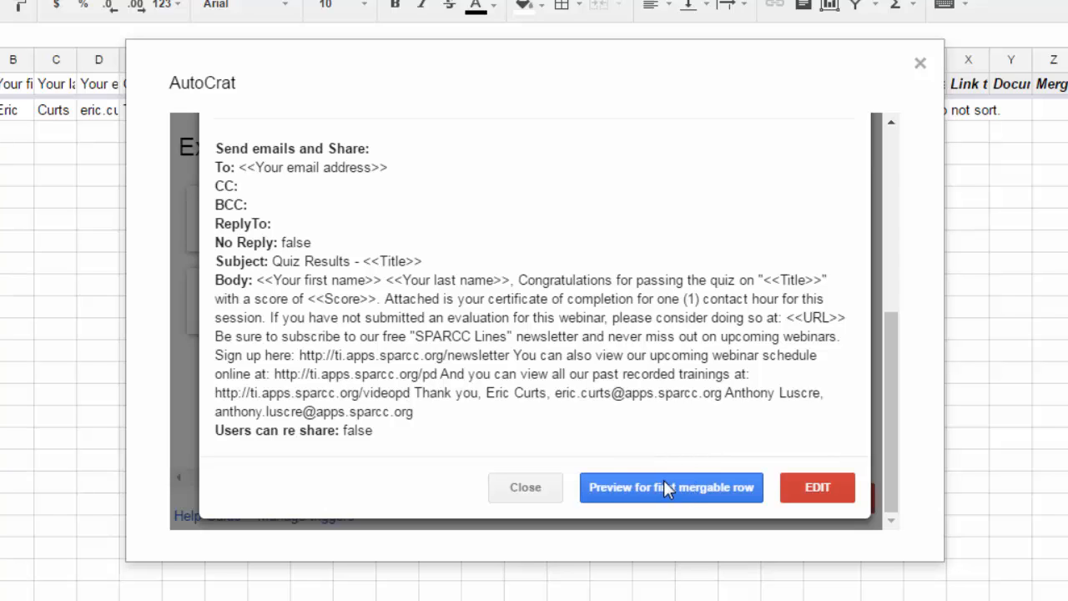
{"action": "scroll", "coordinate": [665, 446], "scroll_direction": "up", "scroll_amount": 5}
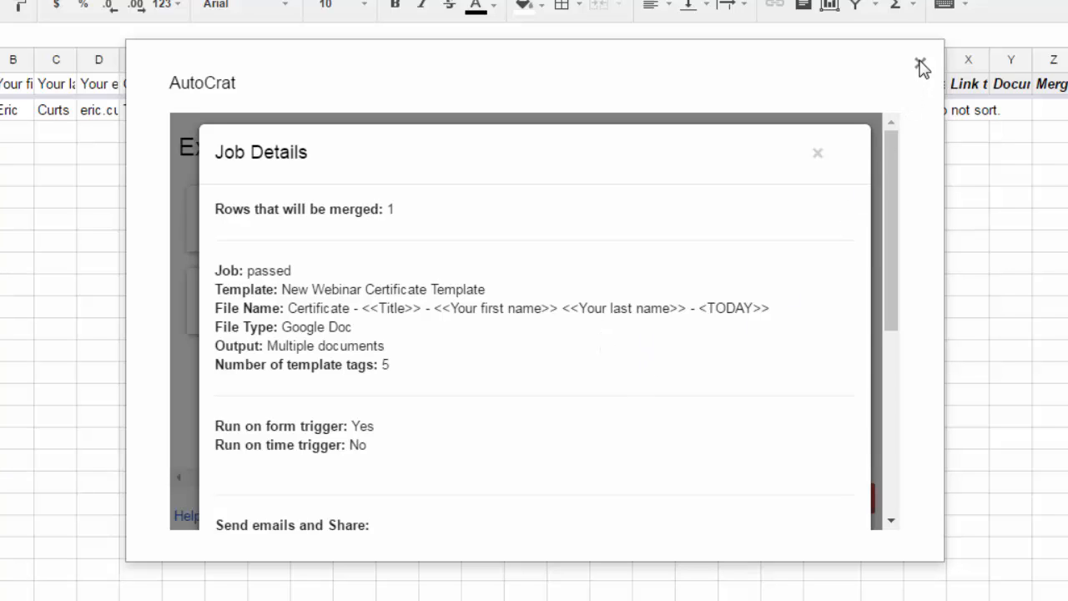
{"action": "left_click", "coordinate": [821, 155]}
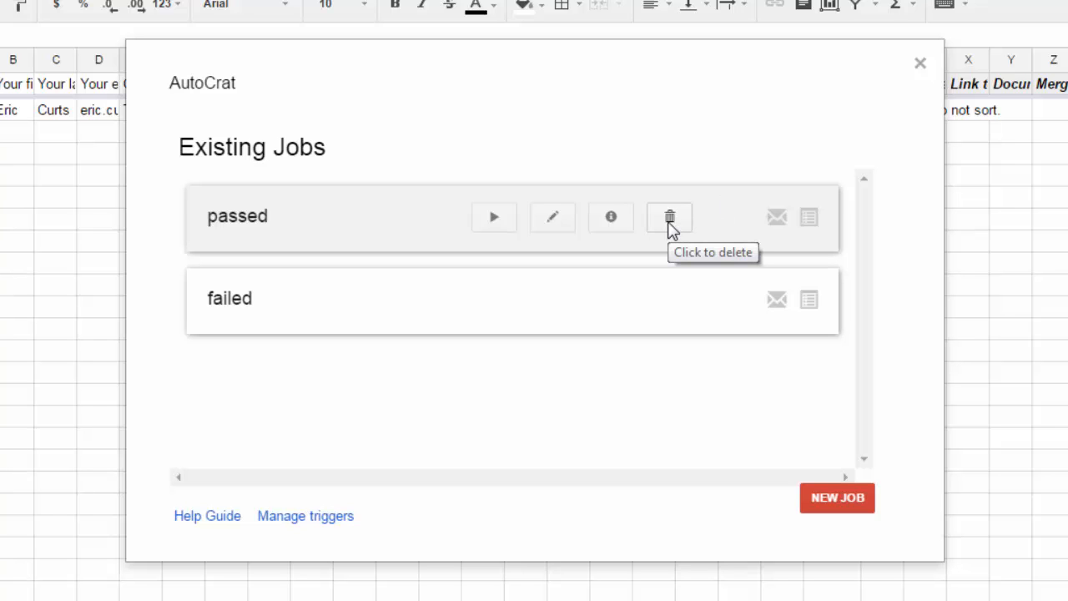
Examine the job details of the failed job, including its file name, triggers and email text, and close autoCrat.
{"action": "mouse_move", "coordinate": [541, 309]}
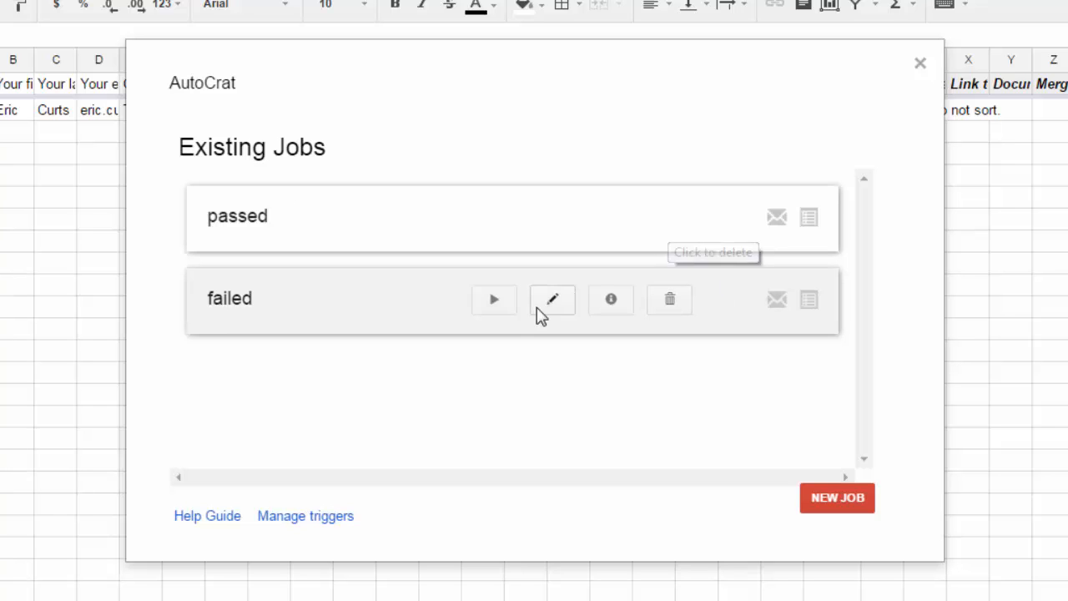
{"action": "left_click", "coordinate": [610, 300]}
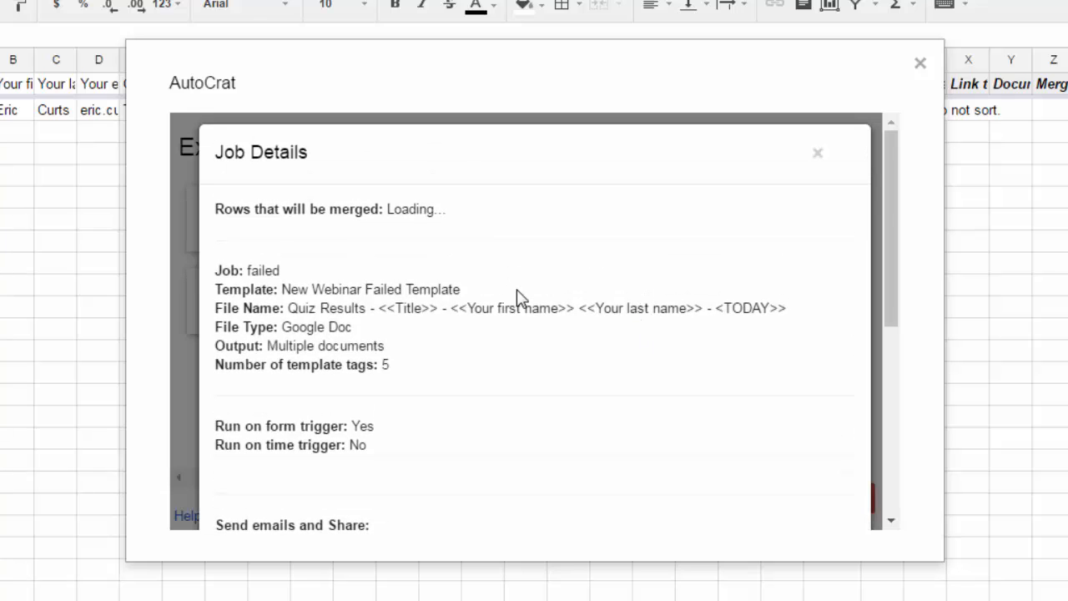
{"action": "scroll", "coordinate": [518, 298], "scroll_direction": "down", "scroll_amount": 5}
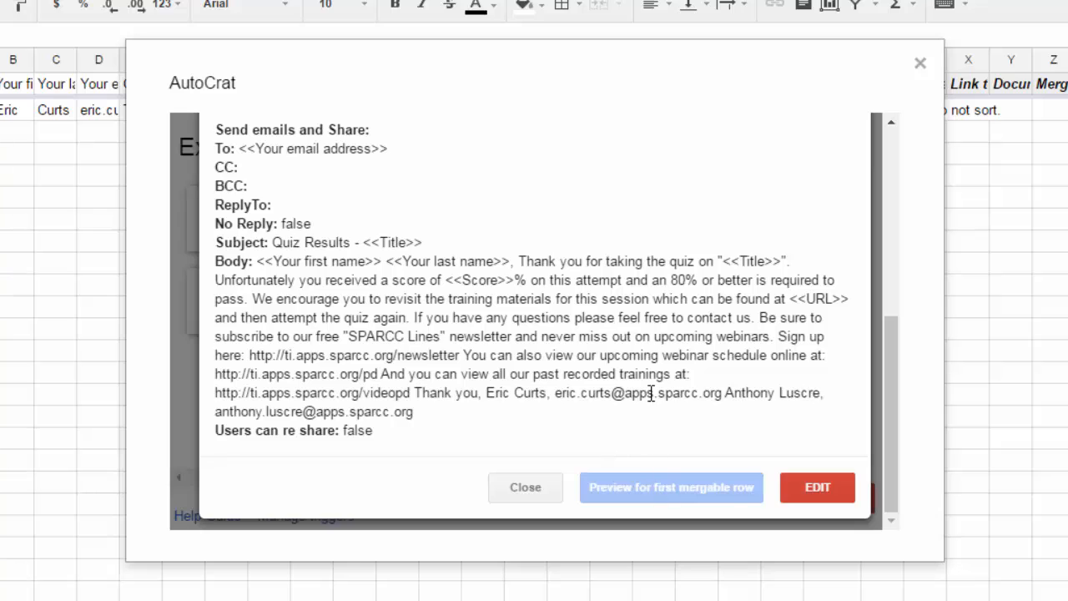
{"action": "scroll", "coordinate": [649, 380], "scroll_direction": "up", "scroll_amount": 5}
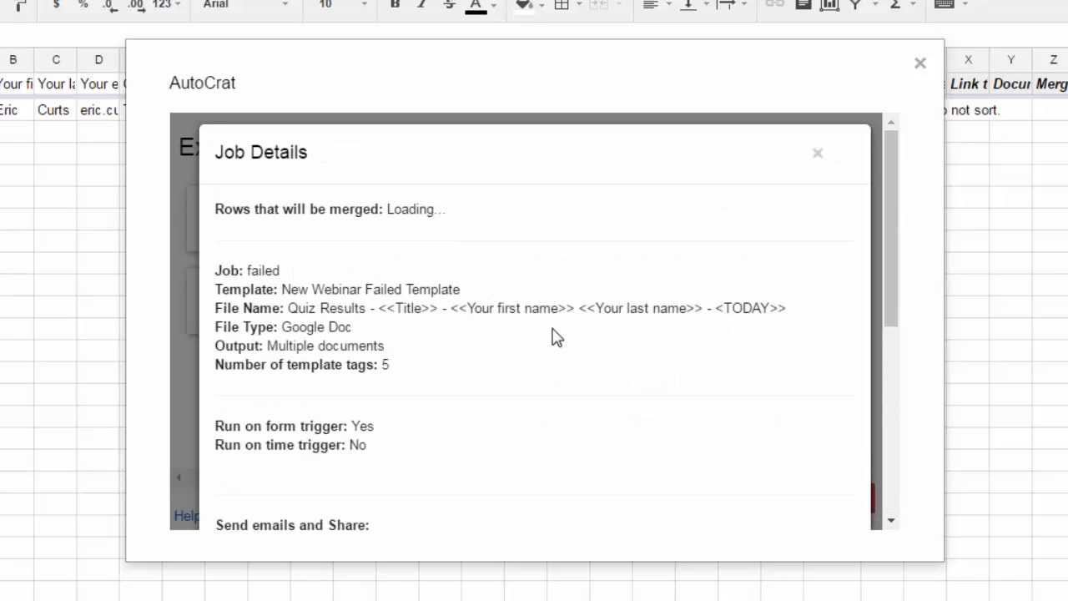
{"action": "left_click", "coordinate": [818, 160]}
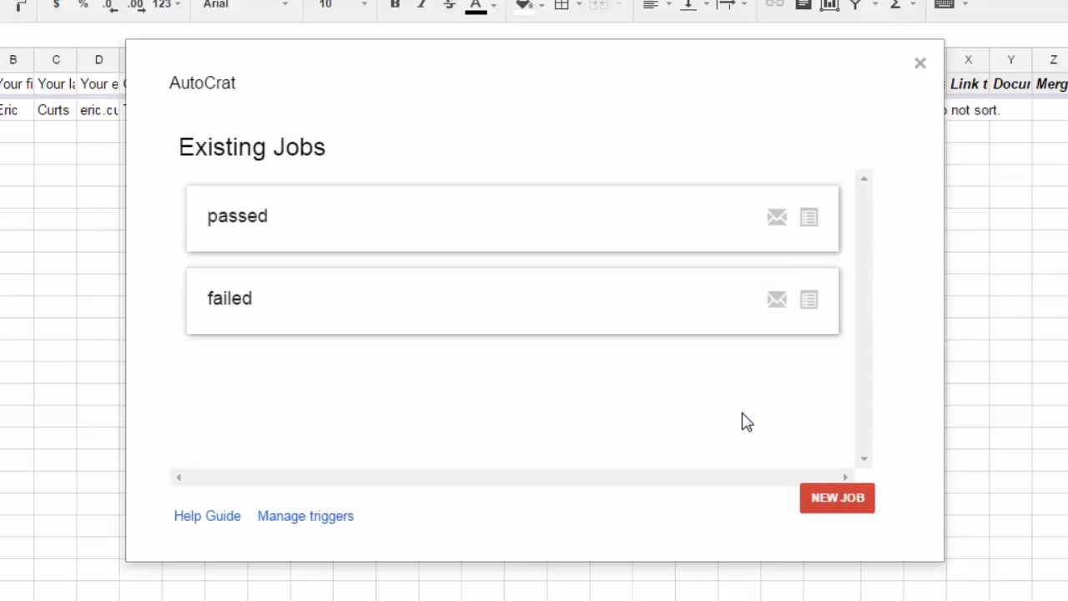
{"action": "left_click", "coordinate": [918, 65]}
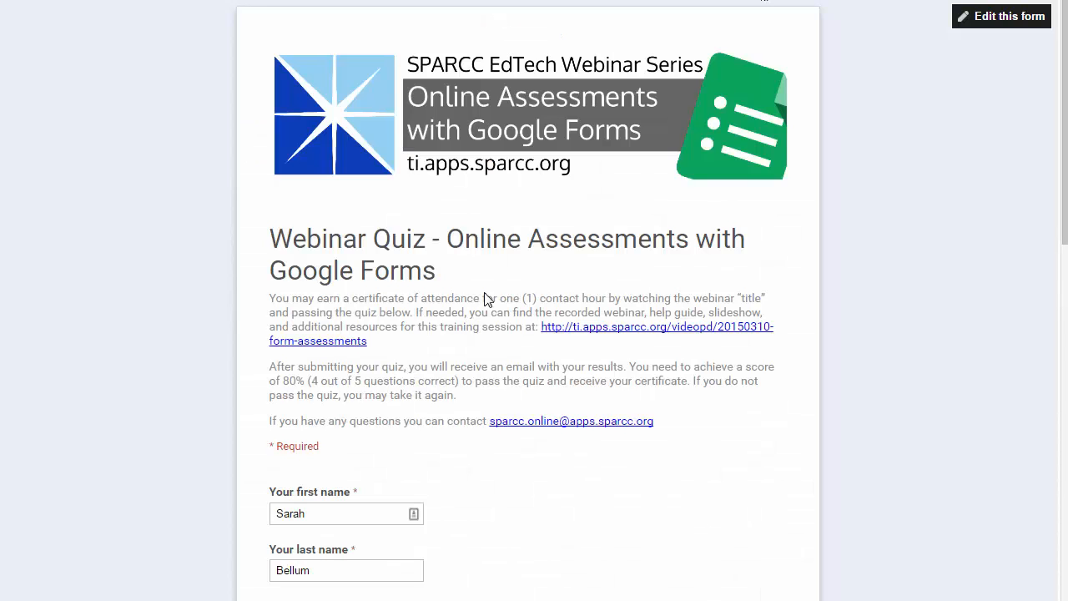
Examine the first filled-in webinar quiz, checking the test taker's details and the answers to all five questions.
{"action": "scroll", "coordinate": [488, 301], "scroll_direction": "down", "scroll_amount": 3}
{"action": "scroll", "coordinate": [496, 310], "scroll_direction": "down", "scroll_amount": 2}
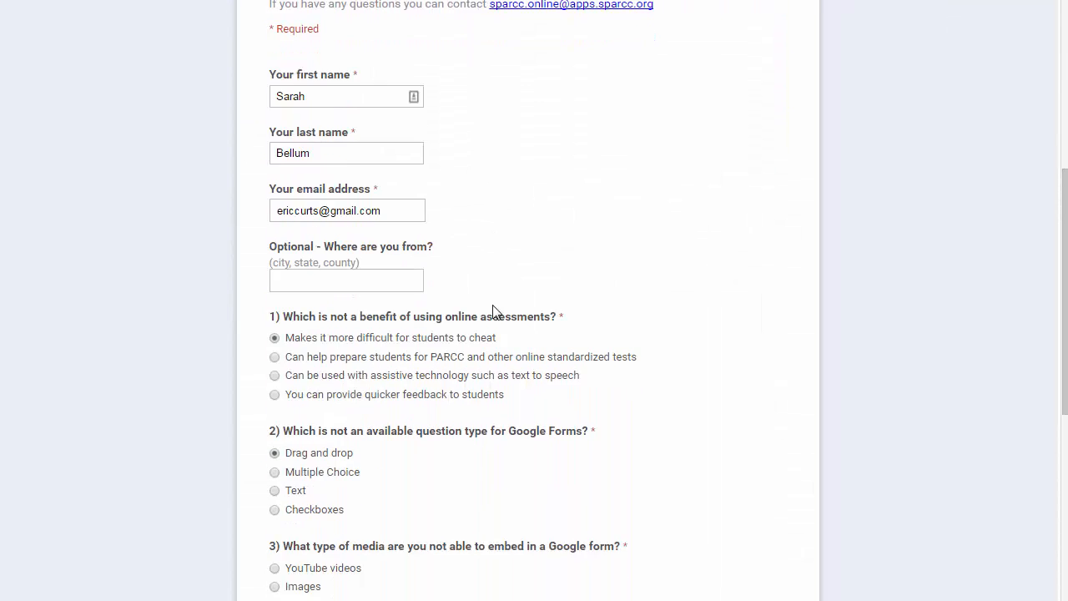
{"action": "scroll", "coordinate": [493, 312], "scroll_direction": "down", "scroll_amount": 4}
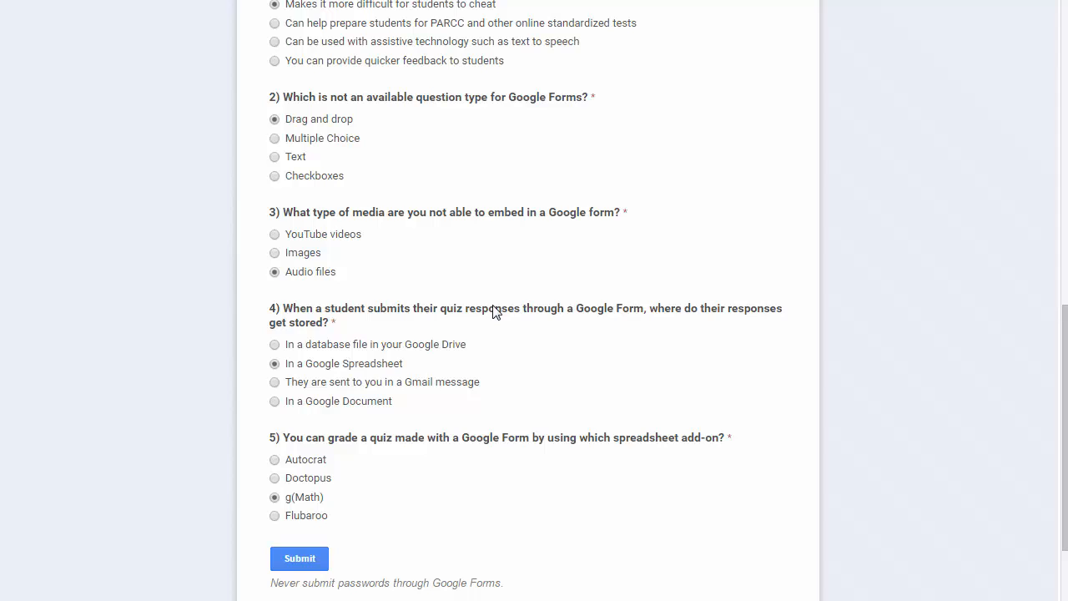
{"action": "scroll", "coordinate": [494, 312], "scroll_direction": "up", "scroll_amount": 8}
{"action": "scroll", "coordinate": [494, 310], "scroll_direction": "down", "scroll_amount": 2}
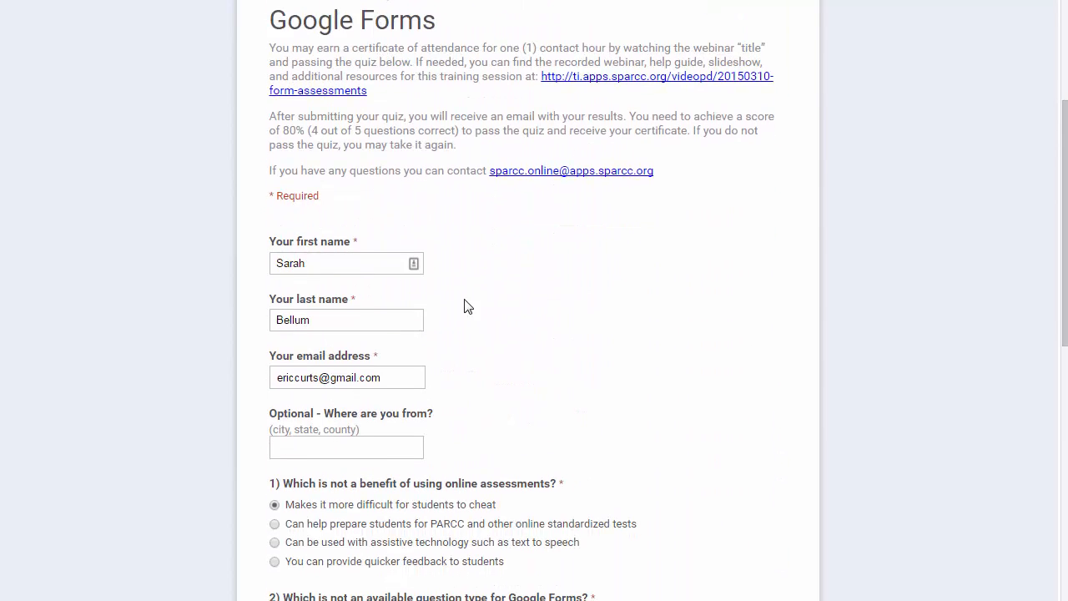
{"action": "scroll", "coordinate": [516, 325], "scroll_direction": "down", "scroll_amount": 1}
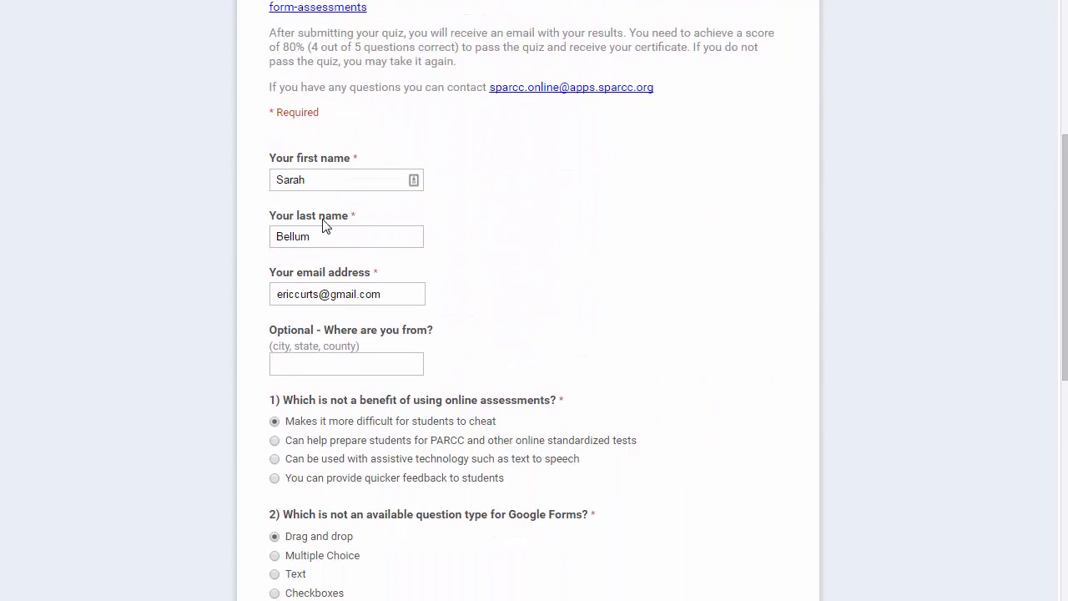
{"action": "scroll", "coordinate": [539, 280], "scroll_direction": "up", "scroll_amount": 4}
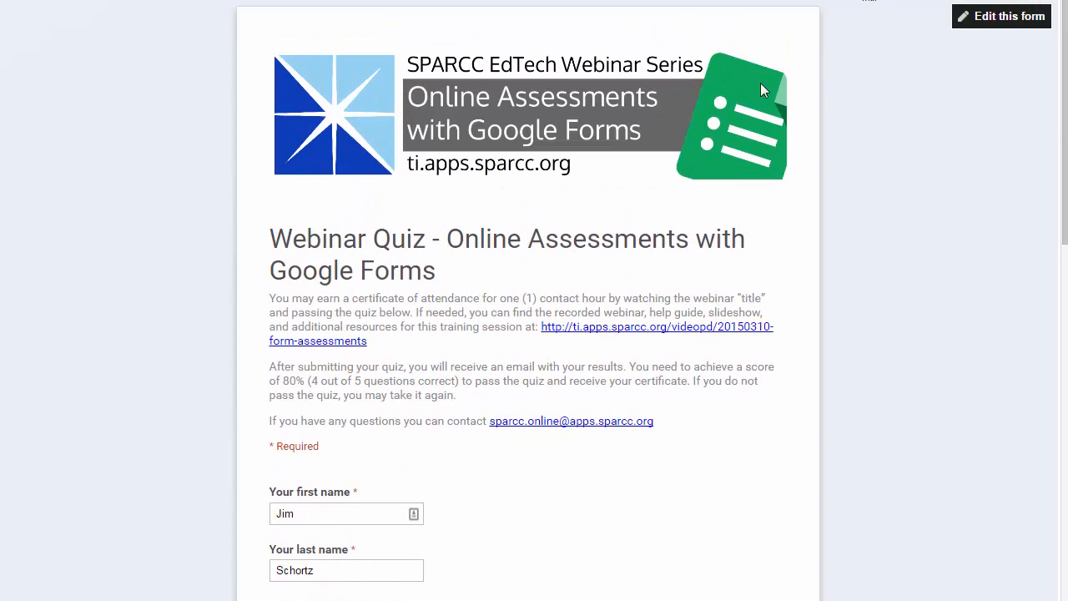
Examine the second filled-in webinar quiz, which answers questions 4 and 5 with the Gmail message and Doctopus options.
{"action": "scroll", "coordinate": [546, 212], "scroll_direction": "down", "scroll_amount": 4}
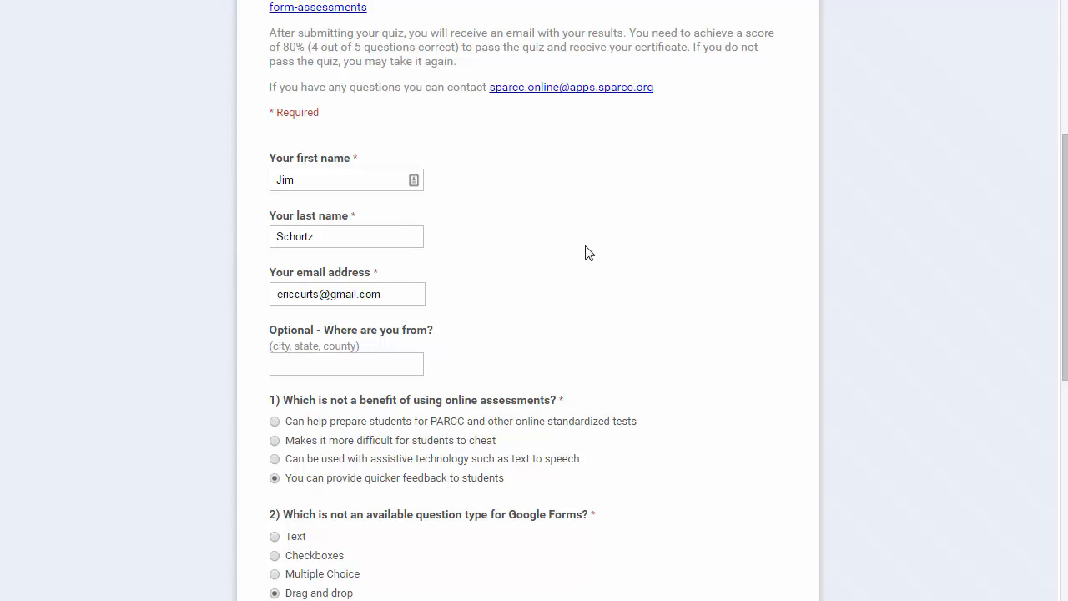
{"action": "scroll", "coordinate": [588, 253], "scroll_direction": "down", "scroll_amount": 5}
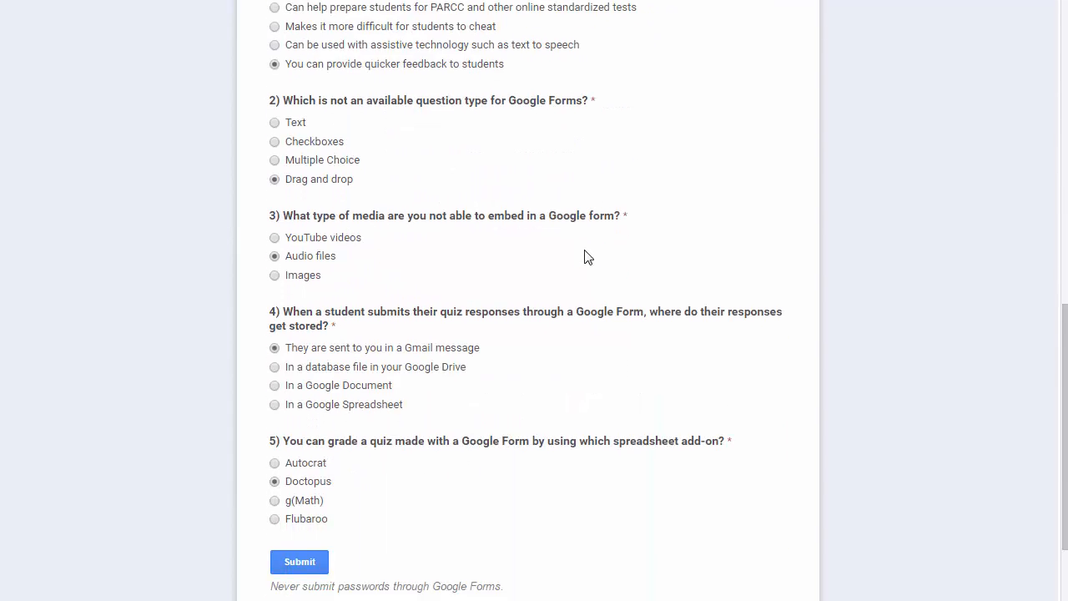
{"action": "scroll", "coordinate": [589, 257], "scroll_direction": "down", "scroll_amount": 2}
{"action": "scroll", "coordinate": [586, 255], "scroll_direction": "up", "scroll_amount": 7}
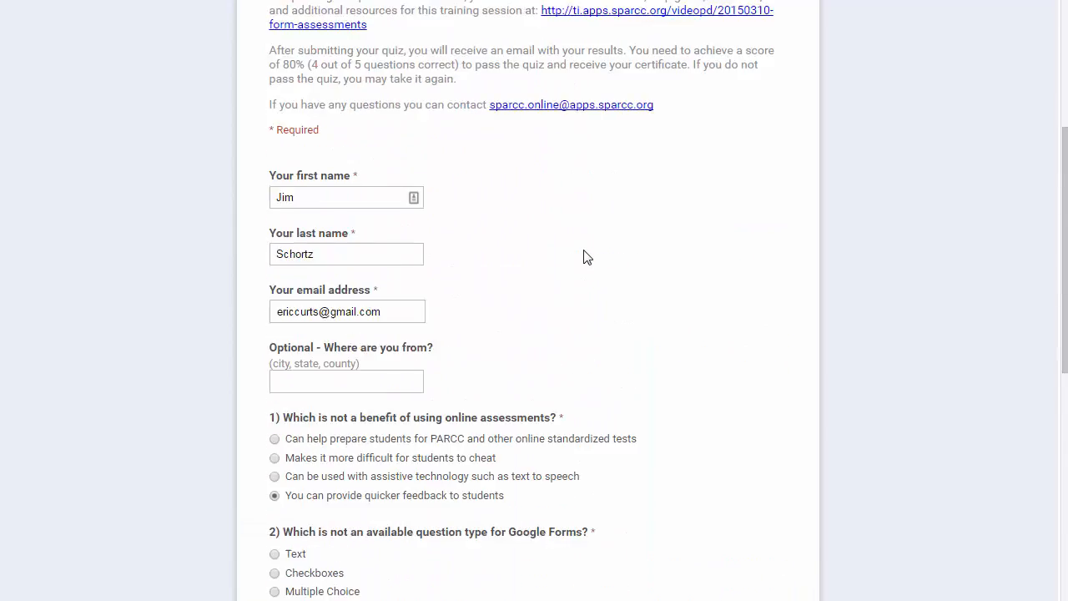
{"action": "scroll", "coordinate": [587, 257], "scroll_direction": "up", "scroll_amount": 4}
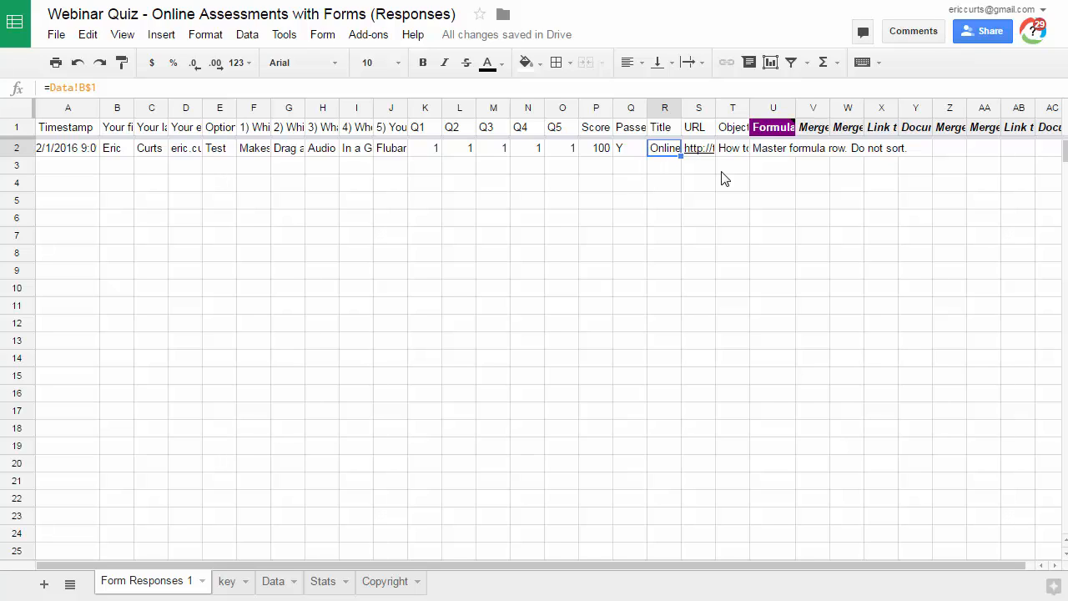
Review the first filled-in quiz, with g(Math) as the answer to question 5, and submit it.
{"action": "mouse_move", "coordinate": [776, 135]}
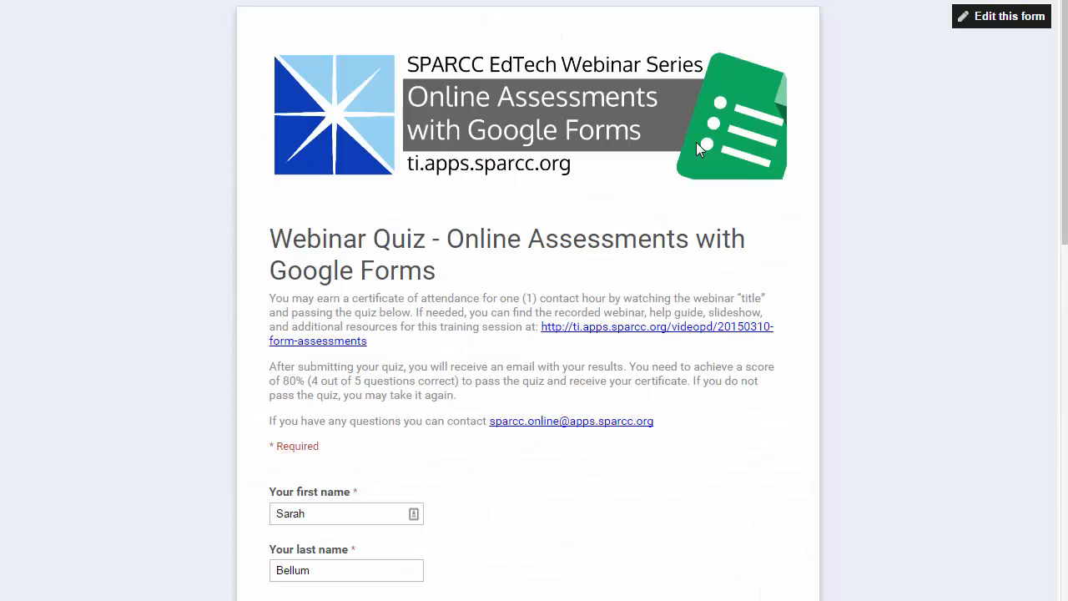
{"action": "scroll", "coordinate": [406, 326], "scroll_direction": "down", "scroll_amount": 5}
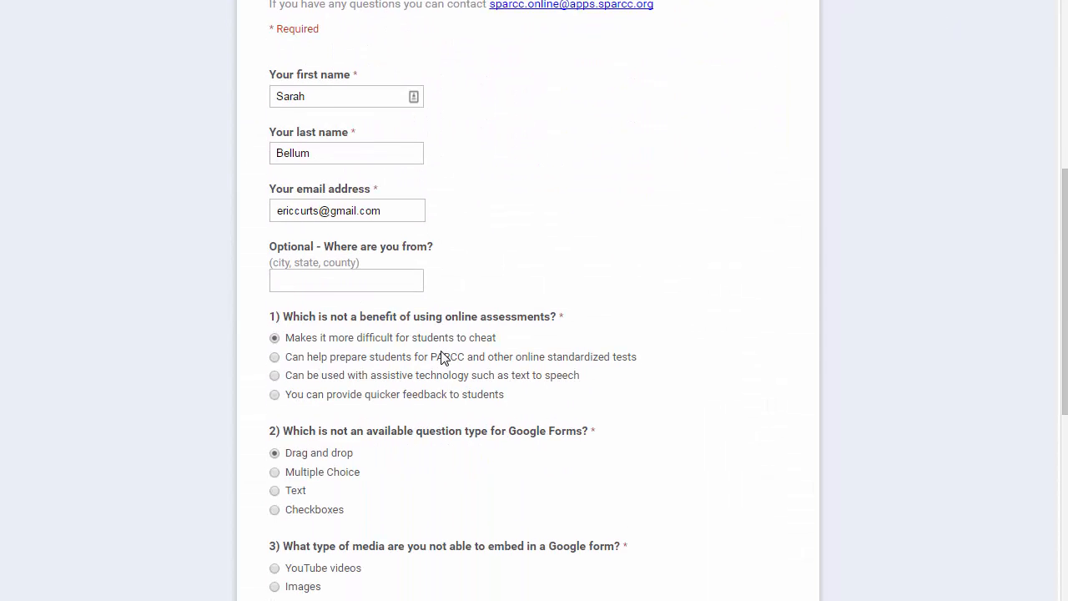
{"action": "scroll", "coordinate": [425, 343], "scroll_direction": "down", "scroll_amount": 2}
{"action": "scroll", "coordinate": [496, 348], "scroll_direction": "down", "scroll_amount": 3}
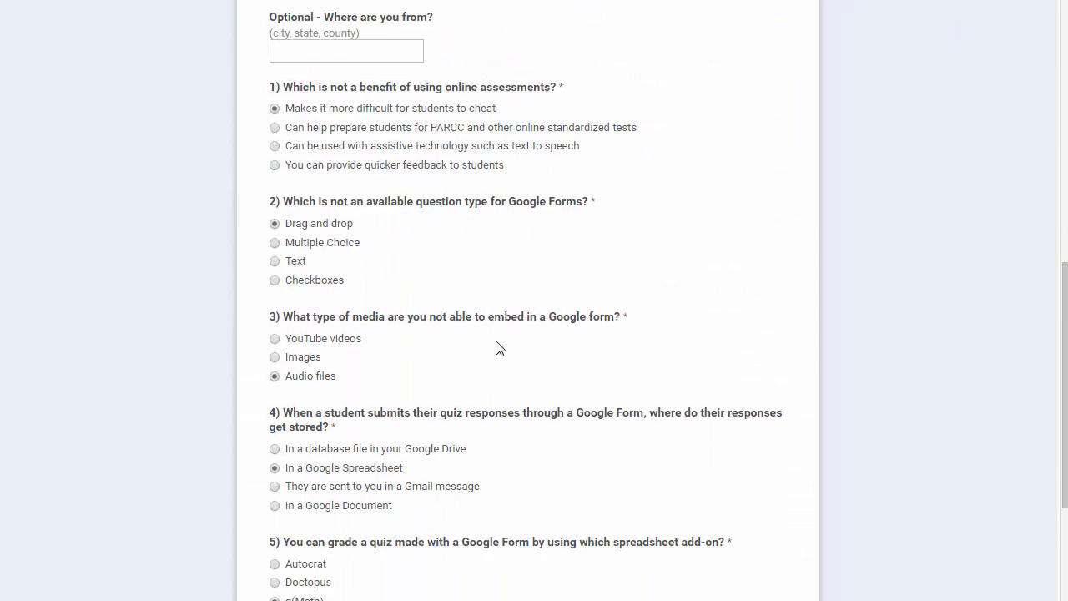
{"action": "scroll", "coordinate": [496, 348], "scroll_direction": "down", "scroll_amount": 1}
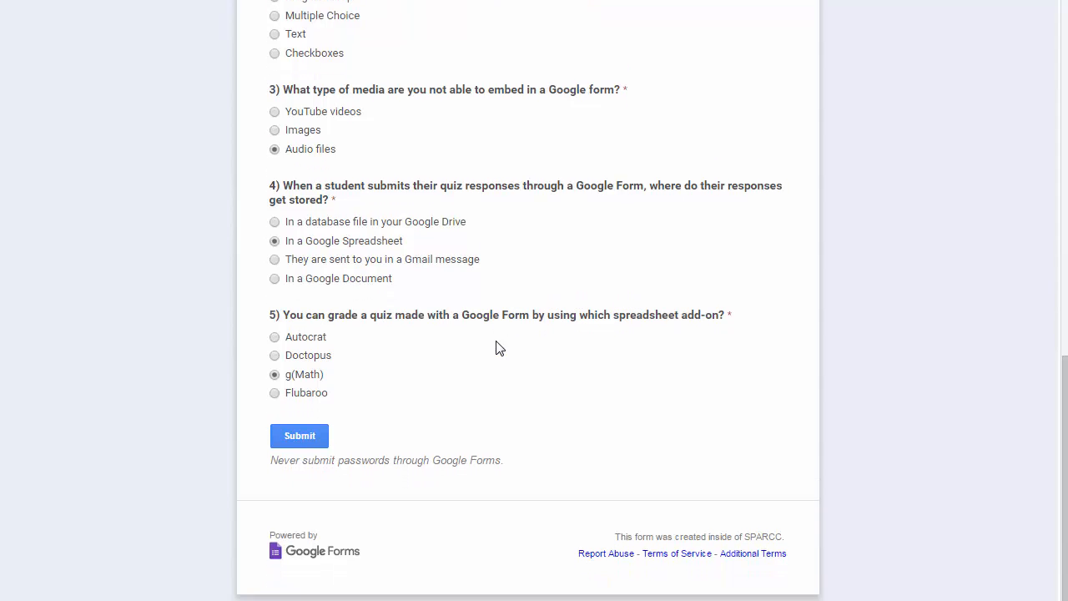
{"action": "left_click", "coordinate": [308, 435]}
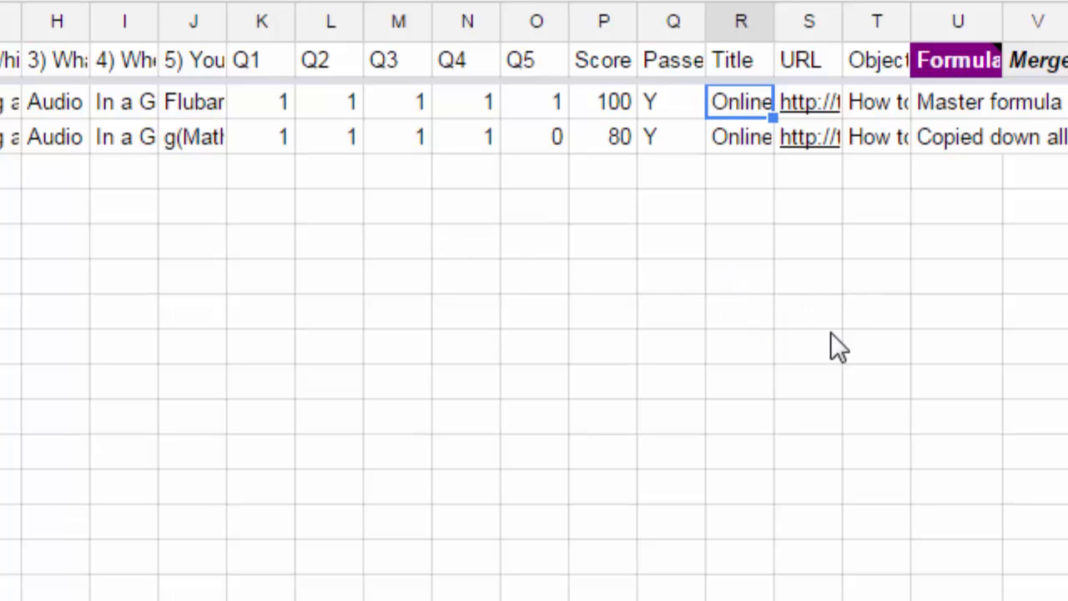
Examine the first test submission's row in the response sheet, including its score and the passed job's merge columns V to Y.
{"action": "scroll", "coordinate": [831, 334], "scroll_direction": "right", "scroll_amount": 6}
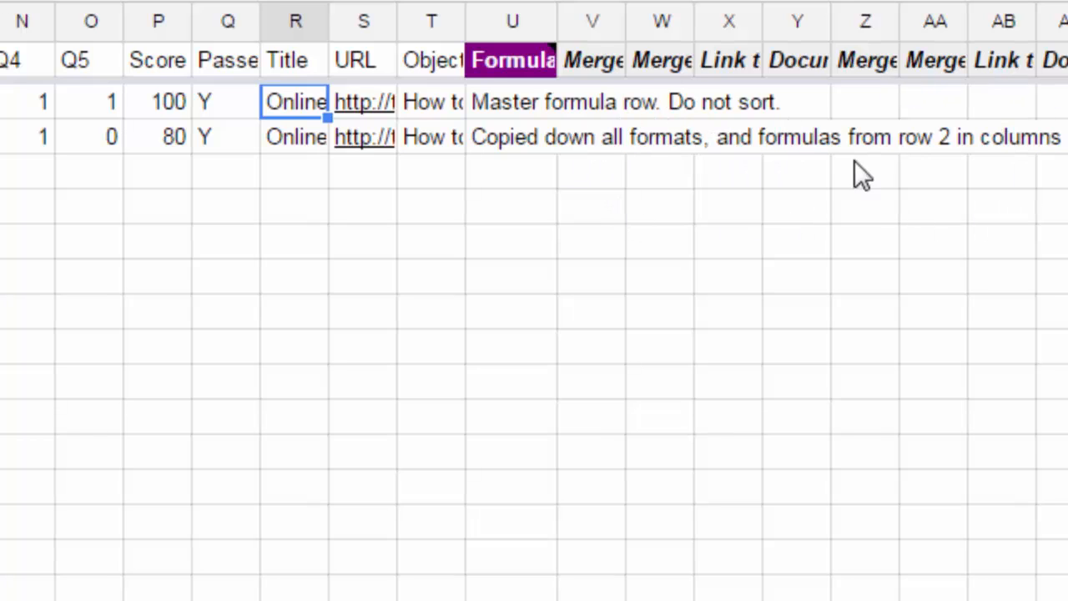
{"action": "left_click", "coordinate": [601, 64]}
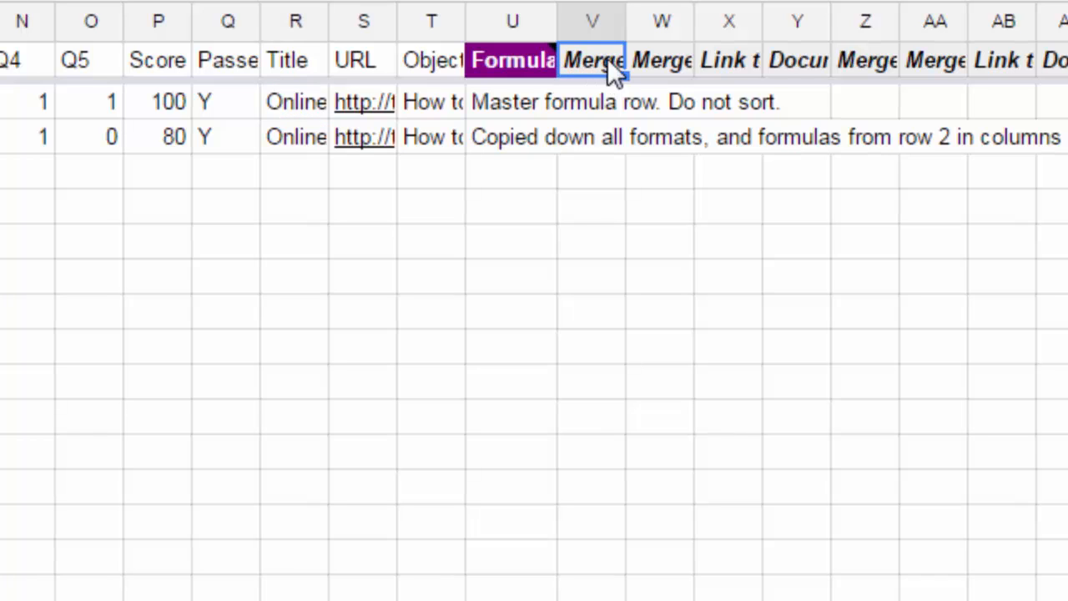
{"action": "left_click", "coordinate": [870, 61]}
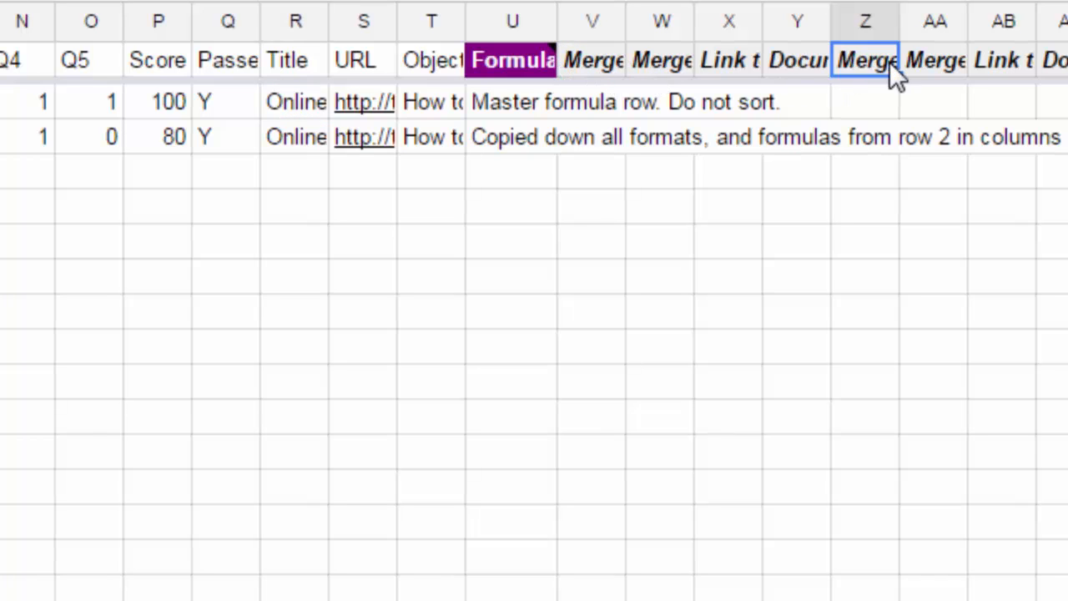
{"action": "left_click", "coordinate": [600, 65]}
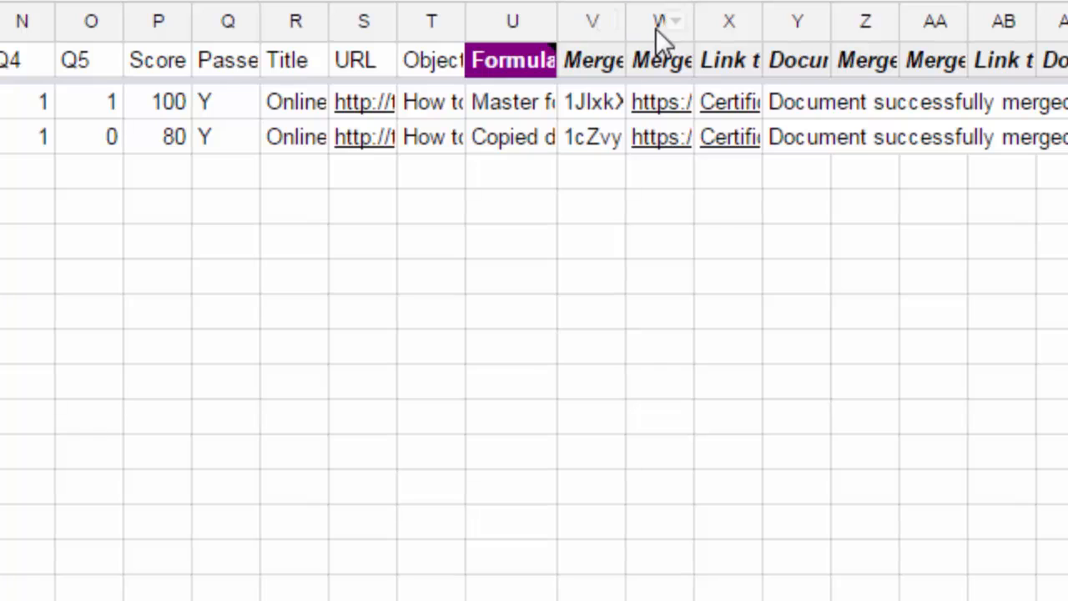
{"action": "left_click", "coordinate": [597, 150]}
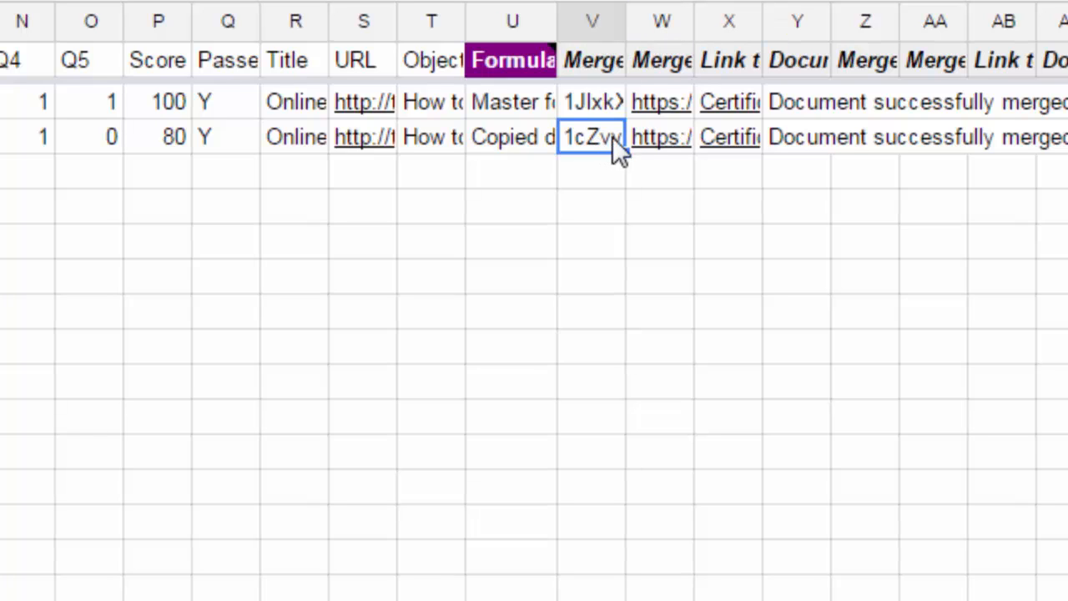
{"action": "left_click", "coordinate": [656, 154]}
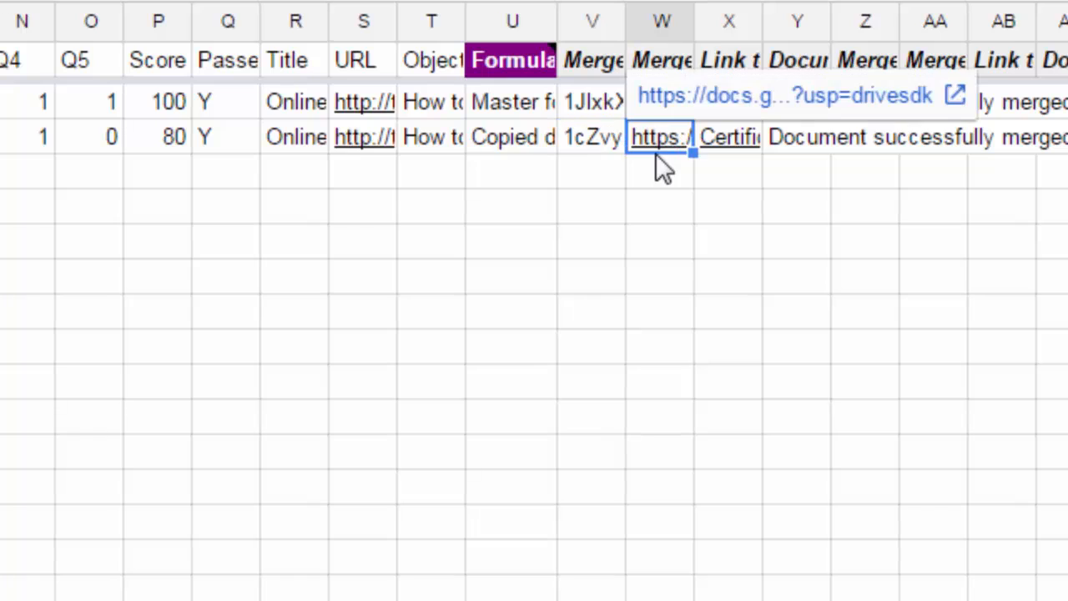
{"action": "left_click", "coordinate": [732, 148]}
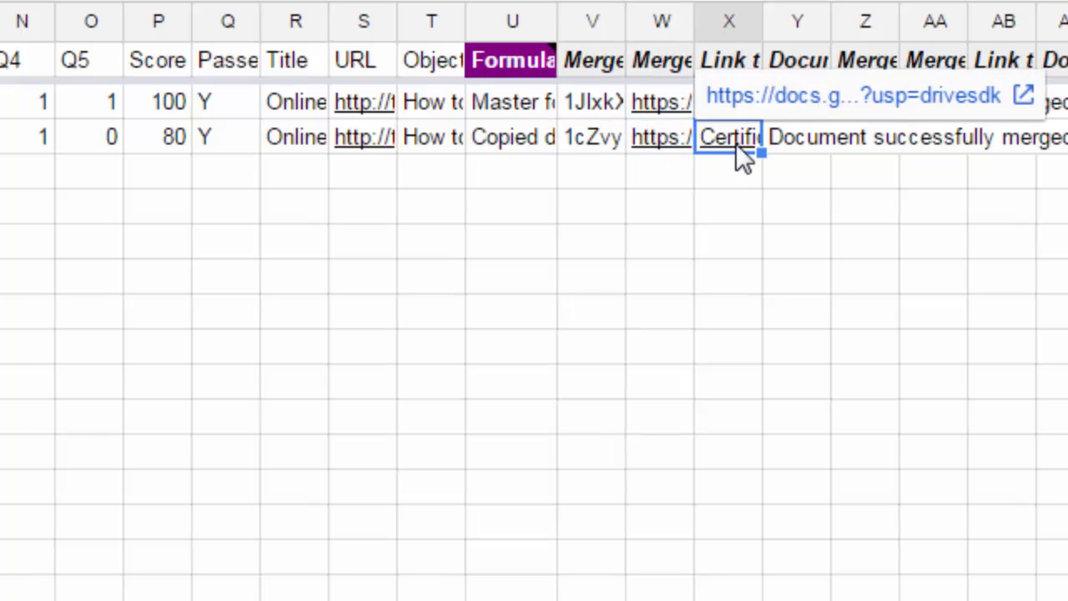
{"action": "left_click", "coordinate": [803, 142]}
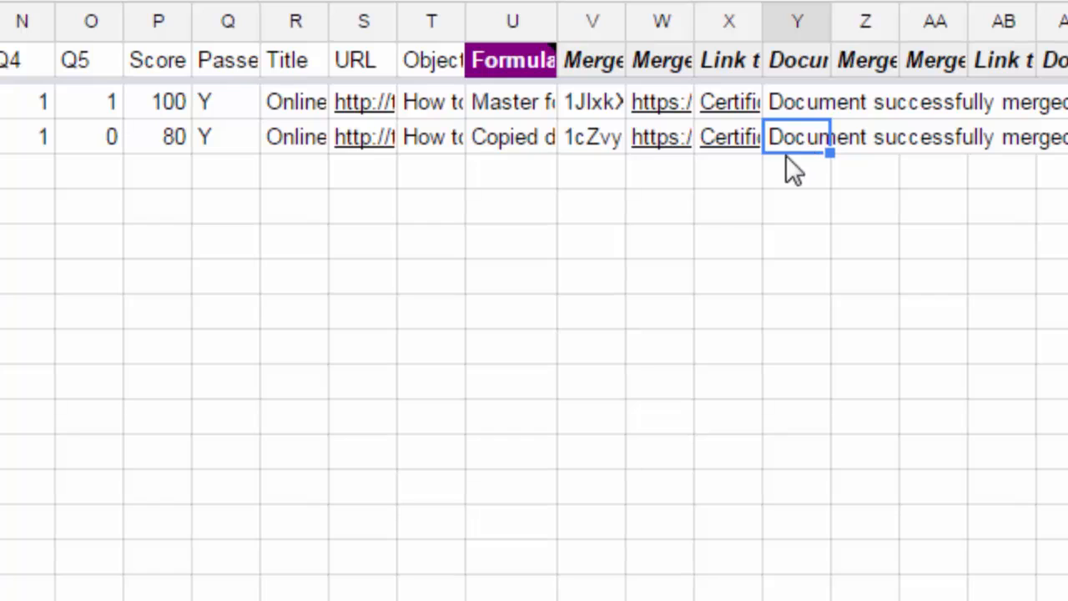
{"action": "left_click", "coordinate": [547, 175]}
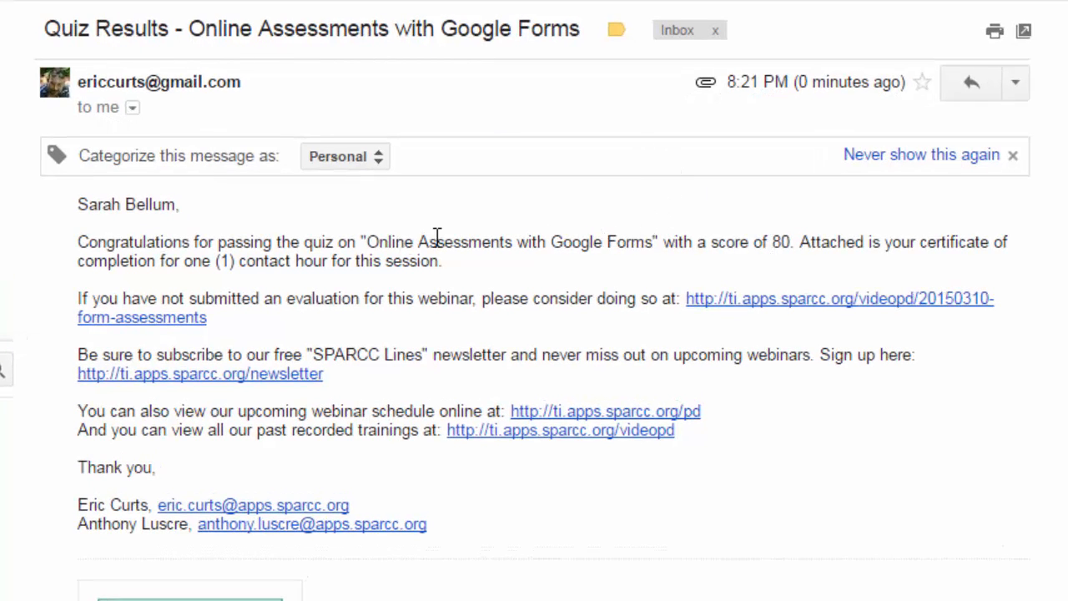
Read the passed-quiz results email, open its attached PDF certificate, examine the filled-in name, title, date and objectives, and close it.
{"action": "scroll", "coordinate": [353, 240], "scroll_direction": "down", "scroll_amount": 3}
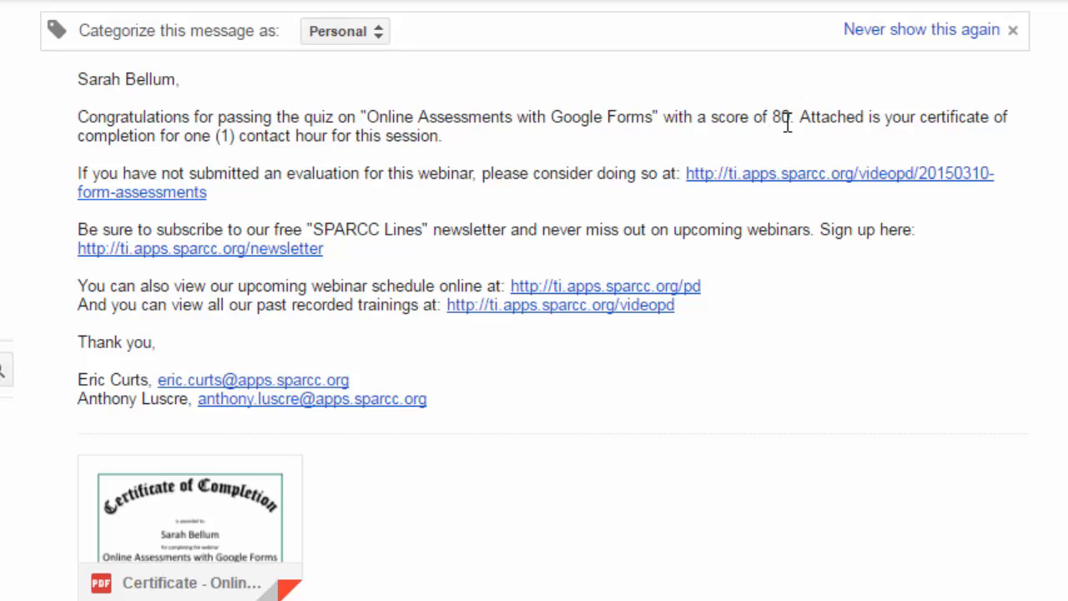
{"action": "mouse_move", "coordinate": [204, 489]}
{"action": "left_click", "coordinate": [251, 501]}
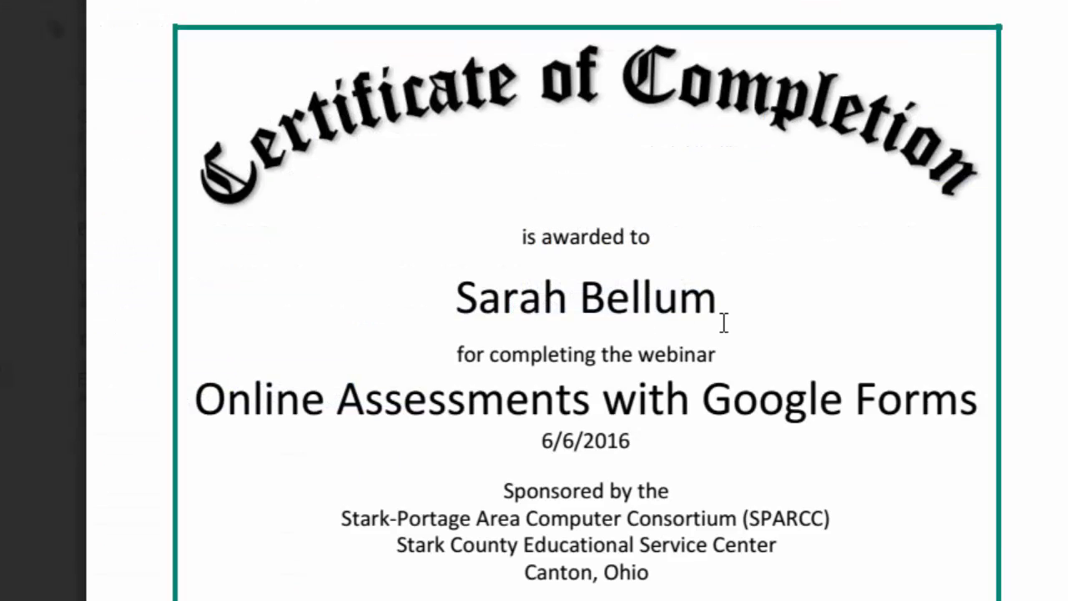
{"action": "scroll", "coordinate": [723, 322], "scroll_direction": "down", "scroll_amount": 5}
{"action": "scroll", "coordinate": [687, 148], "scroll_direction": "down", "scroll_amount": 3}
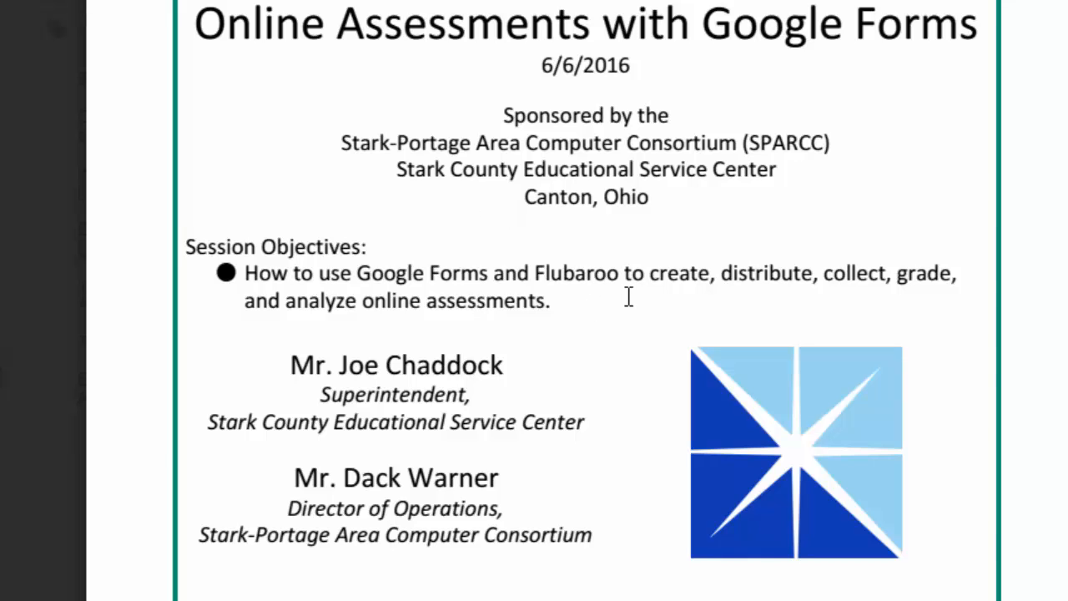
{"action": "scroll", "coordinate": [629, 297], "scroll_direction": "down", "scroll_amount": 3}
{"action": "scroll", "coordinate": [628, 297], "scroll_direction": "up", "scroll_amount": 10}
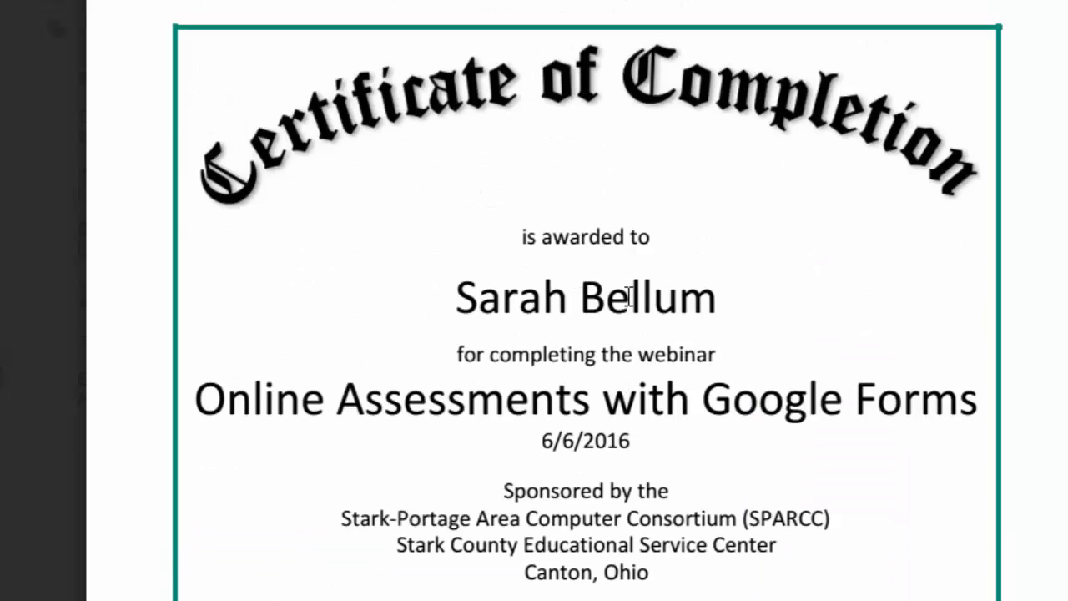
{"action": "key", "text": "Escape"}
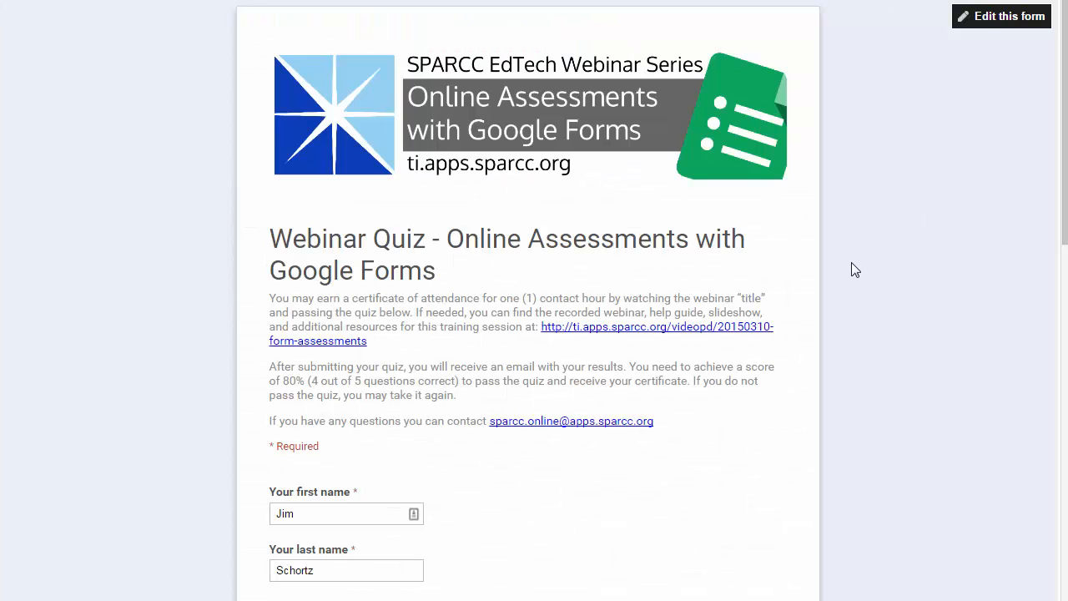
Review the second filled-in quiz, with Doctopus as the answer to question 5, and submit it.
{"action": "scroll", "coordinate": [607, 240], "scroll_direction": "down", "scroll_amount": 1}
{"action": "scroll", "coordinate": [607, 240], "scroll_direction": "down", "scroll_amount": 7}
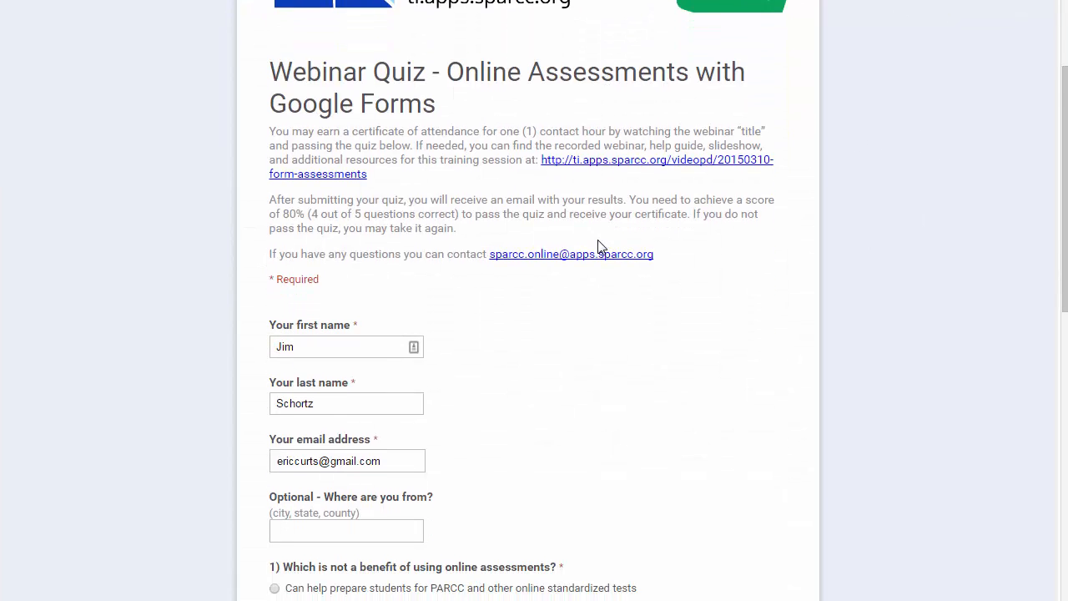
{"action": "scroll", "coordinate": [598, 247], "scroll_direction": "down", "scroll_amount": 1}
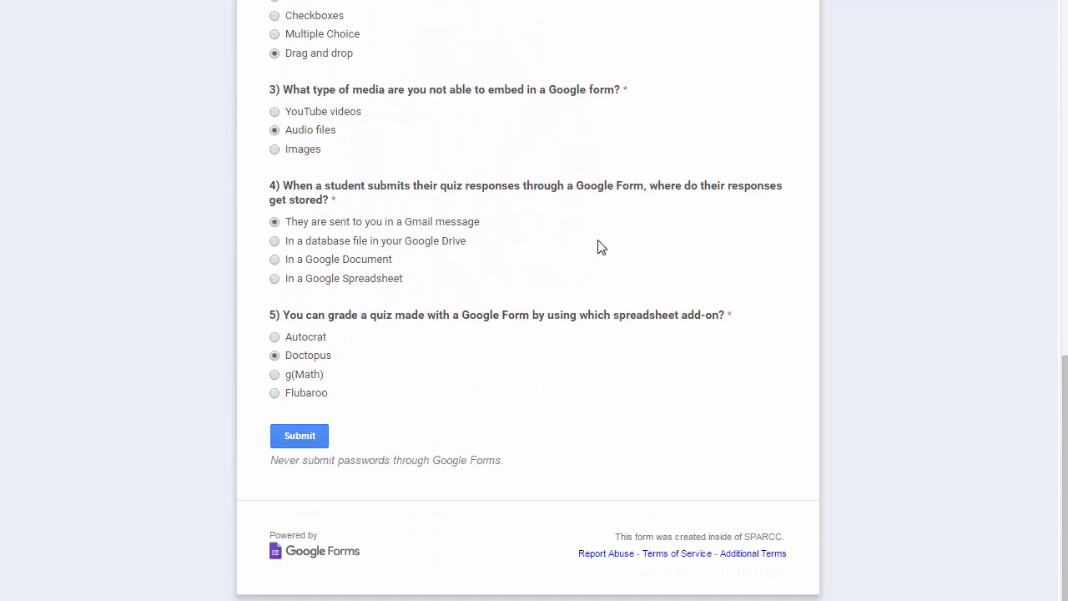
{"action": "left_click", "coordinate": [309, 435]}
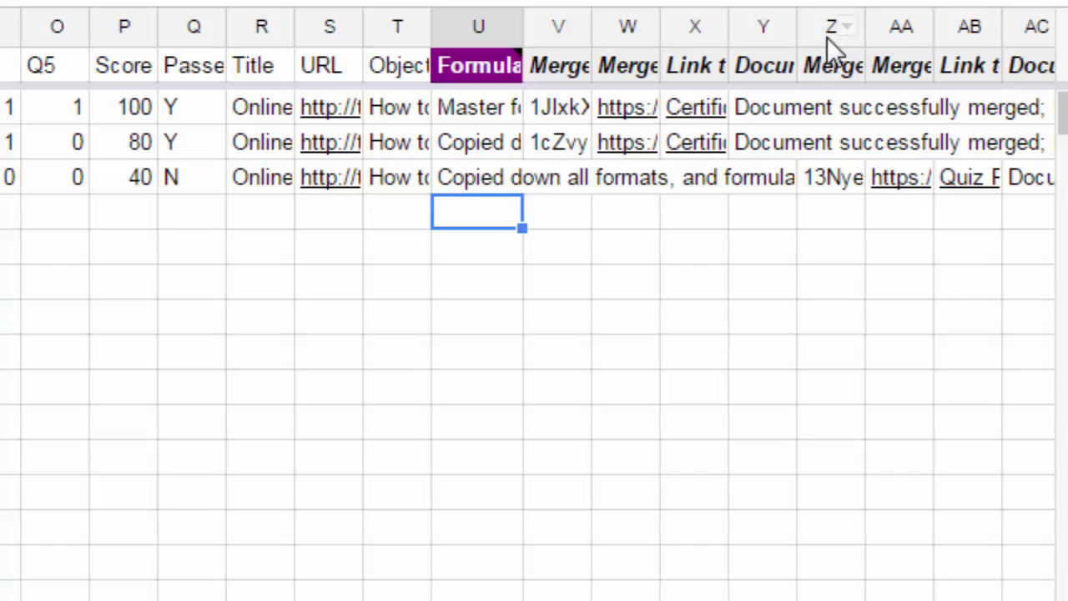
Check the failed job's merge columns, starting at column Z, for the second test submission in the response sheet.
{"action": "left_click", "coordinate": [829, 191]}
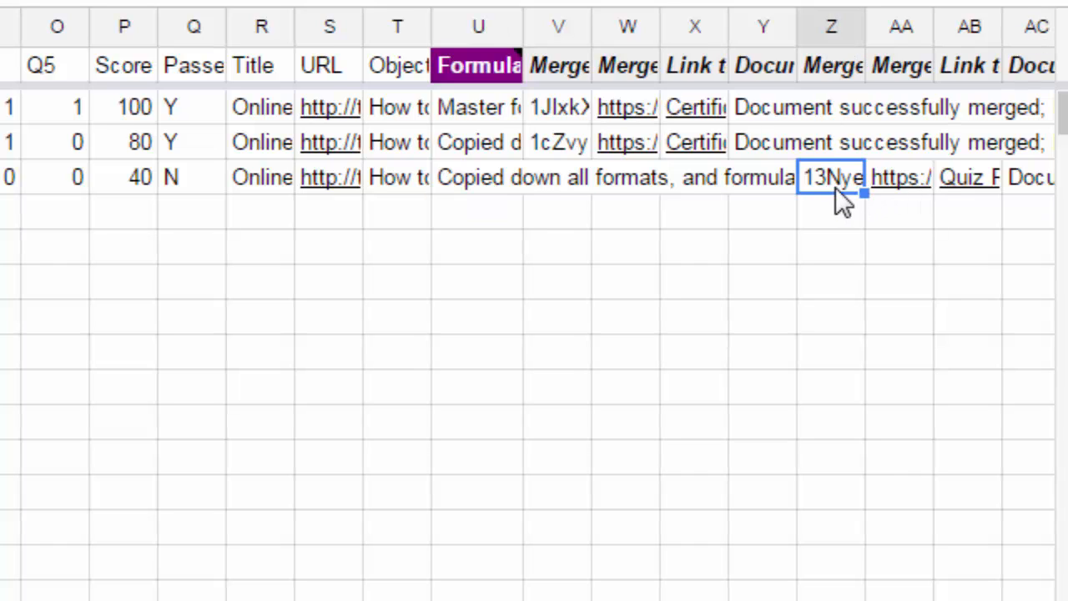
{"action": "left_click", "coordinate": [839, 67]}
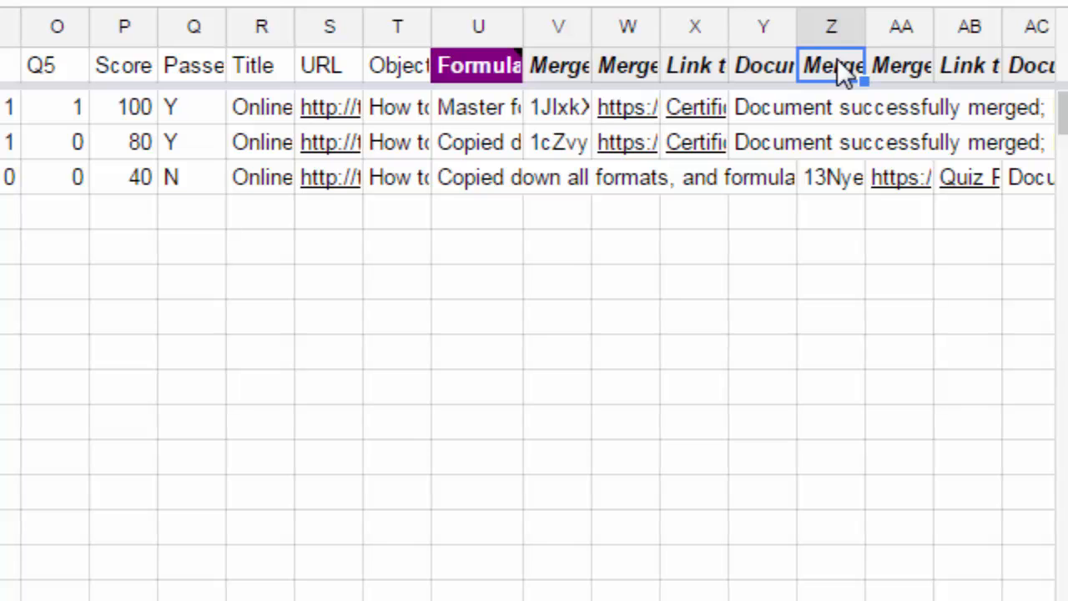
{"action": "left_click", "coordinate": [847, 224]}
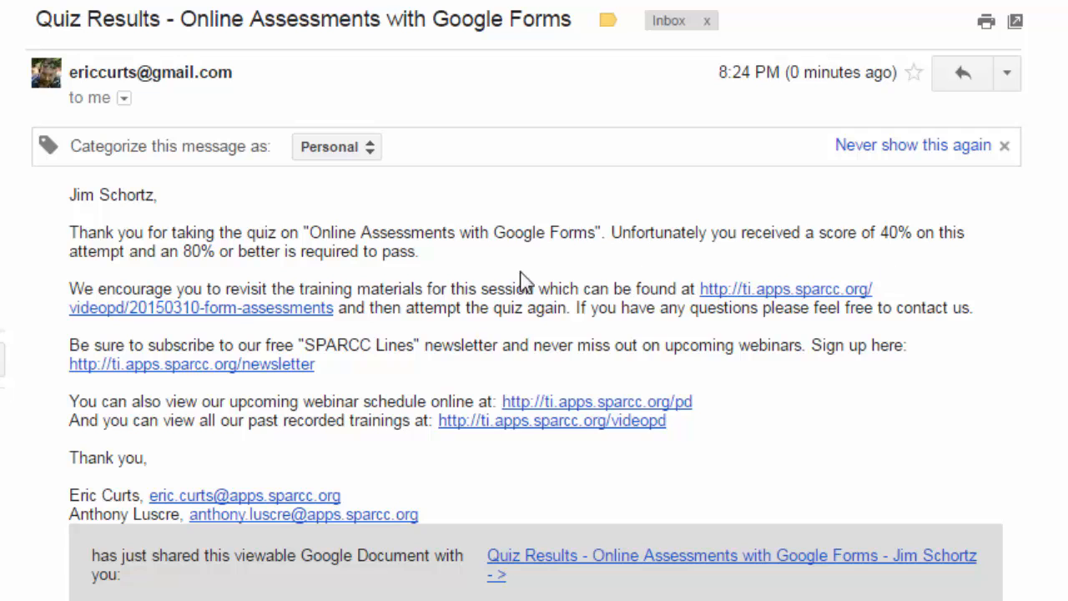
Read the failed-quiz results email, open its shared Google document, and examine the filled-in name, score and training materials link.
{"action": "scroll", "coordinate": [518, 284], "scroll_direction": "down", "scroll_amount": 3}
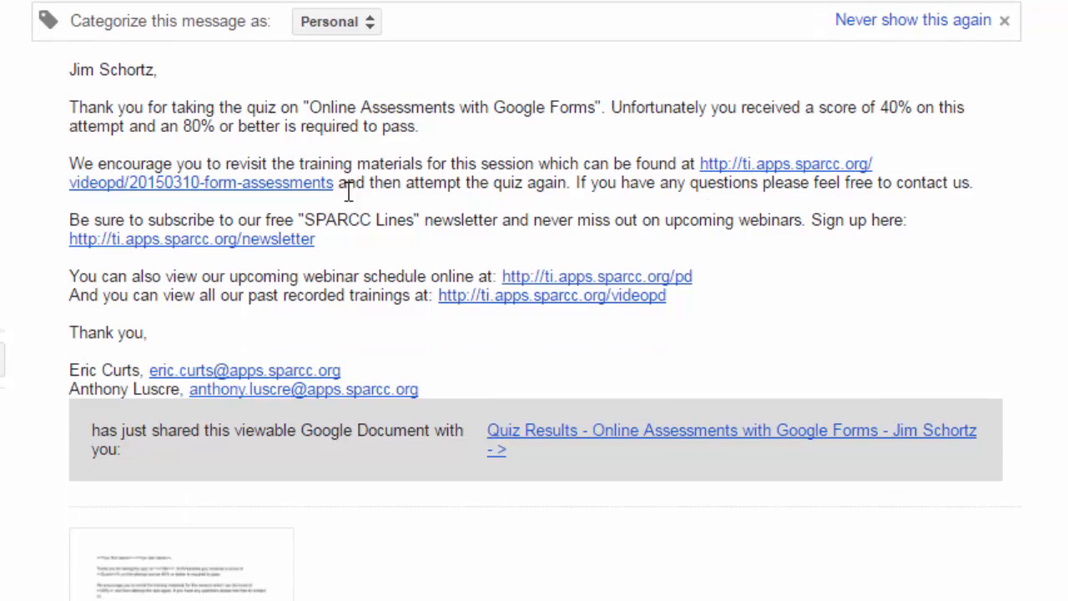
{"action": "scroll", "coordinate": [434, 200], "scroll_direction": "down", "scroll_amount": 5}
{"action": "scroll", "coordinate": [434, 221], "scroll_direction": "up", "scroll_amount": 2}
{"action": "scroll", "coordinate": [329, 422], "scroll_direction": "down", "scroll_amount": 2}
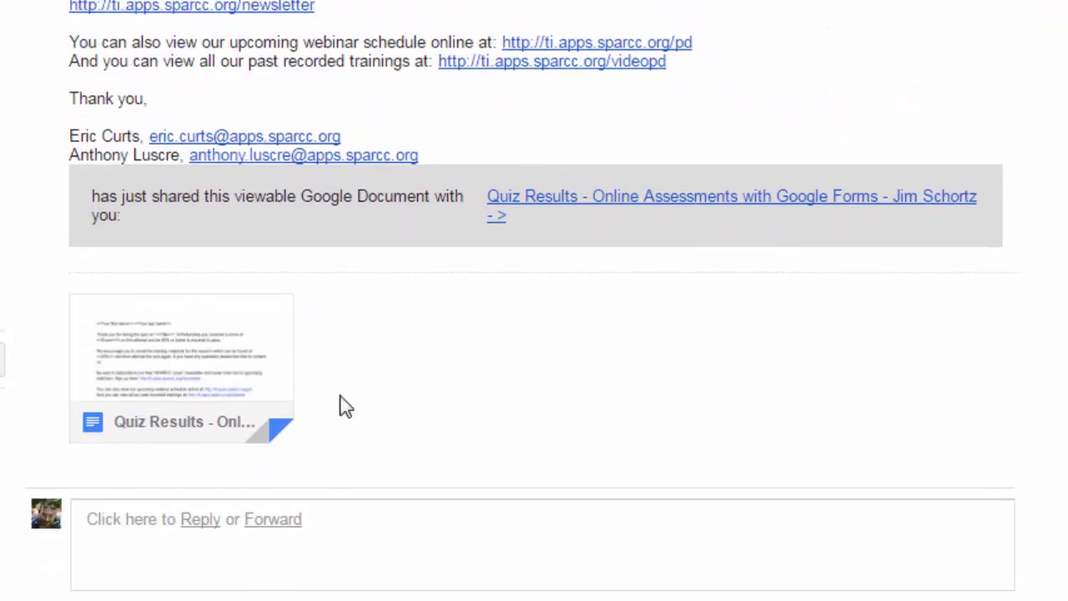
{"action": "left_click", "coordinate": [250, 346]}
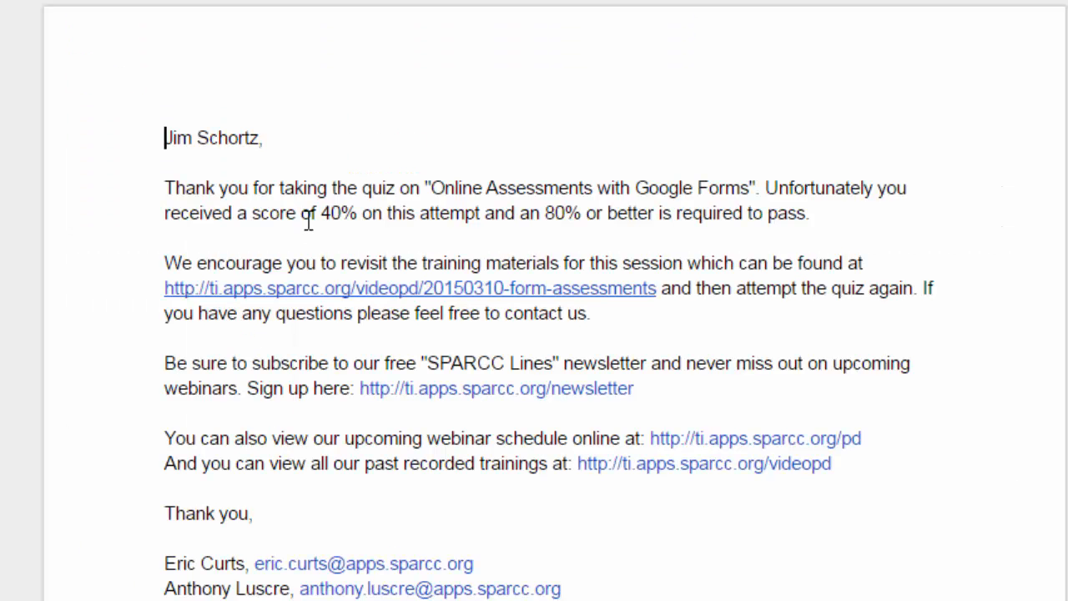
{"action": "scroll", "coordinate": [318, 215], "scroll_direction": "down", "scroll_amount": 3}
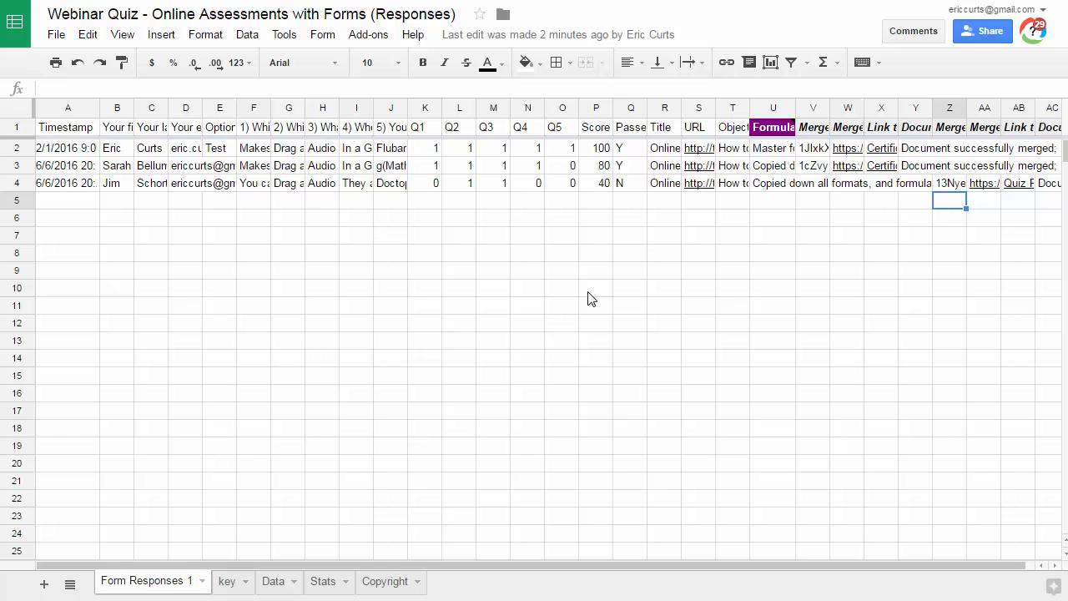
Switch to the Control Alt Achieve webinars page and look through its upcoming and recorded webinar lists.
{"action": "left_click", "coordinate": [318, 0]}
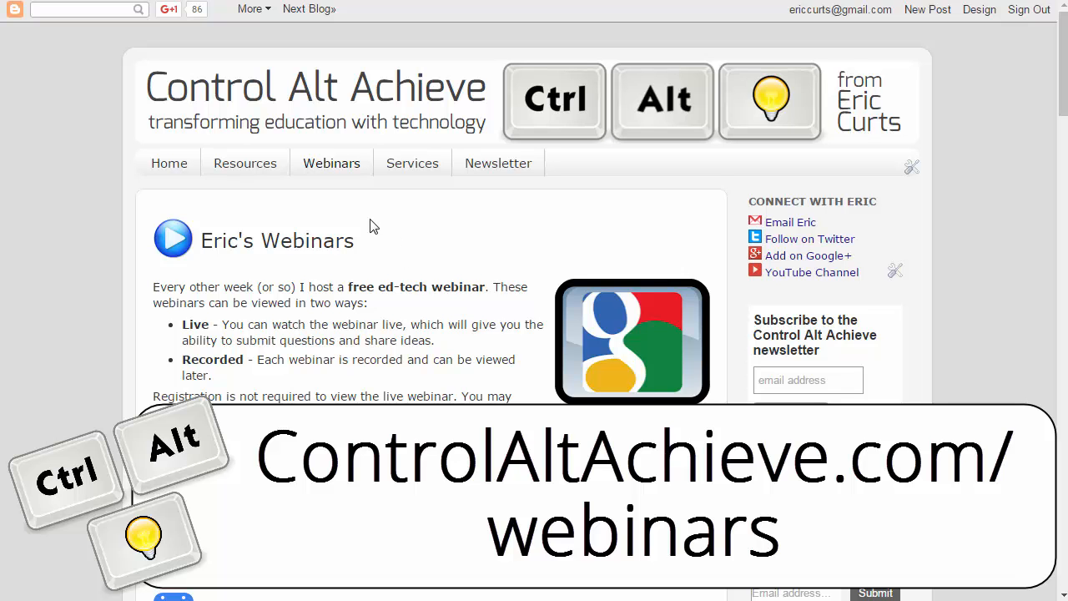
{"action": "scroll", "coordinate": [378, 242], "scroll_direction": "down", "scroll_amount": 4}
{"action": "scroll", "coordinate": [378, 242], "scroll_direction": "down", "scroll_amount": 8}
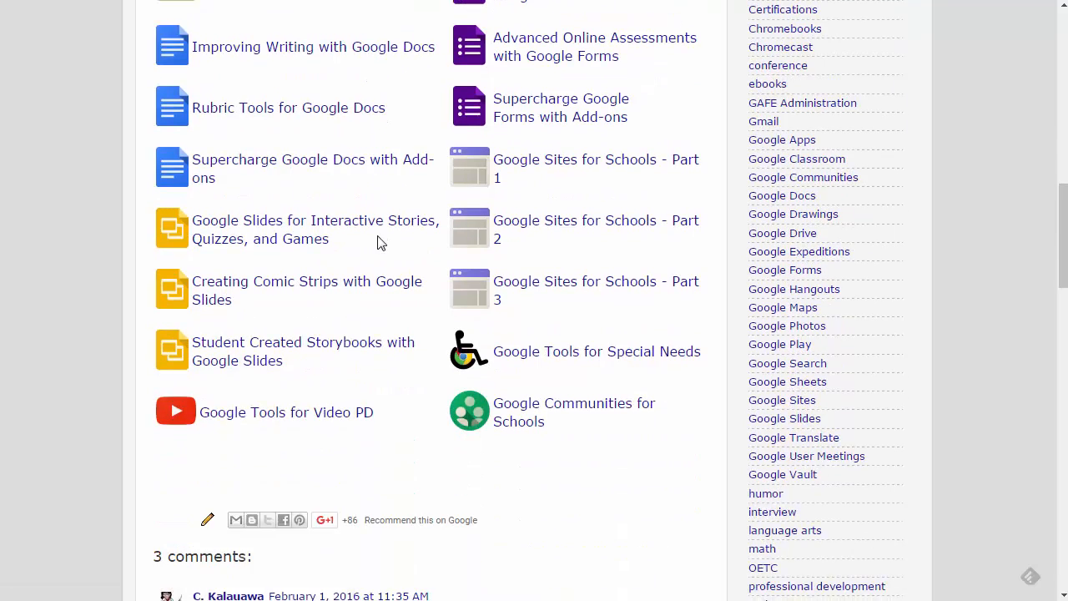
{"action": "scroll", "coordinate": [381, 243], "scroll_direction": "up", "scroll_amount": 2}
{"action": "scroll", "coordinate": [377, 242], "scroll_direction": "up", "scroll_amount": 4}
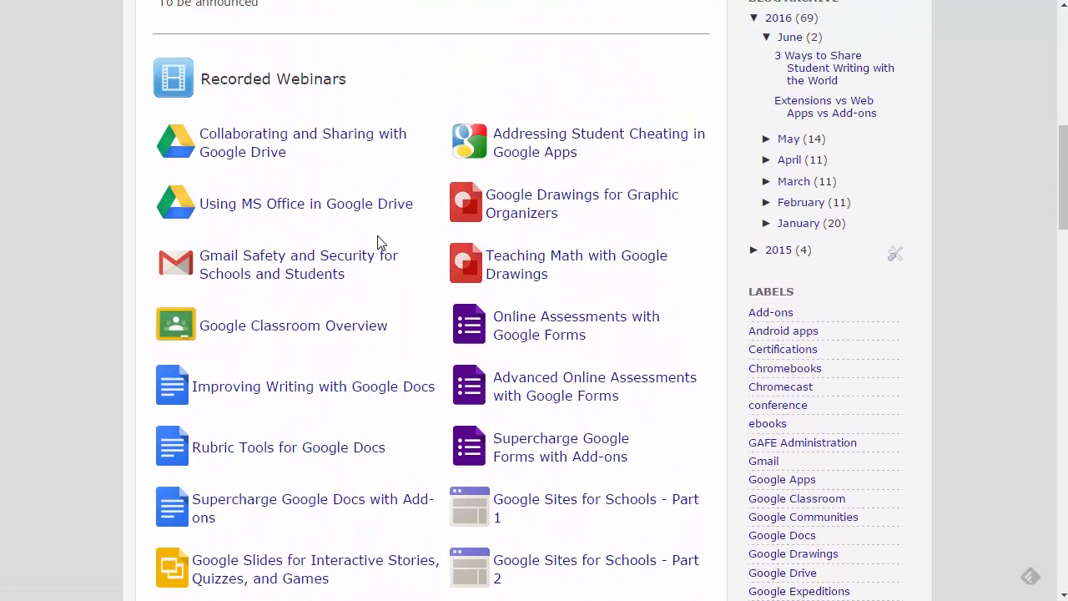
{"action": "scroll", "coordinate": [377, 242], "scroll_direction": "down", "scroll_amount": 2}
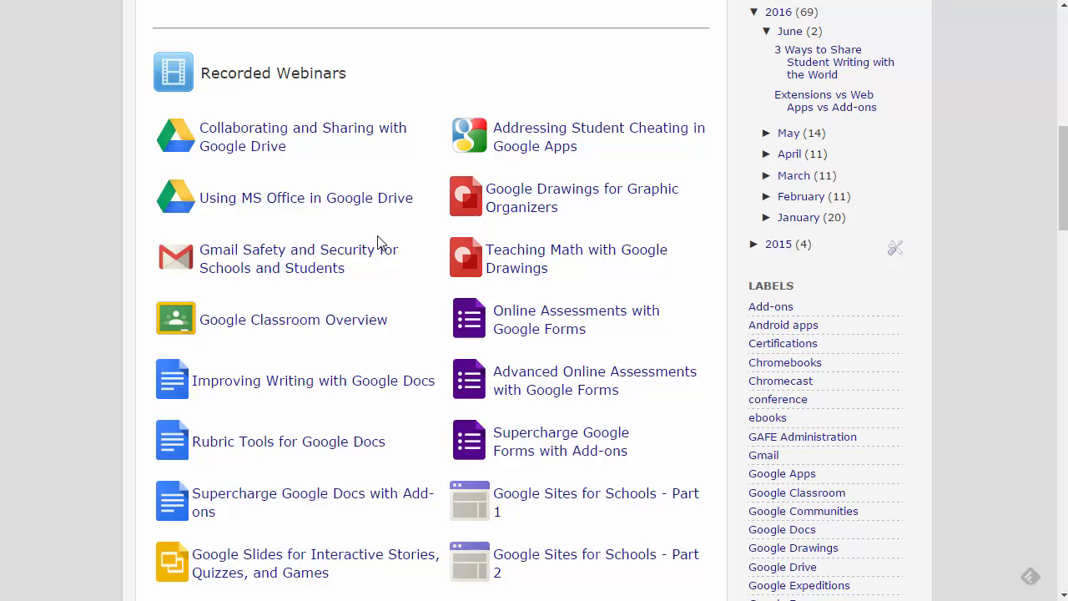
{"action": "scroll", "coordinate": [377, 242], "scroll_direction": "up", "scroll_amount": 3}
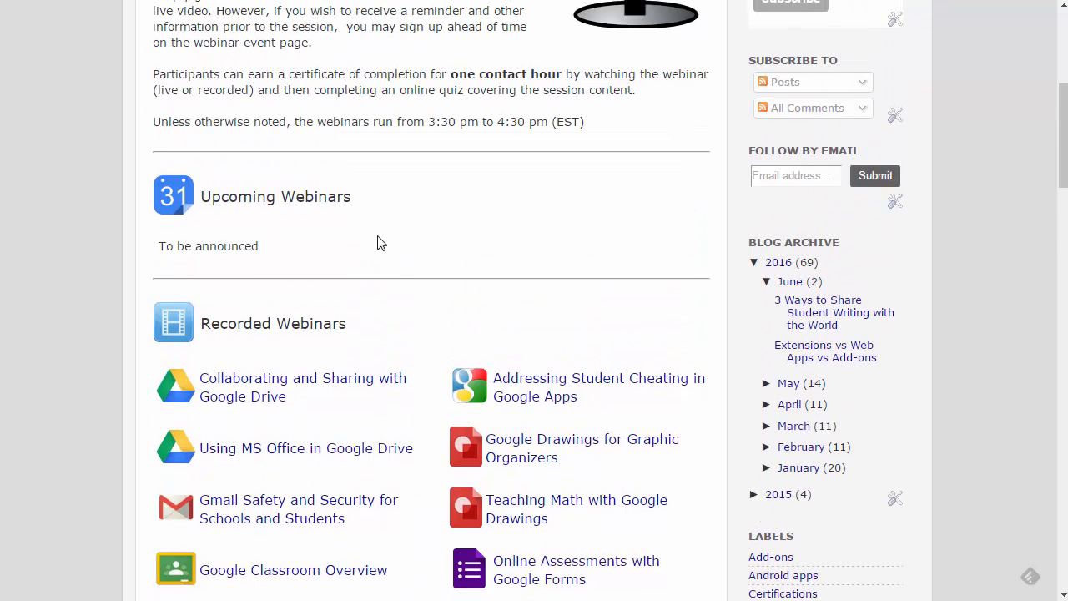
{"action": "scroll", "coordinate": [394, 242], "scroll_direction": "down", "scroll_amount": 3}
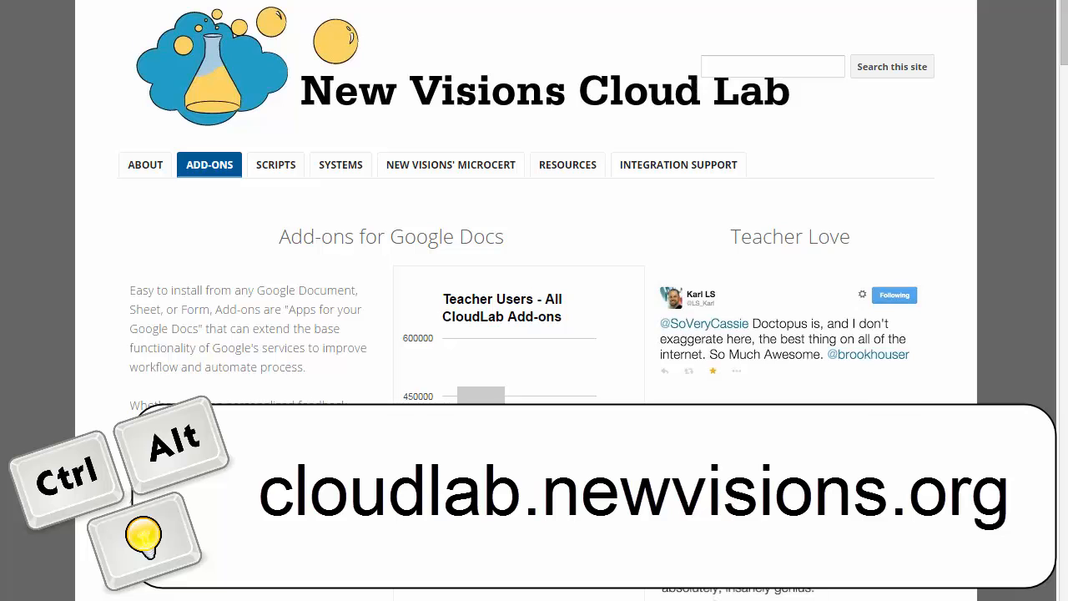
Browse the add-ons list on the New Visions Cloud Lab site and return to the autoCrat entry.
{"action": "scroll", "coordinate": [337, 406], "scroll_direction": "down", "scroll_amount": 10}
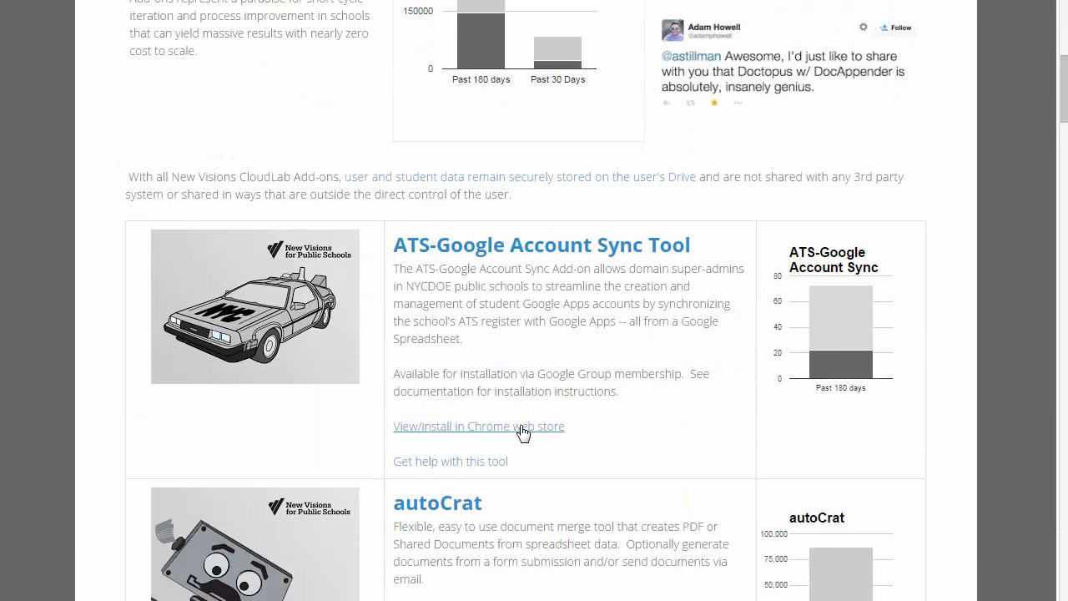
{"action": "scroll", "coordinate": [654, 449], "scroll_direction": "down", "scroll_amount": 7}
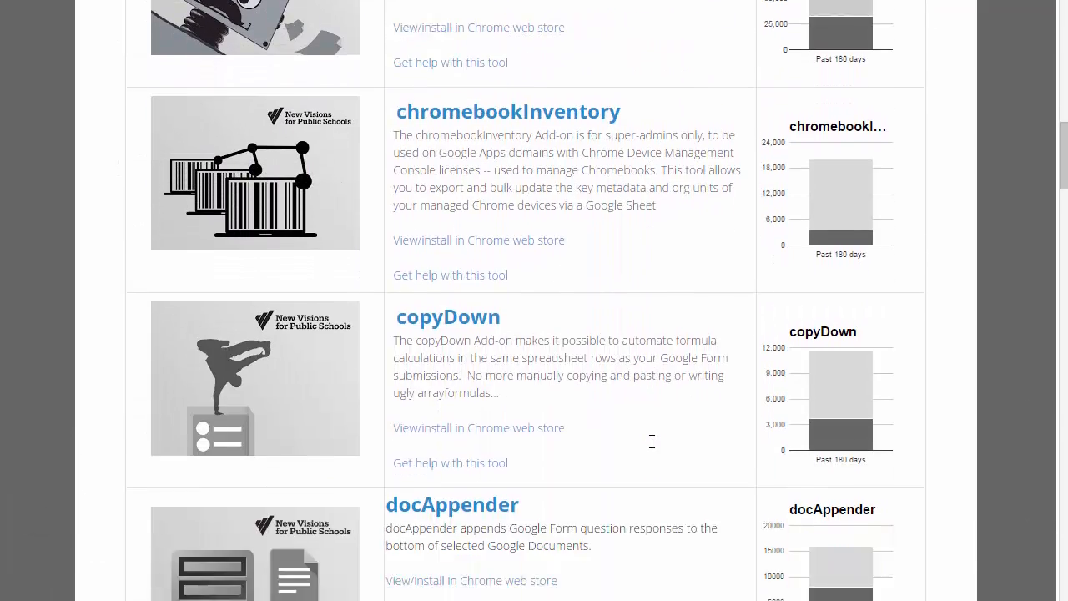
{"action": "scroll", "coordinate": [654, 449], "scroll_direction": "down", "scroll_amount": 7}
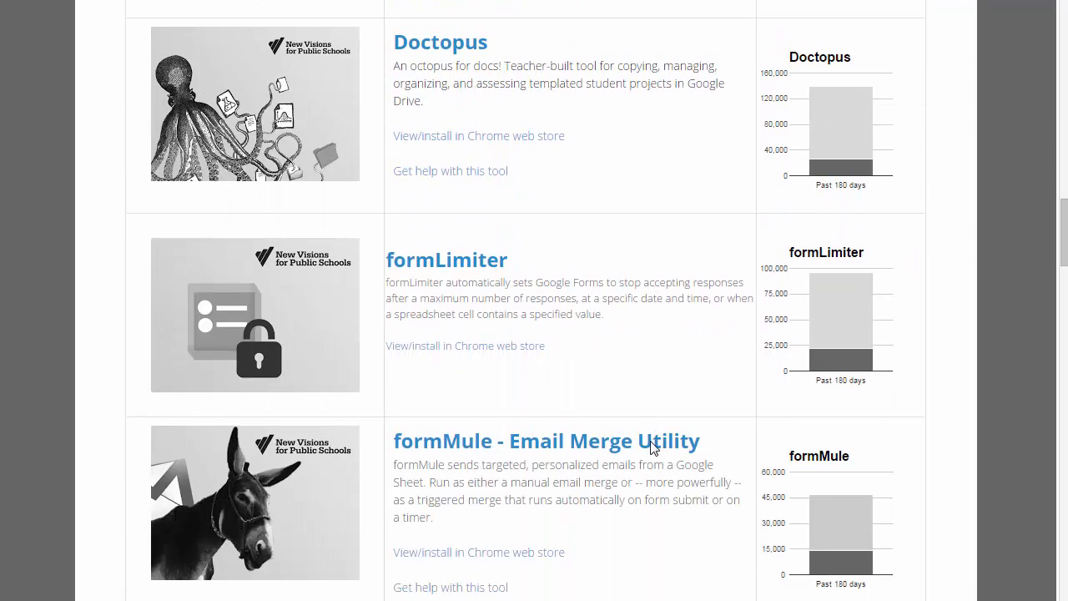
{"action": "scroll", "coordinate": [654, 448], "scroll_direction": "down", "scroll_amount": 7}
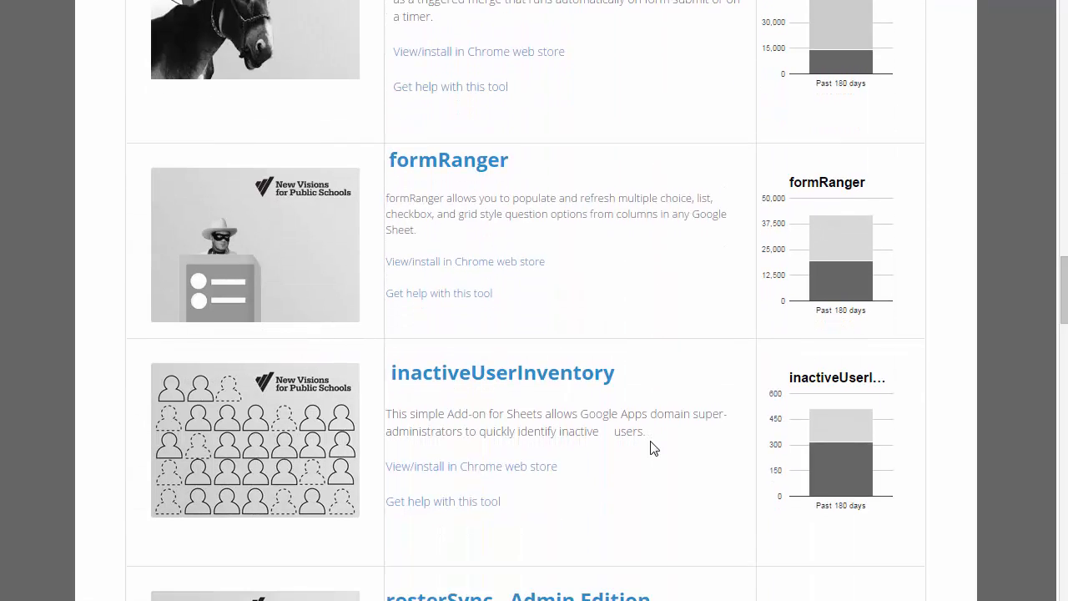
{"action": "scroll", "coordinate": [654, 448], "scroll_direction": "down", "scroll_amount": 7}
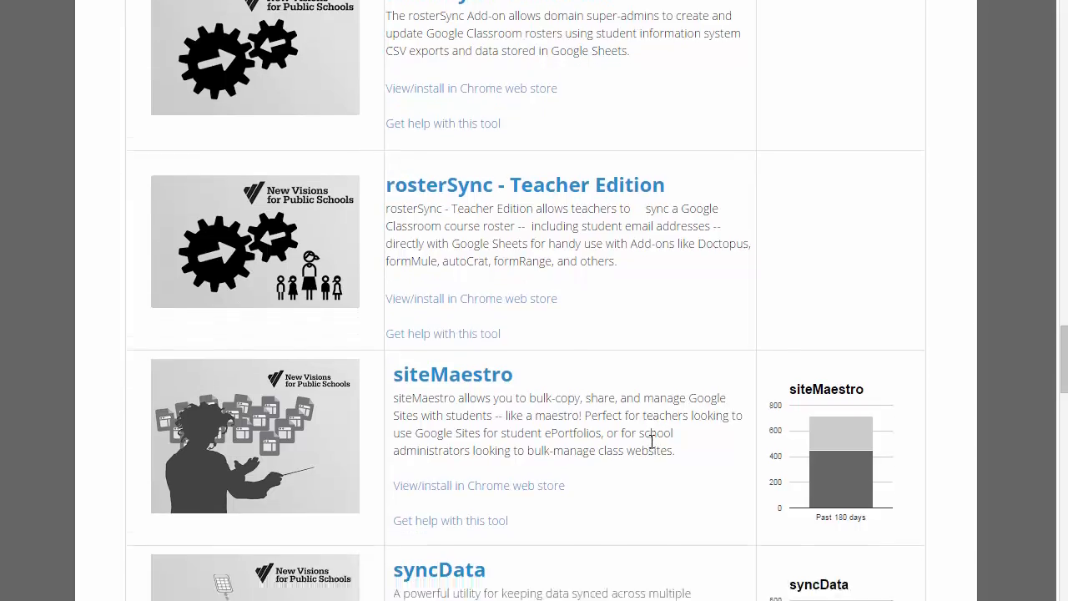
{"action": "scroll", "coordinate": [653, 449], "scroll_direction": "up", "scroll_amount": 18}
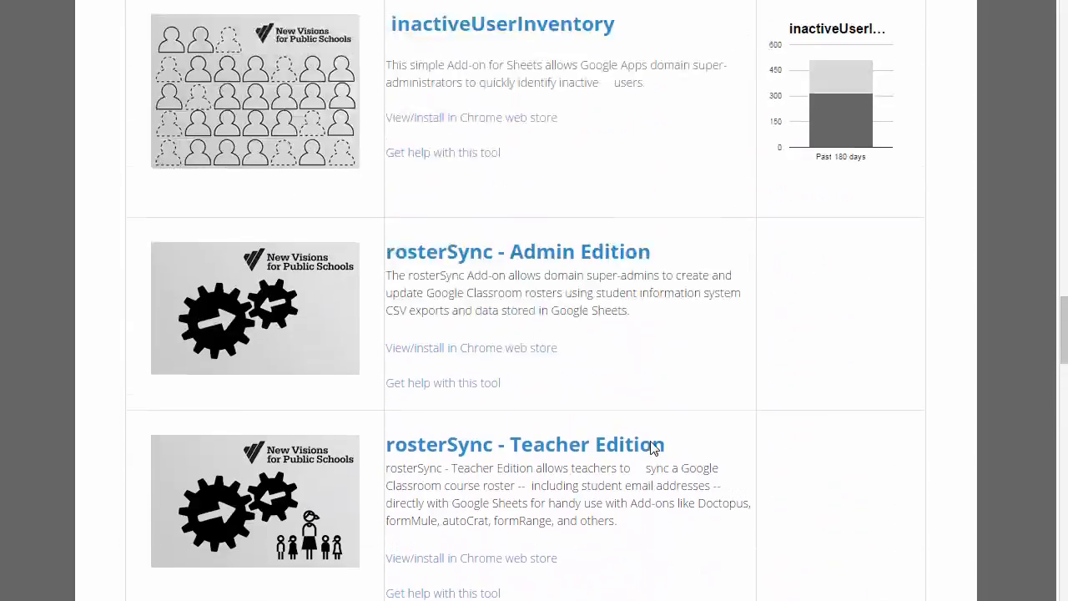
{"action": "scroll", "coordinate": [654, 448], "scroll_direction": "up", "scroll_amount": 16}
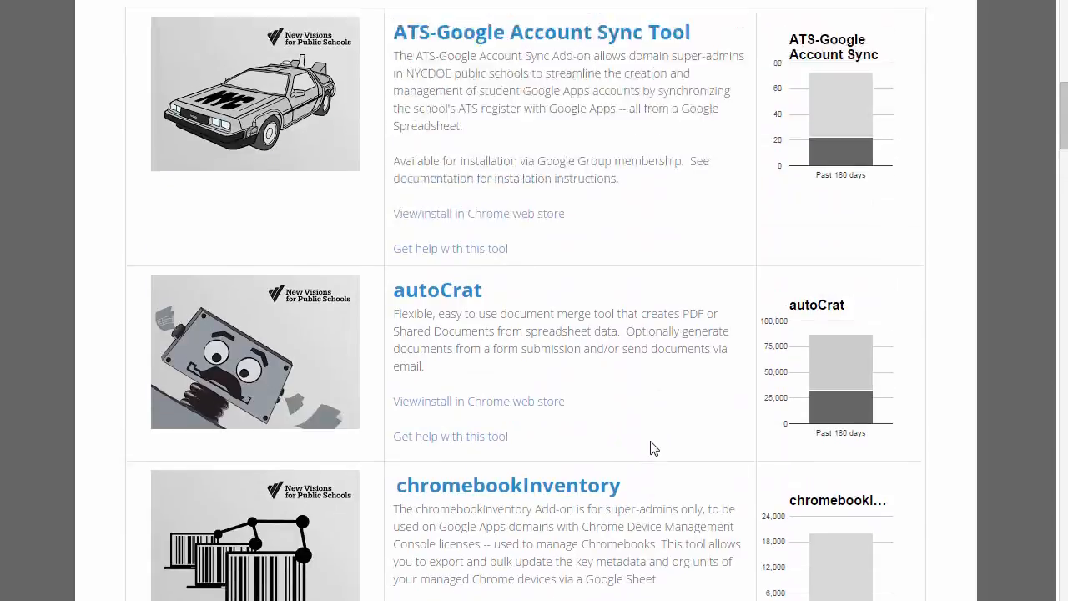